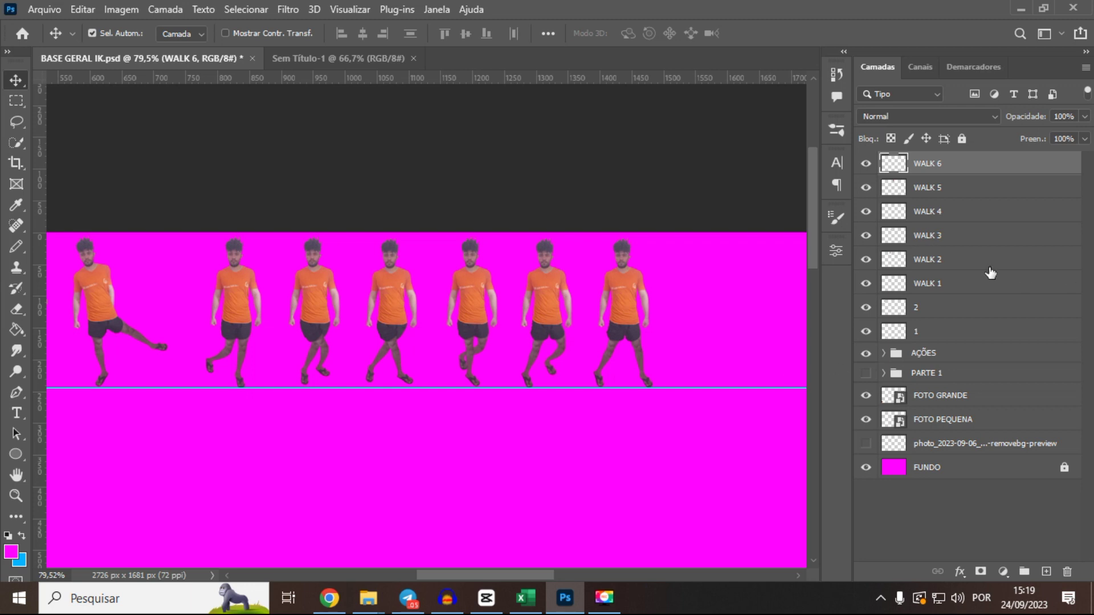
- Duplicate the six layers WALK 1 through WALK 6
left_click(931, 282)
left_click(937, 165, "shift")
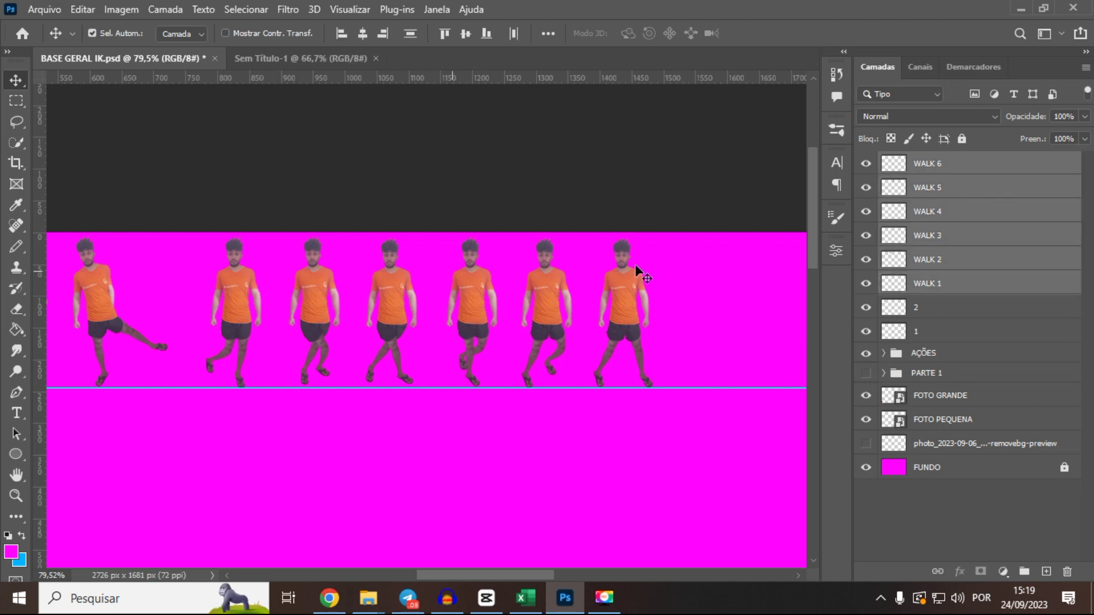
scroll(634, 264, "down", 2)
scroll(587, 255, "down", 2)
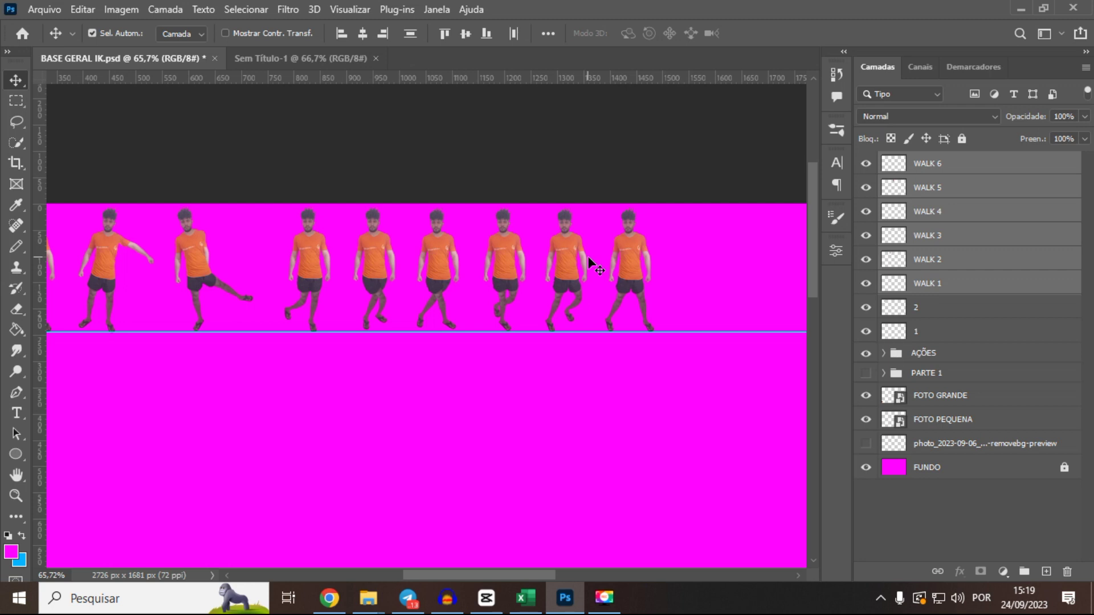
key("ctrl")
key("ctrl+j")
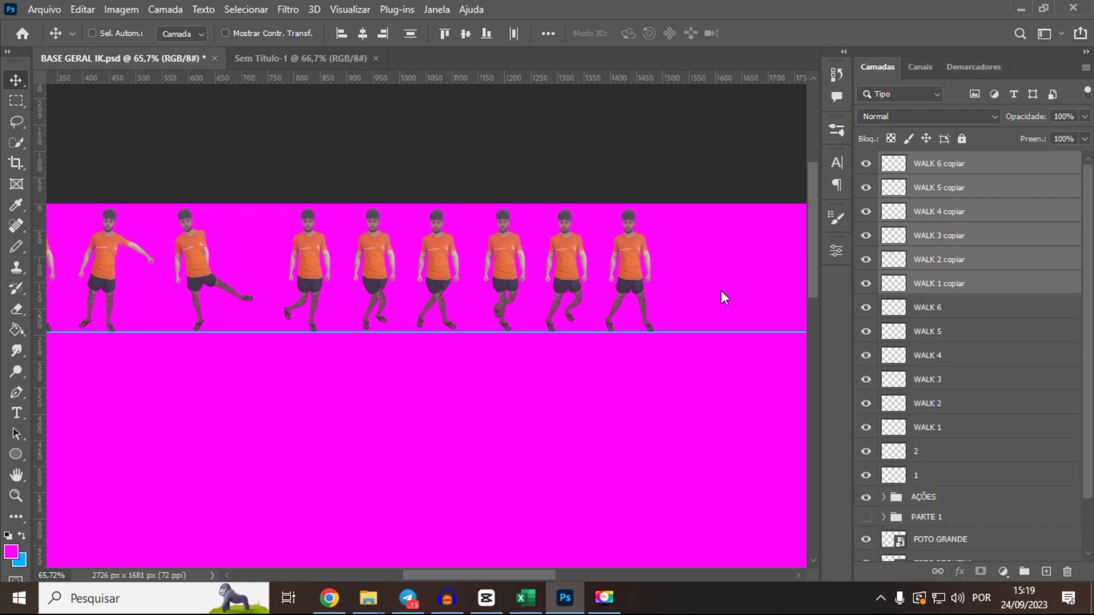
- Move the six copied walk figures together below the original row and rotate them by -3.25°
key("ctrl+t")
left_click_drag(470, 265, 464, 411)
scroll(463, 411, "down", 3)
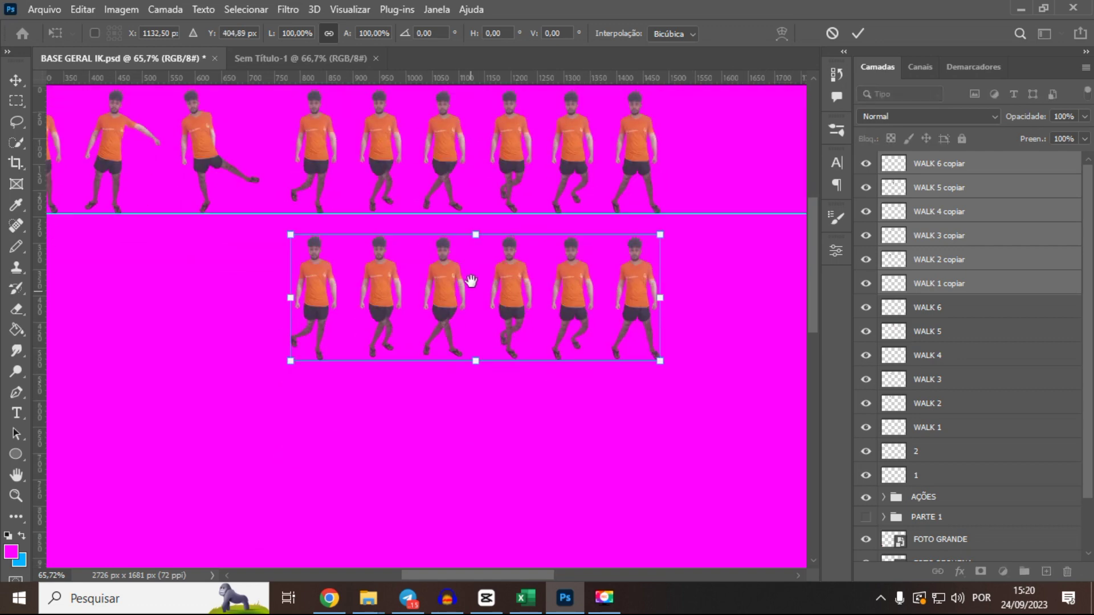
left_click_drag(458, 375, 462, 377)
left_click_drag(478, 310, 484, 309)
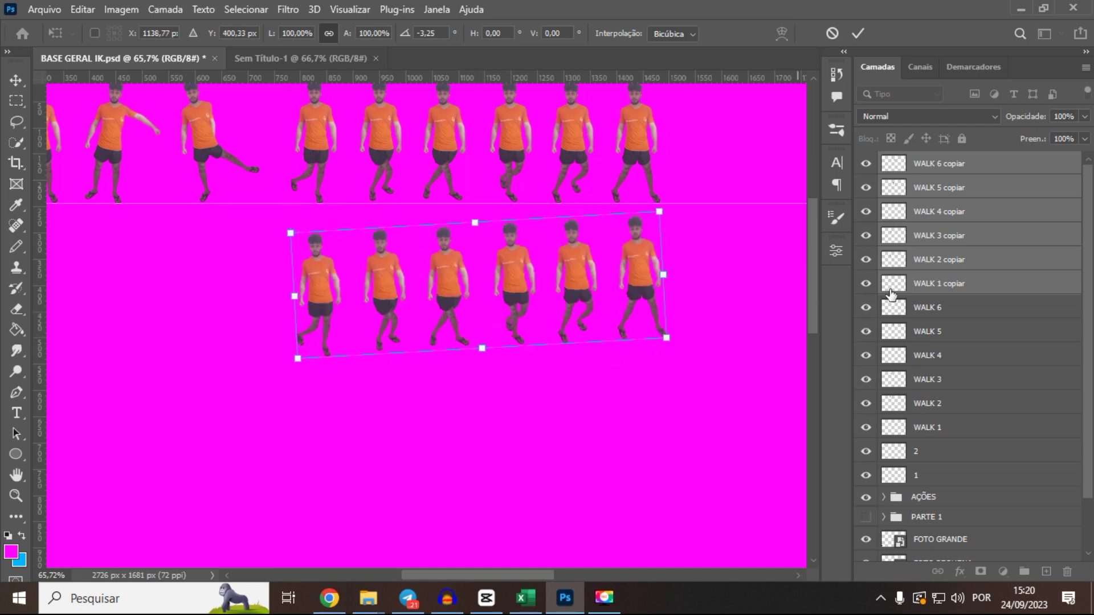
key("Return")
- Reposition the copied walk figures one by one so each stands beneath its original in a level second row
scroll(273, 213, "up", 4)
left_click_drag(308, 234, 248, 222)
left_click_drag(290, 331, 261, 290)
left_click(1005, 283)
left_click_drag(366, 310, 367, 302)
left_click_drag(459, 297, 467, 291)
left_click_drag(513, 283, 581, 282)
left_click_drag(647, 283, 655, 287)
left_click_drag(728, 283, 611, 393)
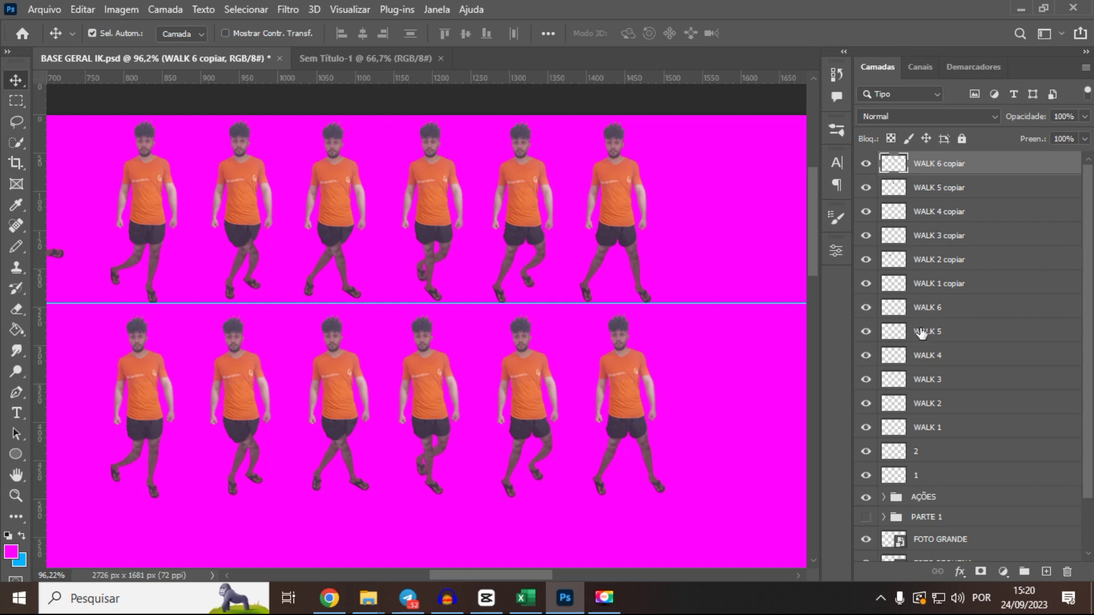
- Move the layers WALK 1 to WALK 6 and all their copies into the AÇÕES group
left_click(941, 428, "shift")
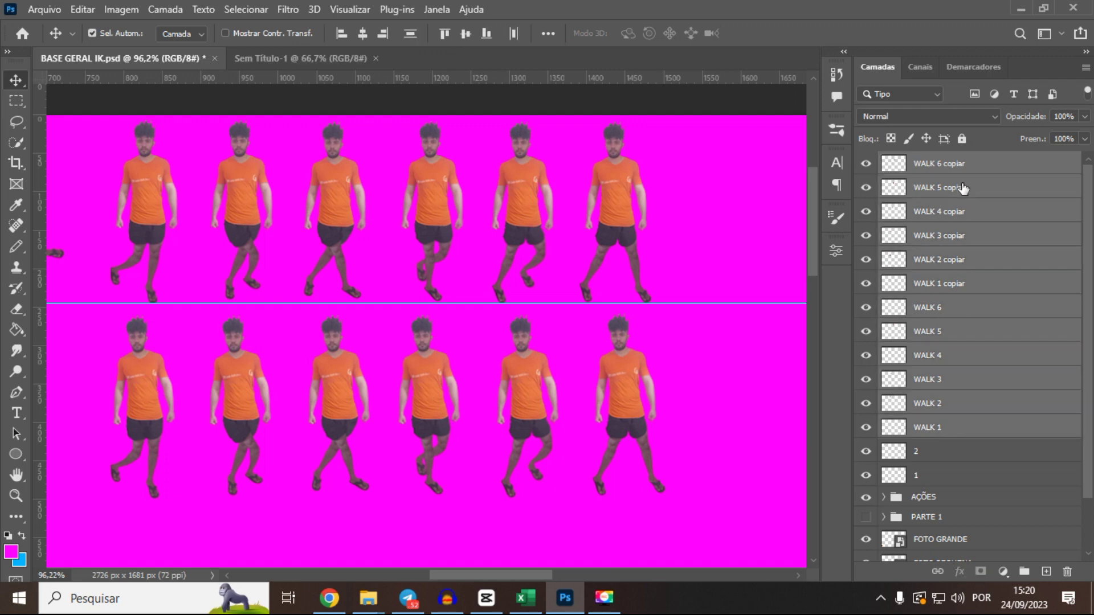
scroll(967, 385, "down", 1)
scroll(950, 217, "up", 1)
scroll(954, 228, "down", 3)
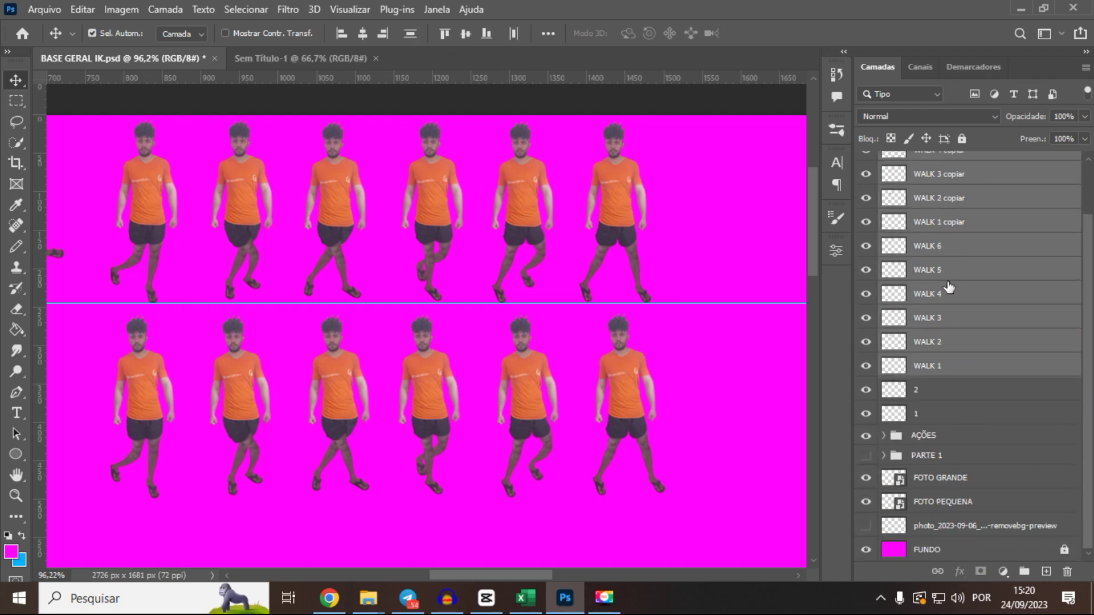
left_click_drag(971, 292, 928, 439)
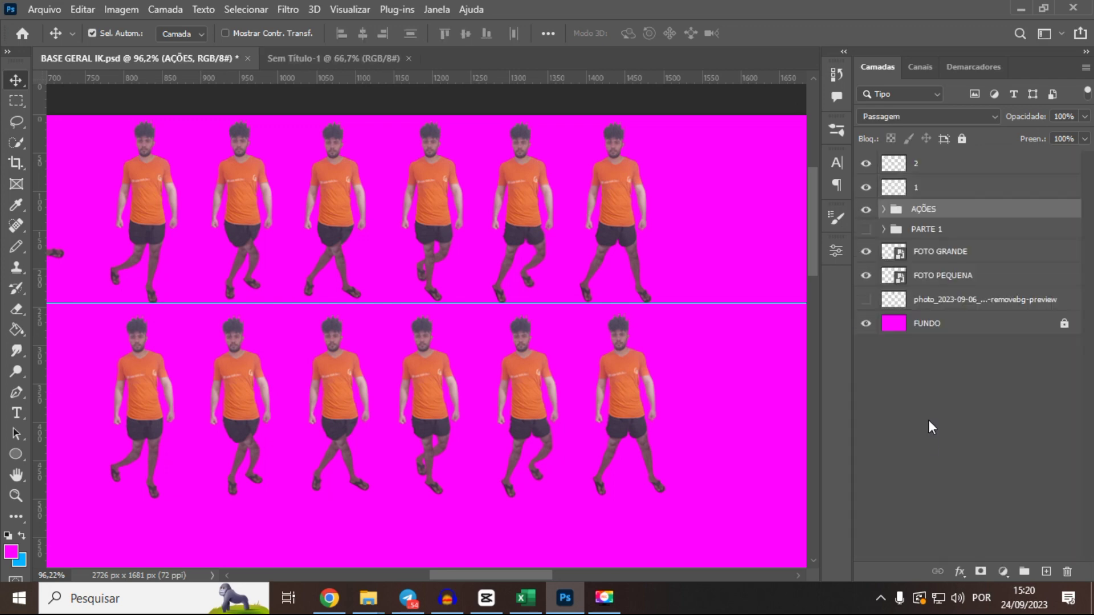
- Duplicate all body part layers from CAB 3 to BRA E in the PARTE 1 group and place the copies above the other layers, outside the group
scroll(452, 210, "up", 2)
scroll(527, 257, "down", 3)
left_click_drag(565, 271, 361, 298)
left_click_drag(604, 299, 364, 306)
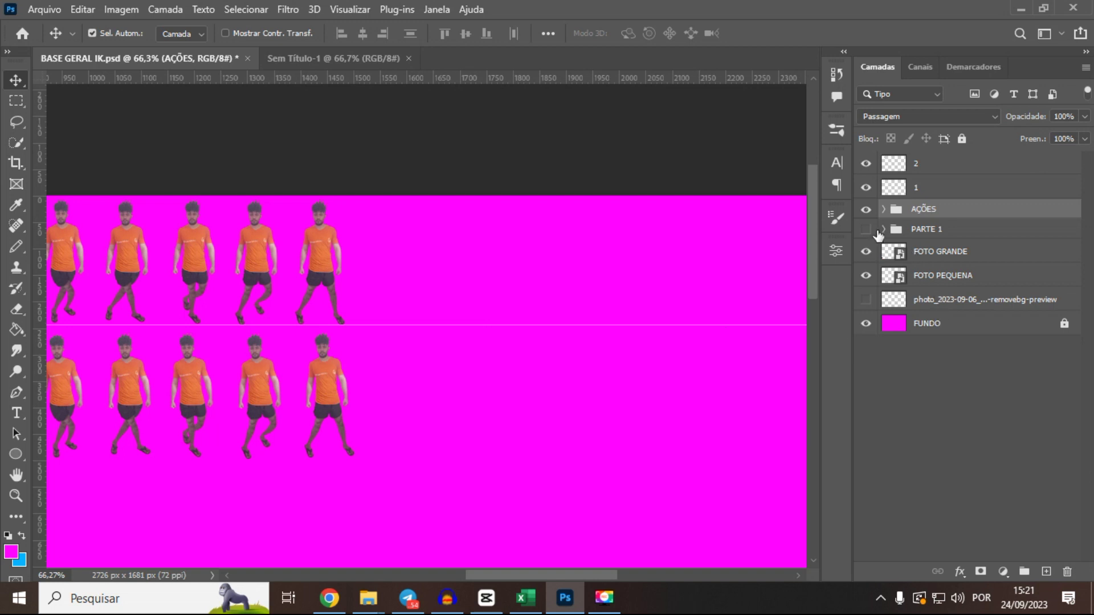
left_click(883, 229)
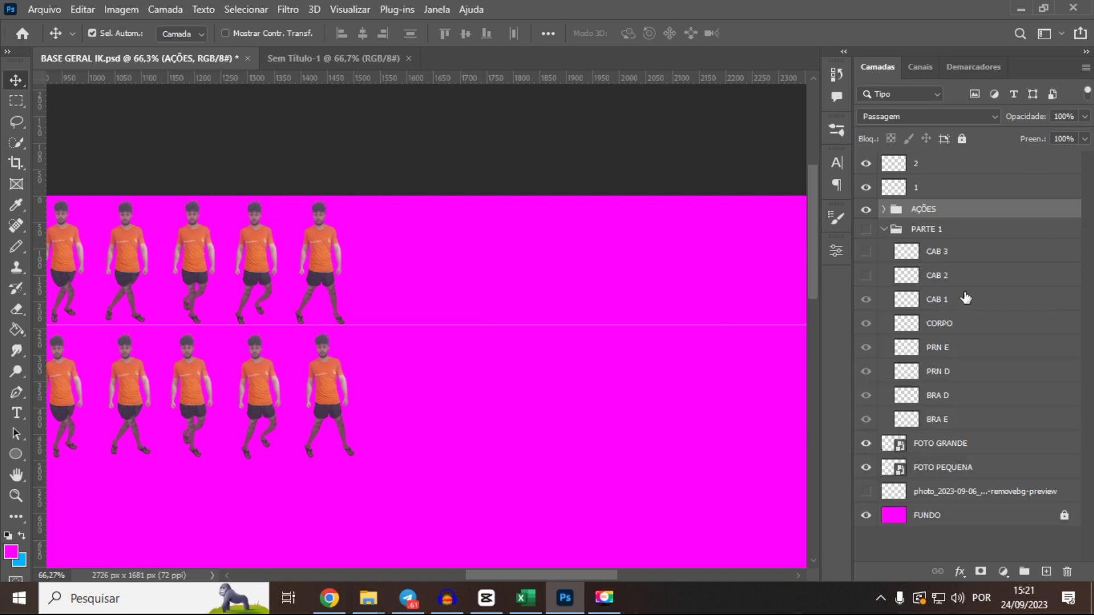
left_click(938, 254)
left_click(936, 419, "shift")
key("ctrl+j")
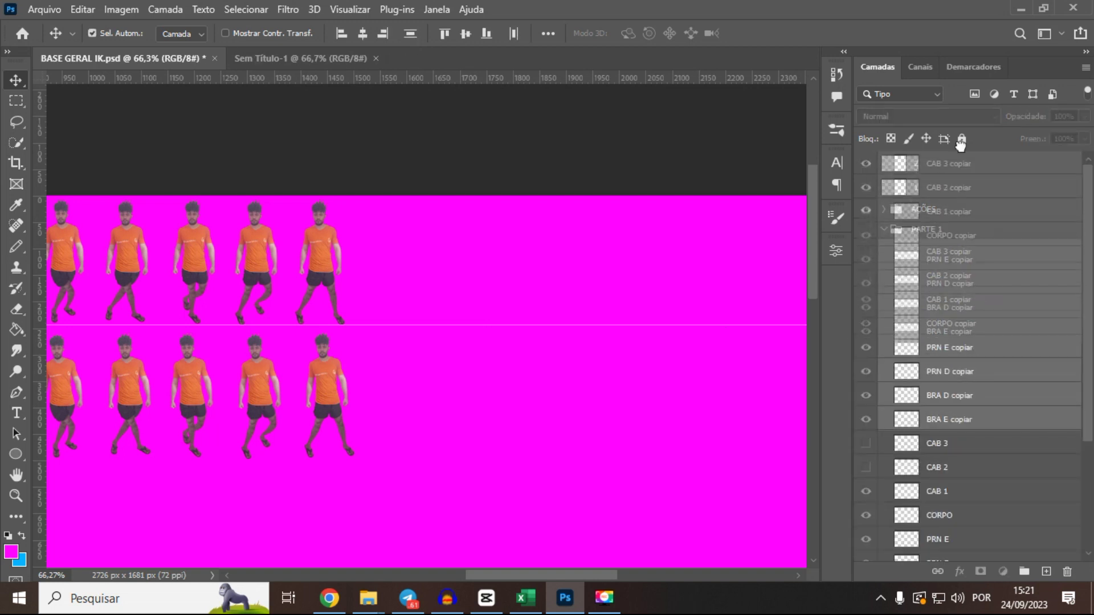
left_click(883, 421)
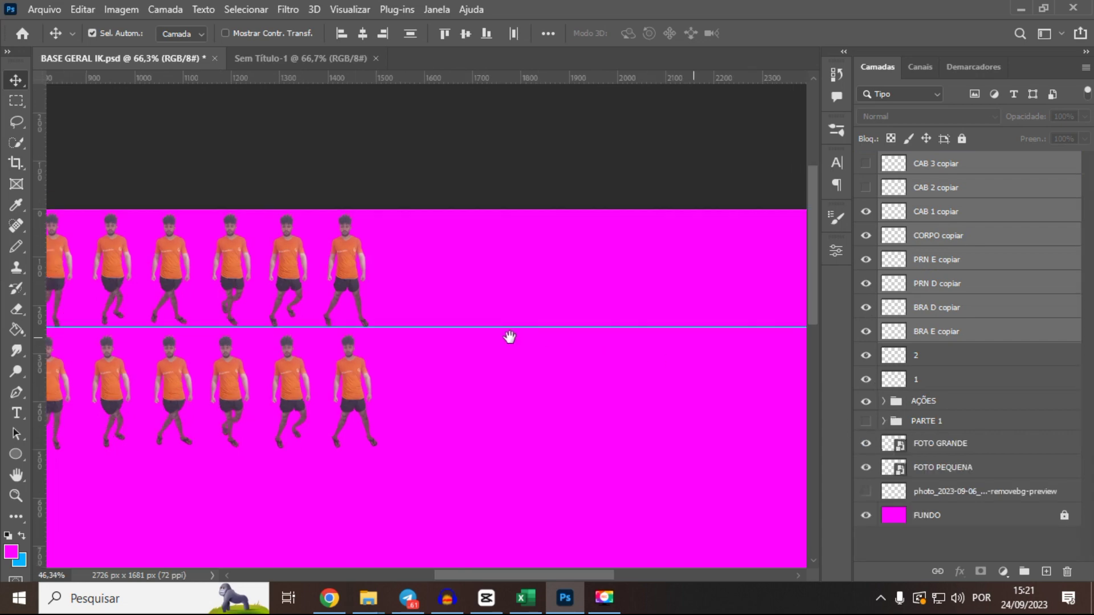
- Move the copied body parts past the last walking figure in the upper row, with the feet on the horizontal guide
scroll(507, 337, "down", 3)
key("ctrl+t")
left_click_drag(164, 298, 683, 279)
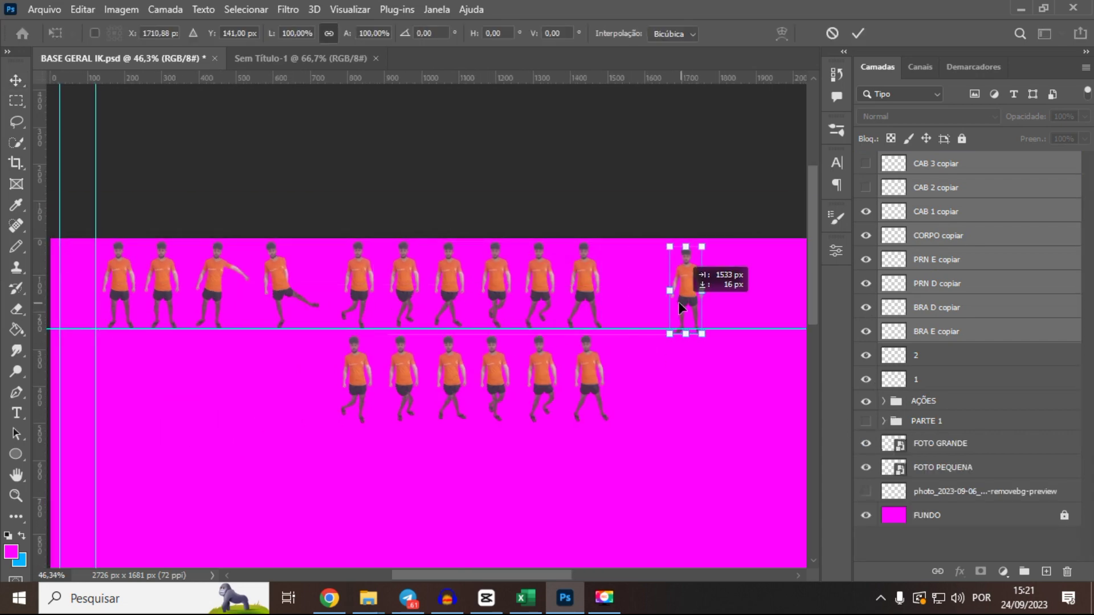
scroll(555, 325, "up", 8)
key("Return")
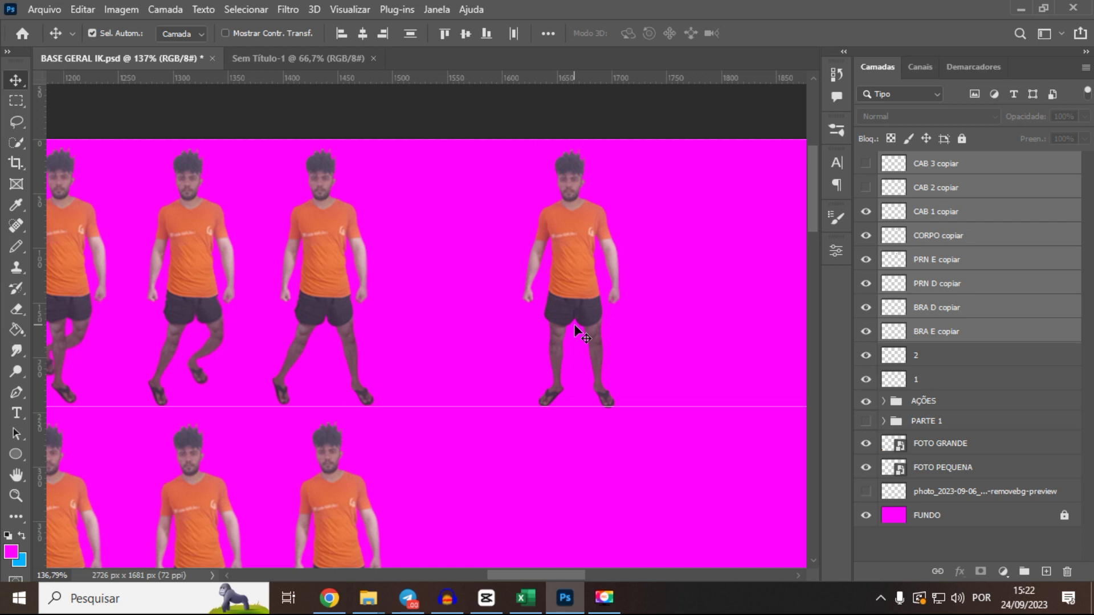
- Duplicate the leg layers PRN E copiar and PRN D copiar, and hide the layers they were copied from
scroll(571, 323, "up", 4)
left_click(1033, 308)
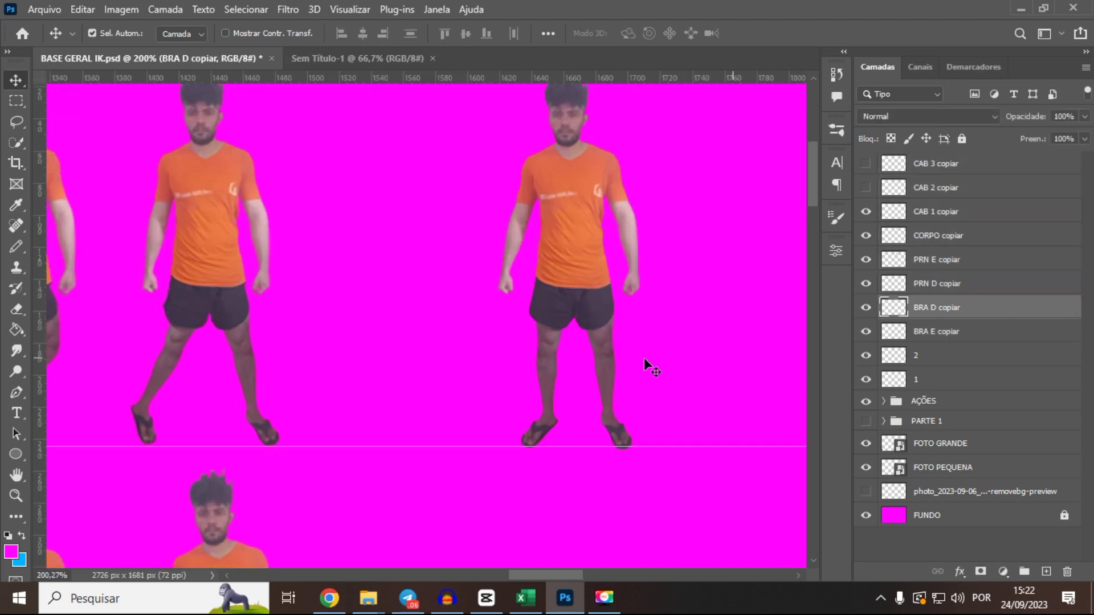
scroll(610, 336, "up", 2)
left_click(568, 295)
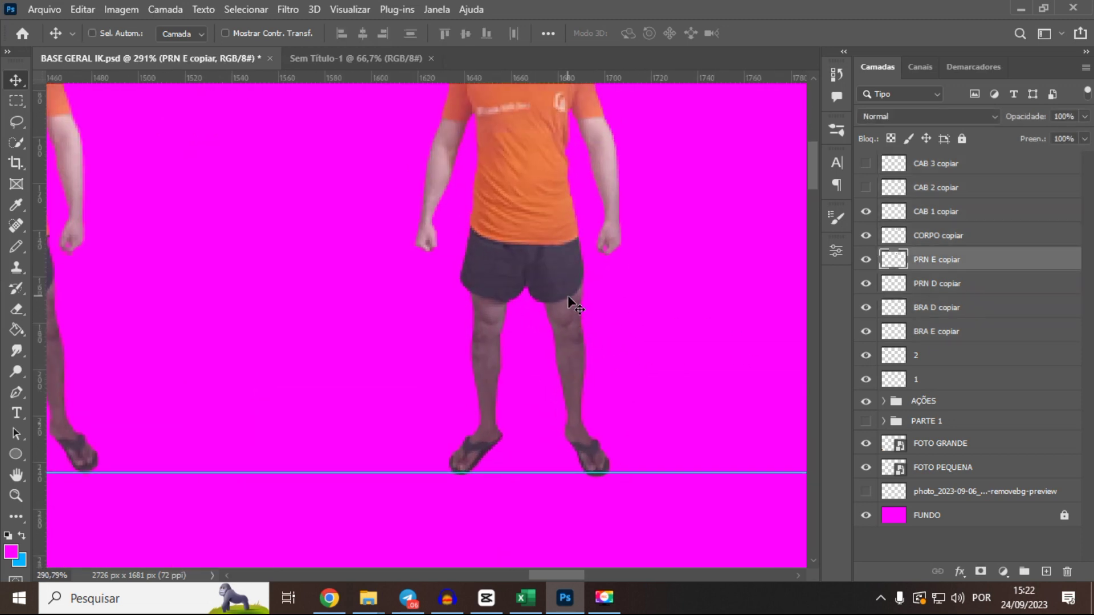
key("ctrl+j")
left_click(866, 285)
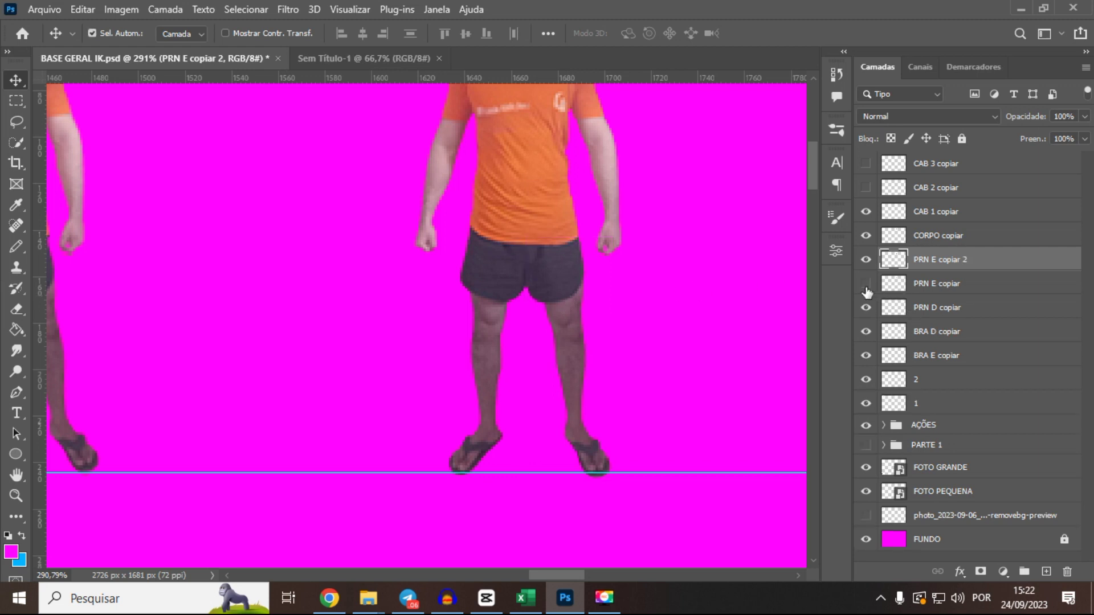
left_click(920, 318)
key("ctrl+j")
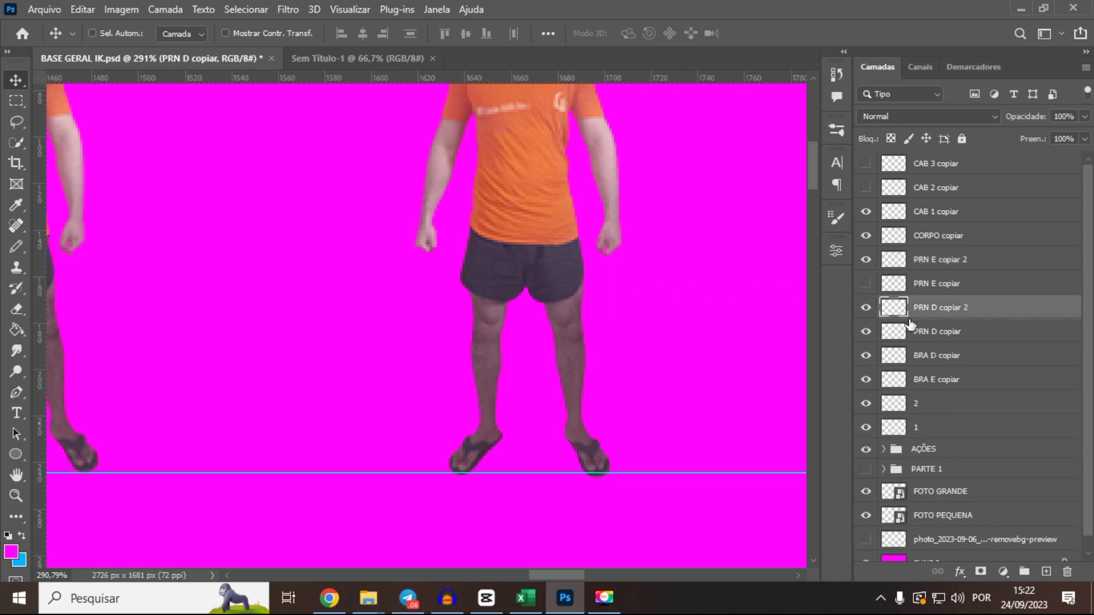
left_click(866, 331)
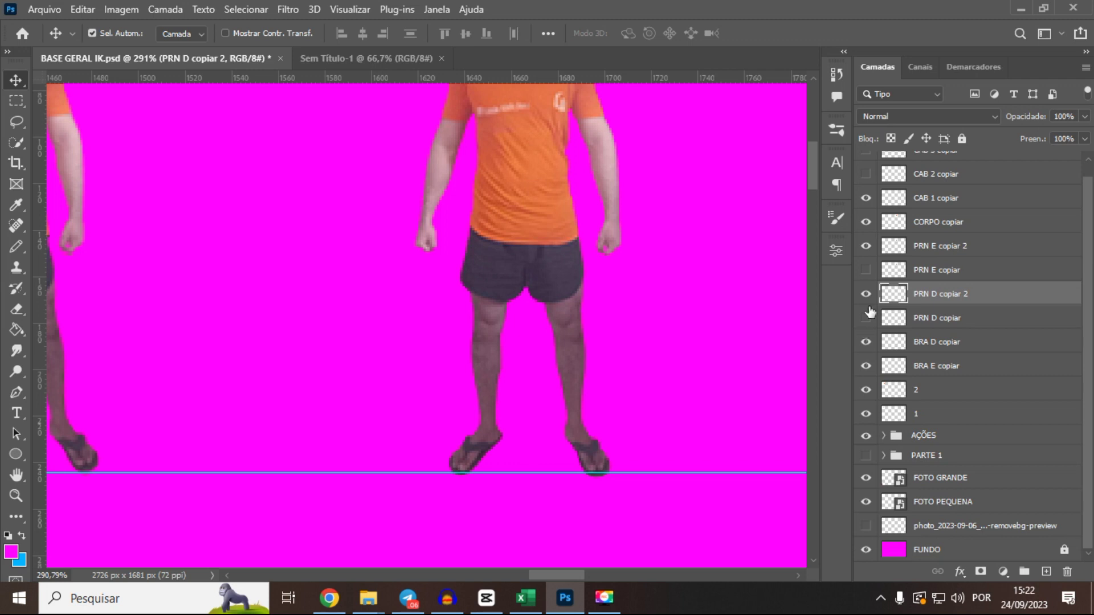
scroll(622, 273, "down", 3)
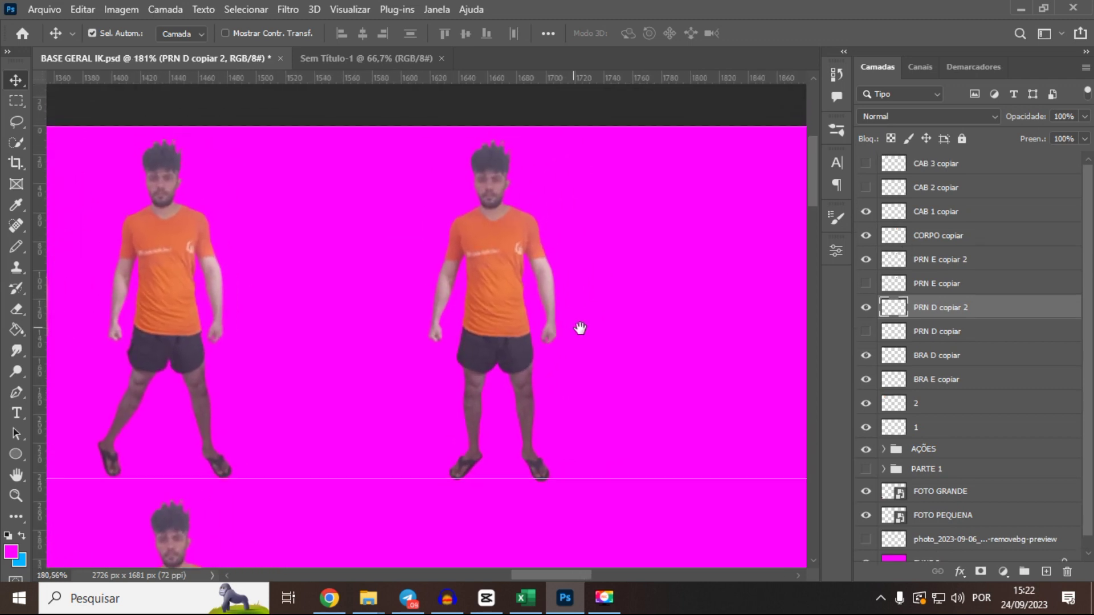
left_click(944, 283)
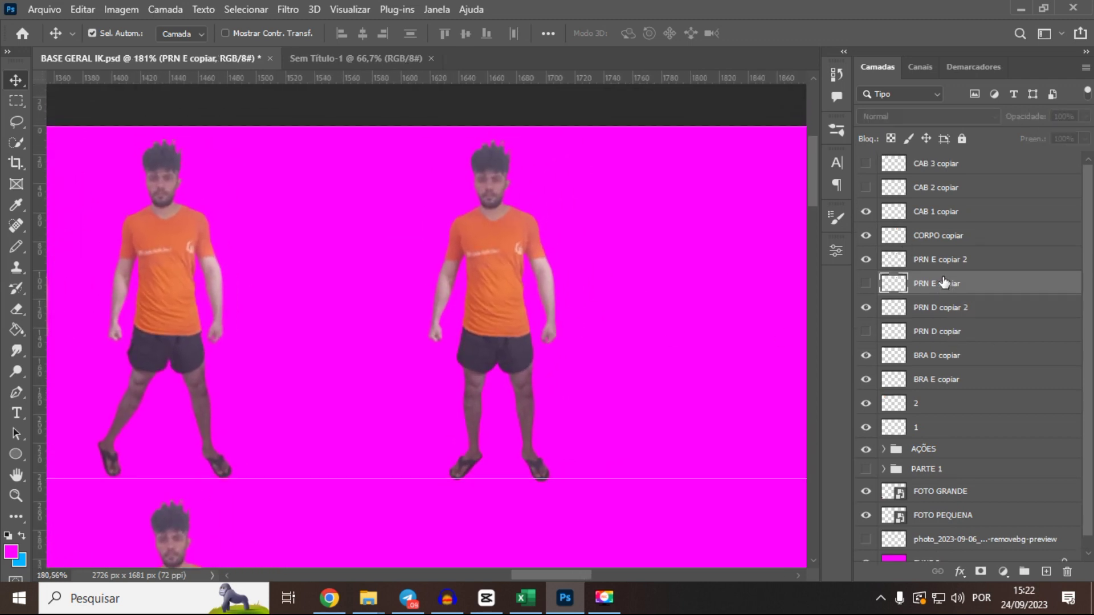
scroll(503, 381, "up", 4)
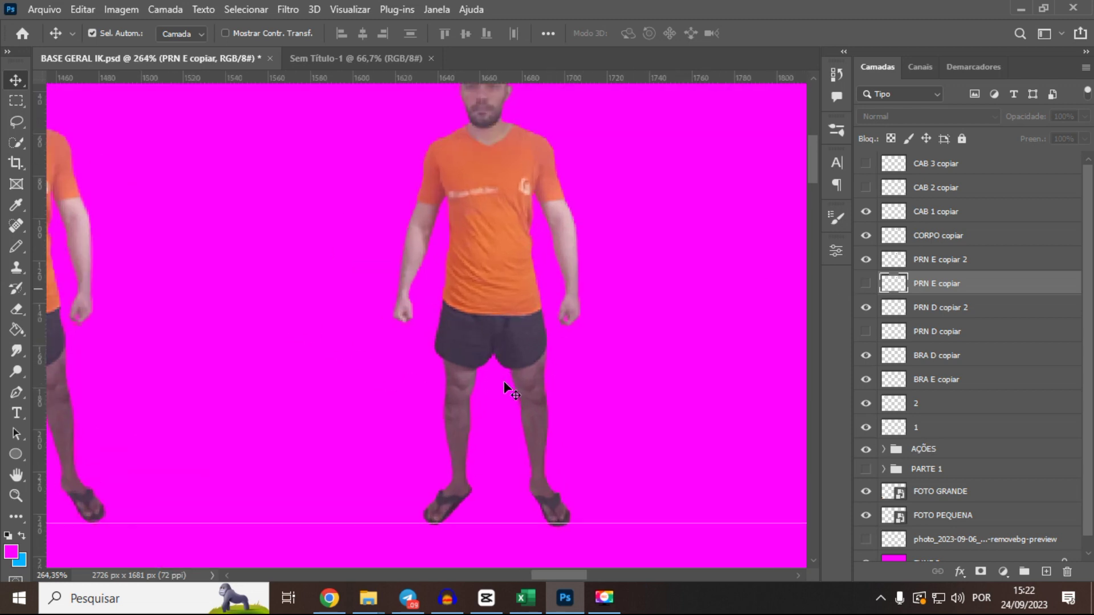
scroll(880, 513, "down", 1)
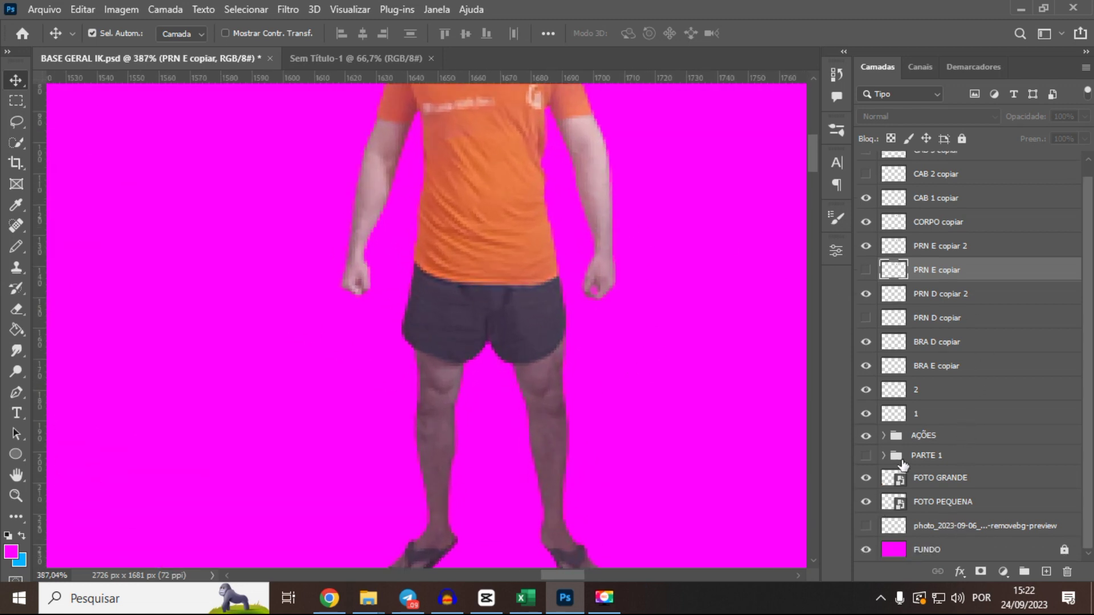
scroll(949, 323, "up", 1)
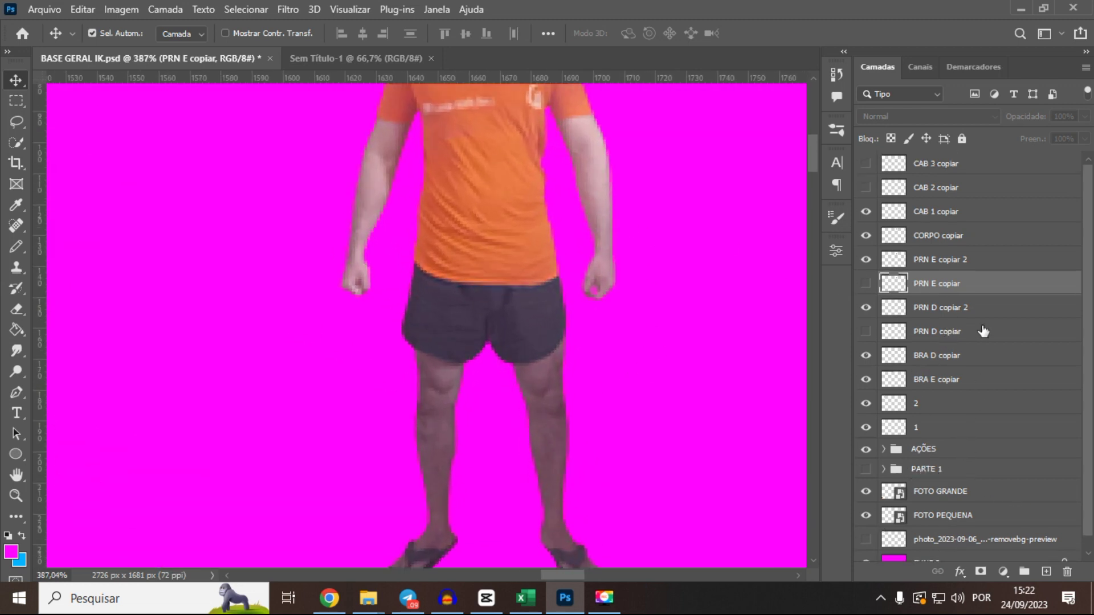
scroll(496, 342, "down", 2)
scroll(515, 346, "up", 1)
scroll(521, 353, "down", 1)
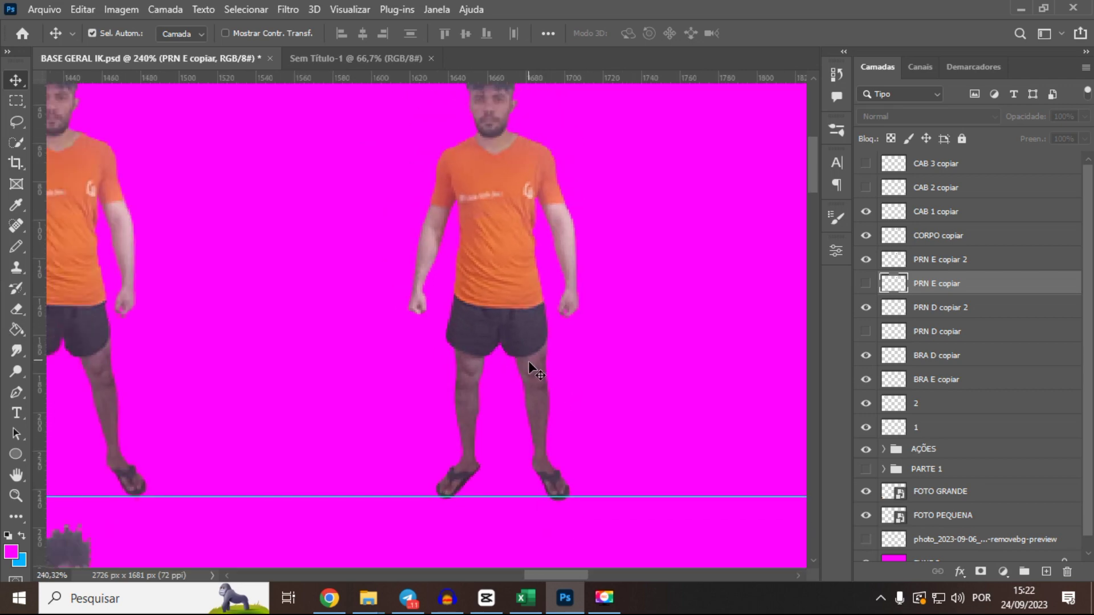
- Puppet-warp the PRN E copiar 2 leg with pins at hip, knee, ankle and foot, bending the knee outward and the shin back inward
scroll(539, 365, "up", 2)
left_click(557, 350)
scroll(557, 350, "down", 1)
scroll(557, 350, "down", 1)
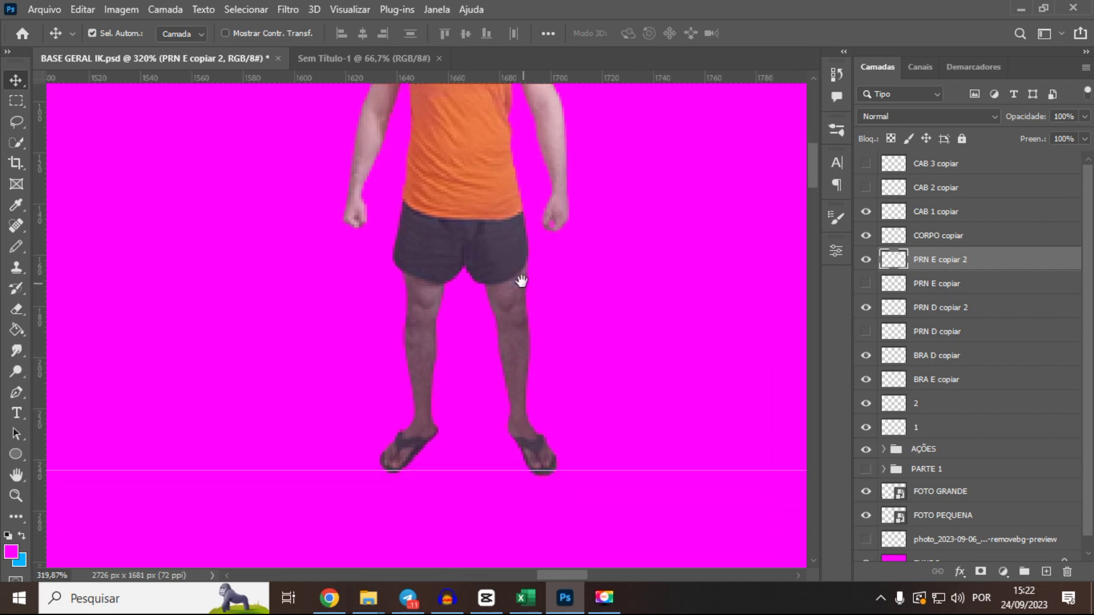
left_click(71, 6)
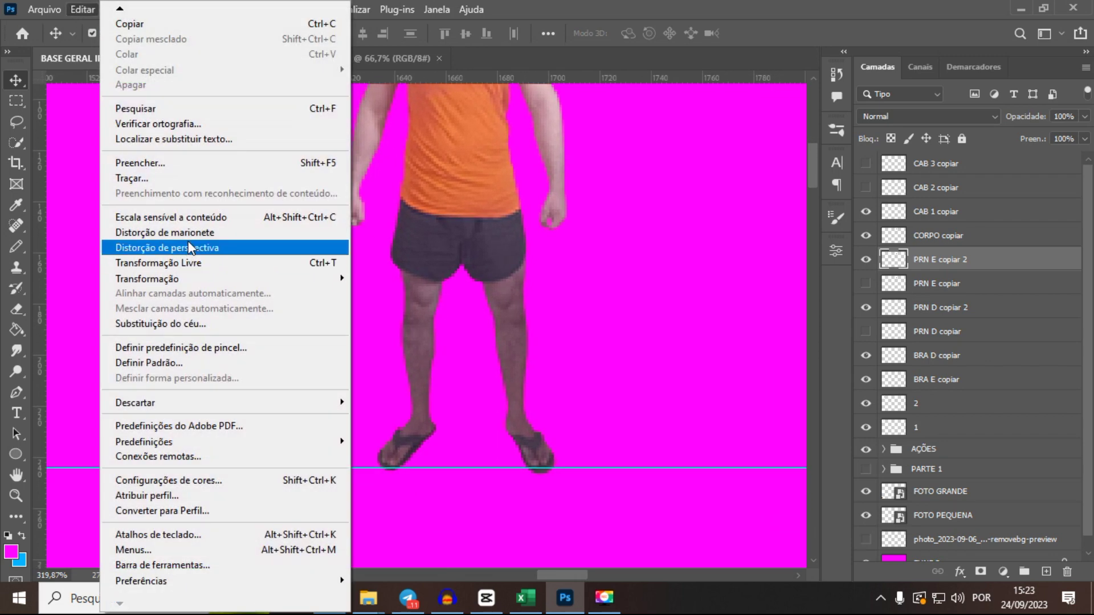
left_click(143, 228)
left_click(491, 231)
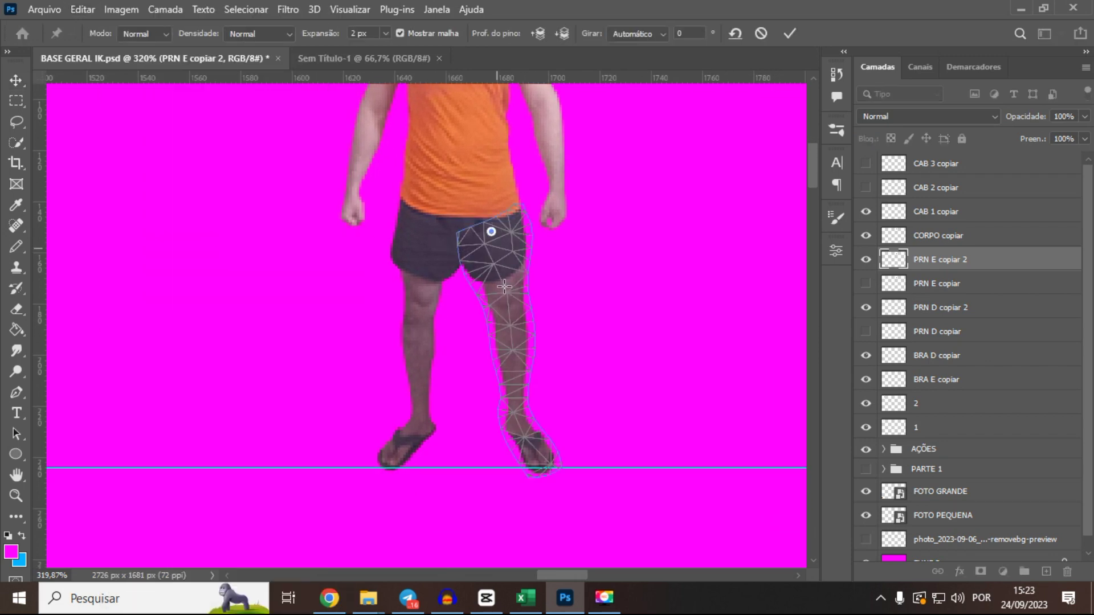
left_click(511, 326)
left_click_drag(512, 326, 560, 295)
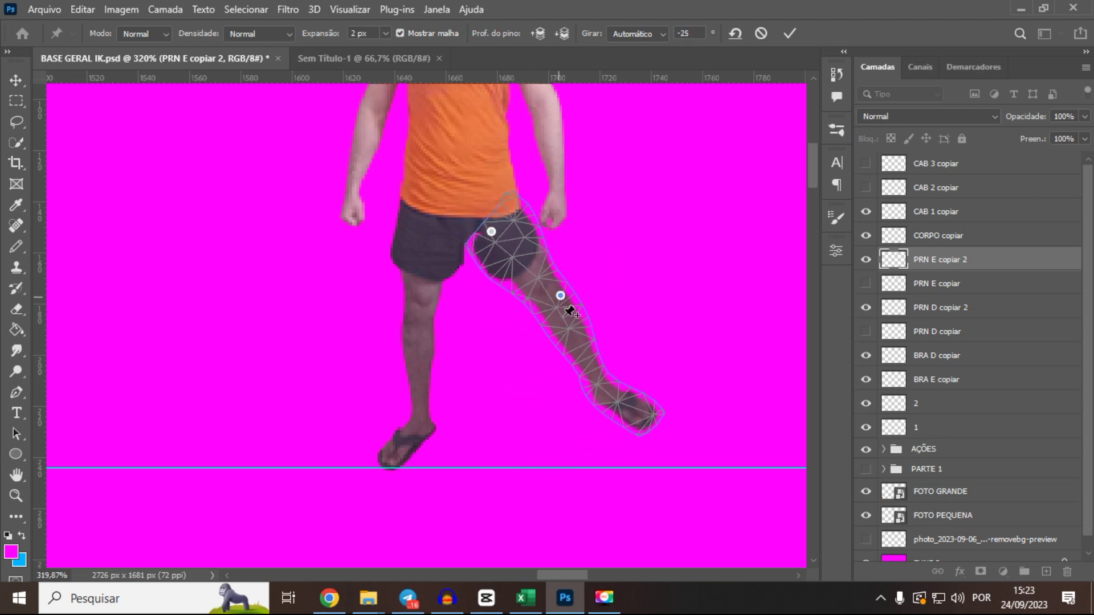
left_click_drag(590, 391, 529, 388)
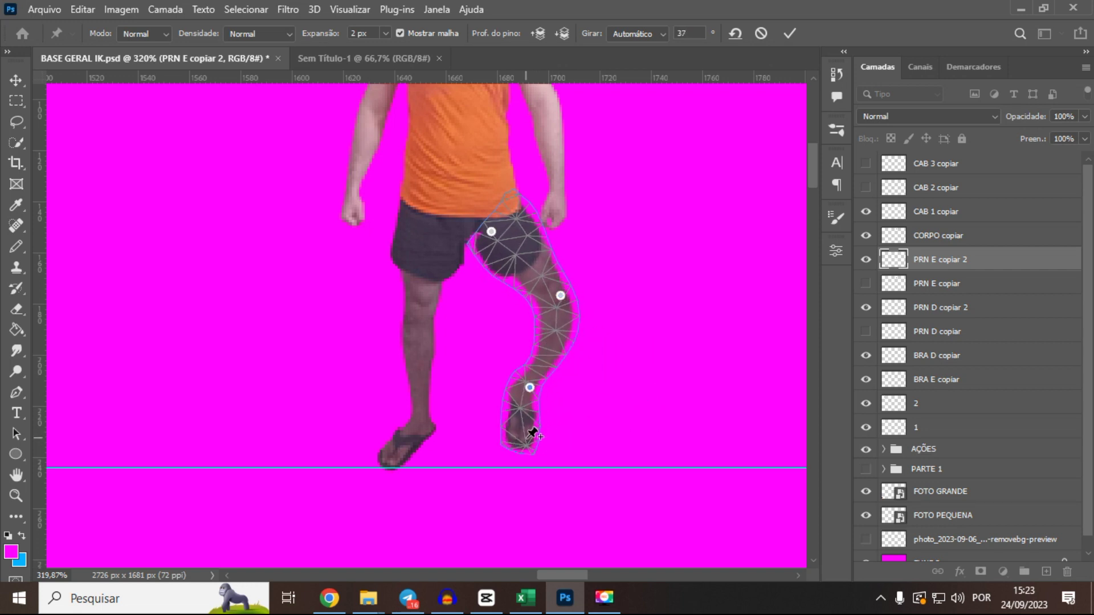
left_click_drag(528, 434, 560, 416)
key("Escape")
- Rotate the bent PRN E copiar 2 leg slightly and shift it to fit beneath the shirt
key("ctrl+t")
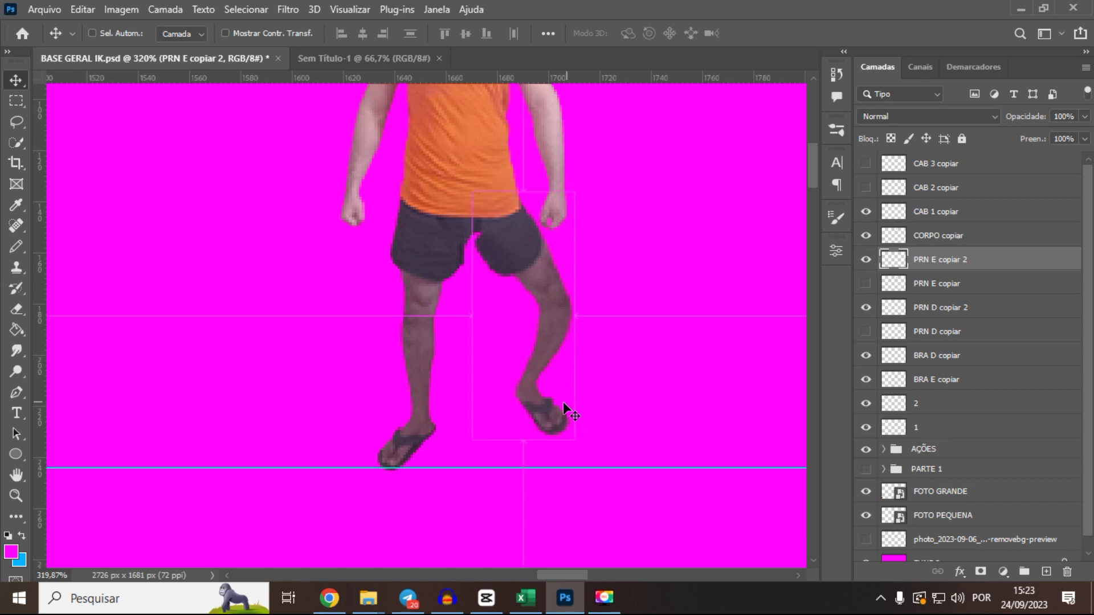
left_click_drag(550, 505, 536, 503)
left_click_drag(536, 282, 527, 288)
key("Return")
- Start a puppet warp on the PRN D copiar 2 leg and pin its hip
left_click(442, 241)
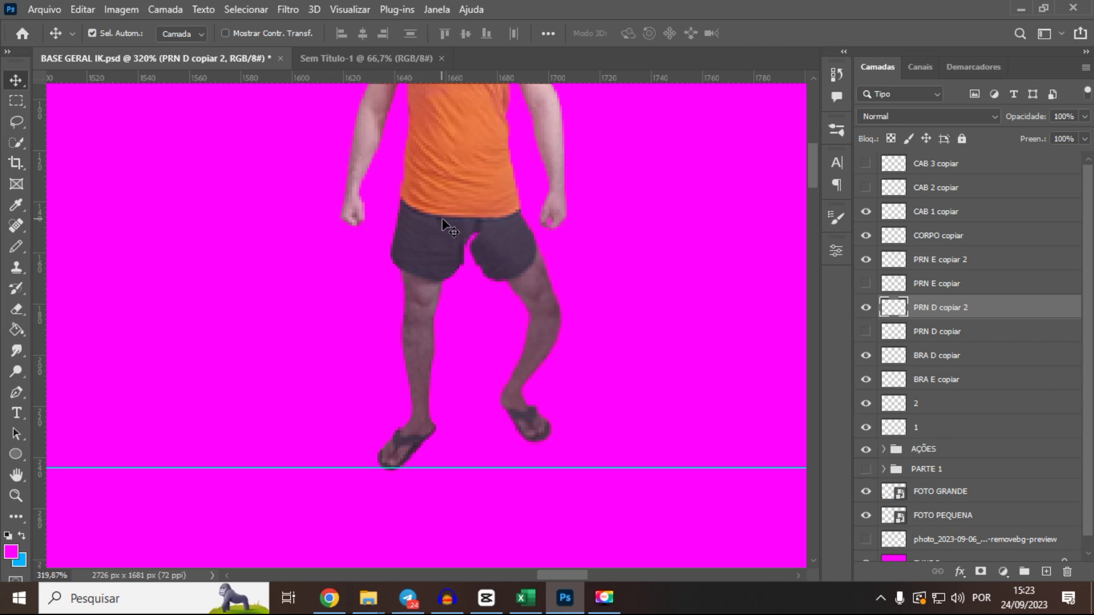
left_click(71, 3)
left_click(213, 235)
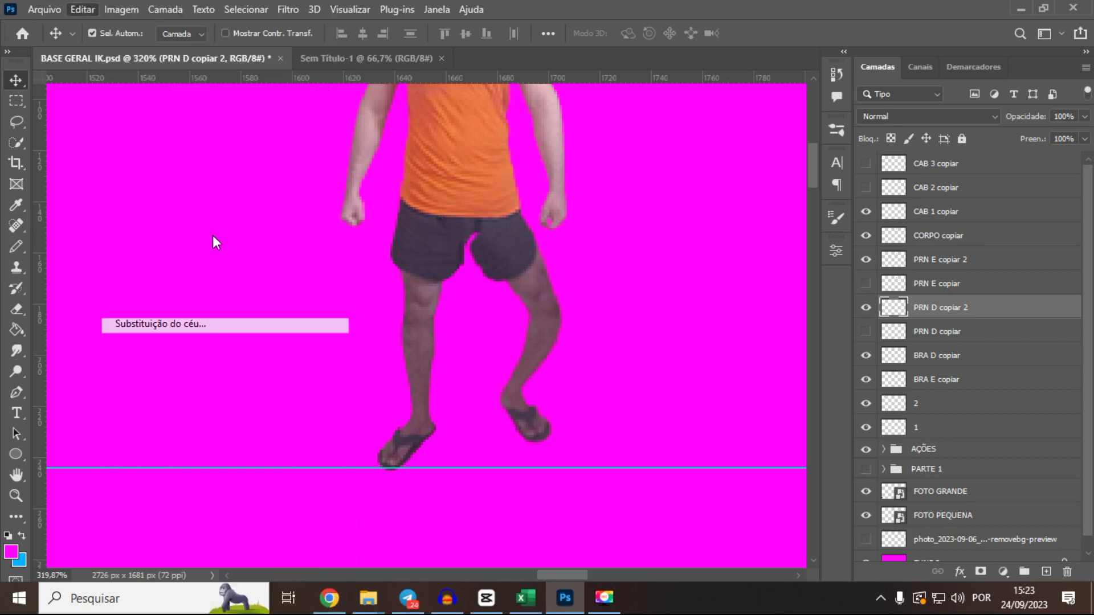
left_click(440, 227)
- Try bending the PRN D copiar 2 leg outward at the knee and inward at the ankle, and discard both pins
left_click_drag(422, 321, 381, 296)
left_click_drag(348, 378, 399, 393)
key("ctrl+z")
right_click(381, 295)
left_click(393, 298)
- Pin the knee and ankle of the PRN D copiar 2 leg and puppet-warp its knee outward and its shin inward
left_click(424, 300)
left_click(422, 423)
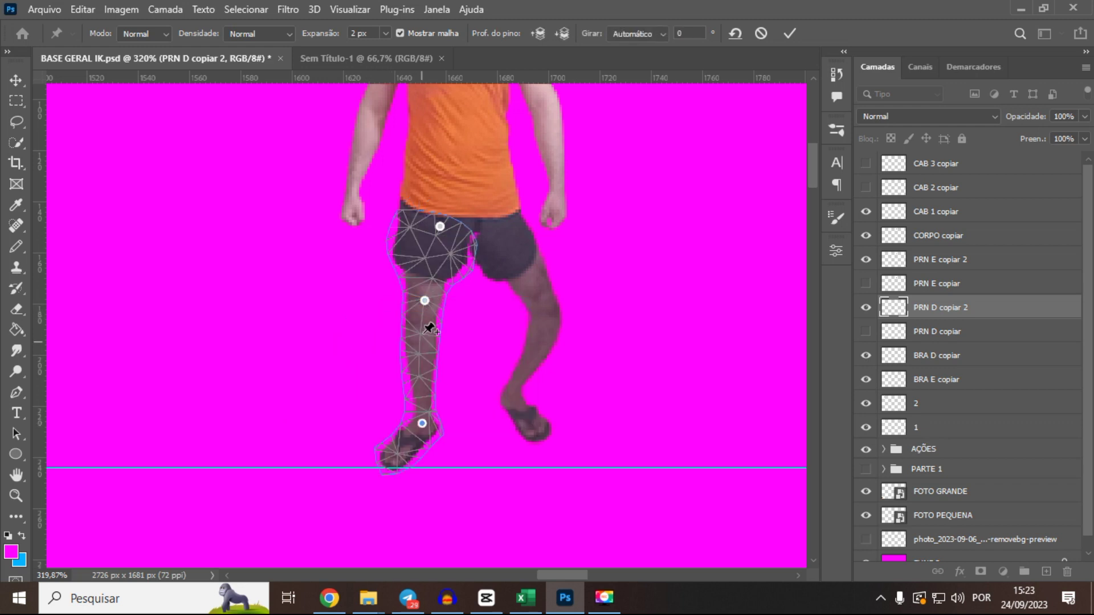
left_click_drag(425, 300, 386, 300)
left_click_drag(417, 385, 371, 427)
key("Return")
- Shift the bent PRN D copiar 2 leg slightly down and outward beneath the shirt
scroll(457, 386, "down", 5)
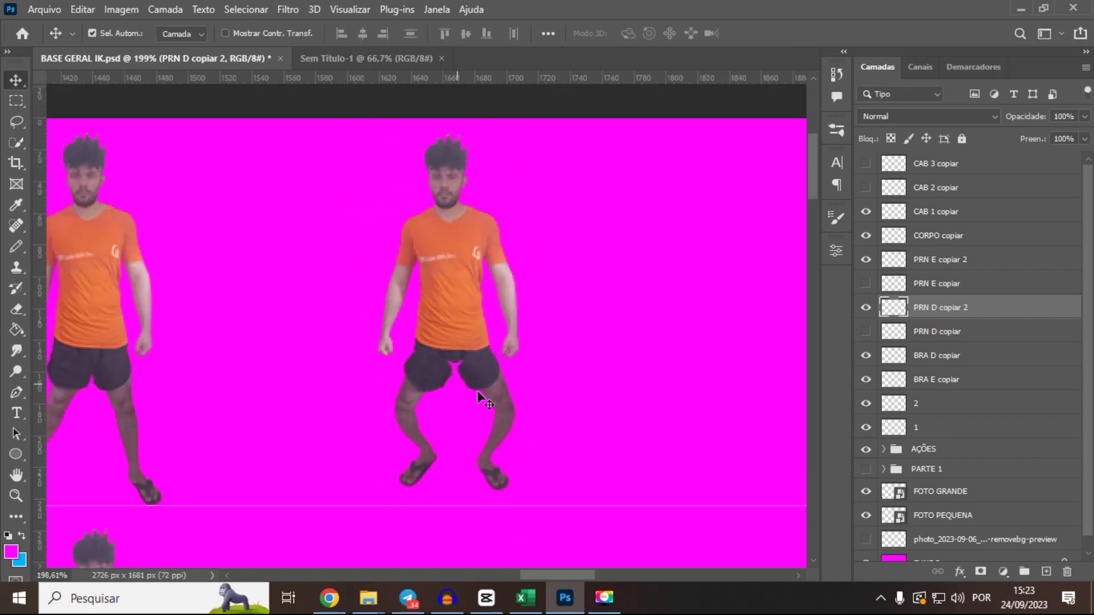
left_click(491, 377)
left_click_drag(439, 374, 435, 379)
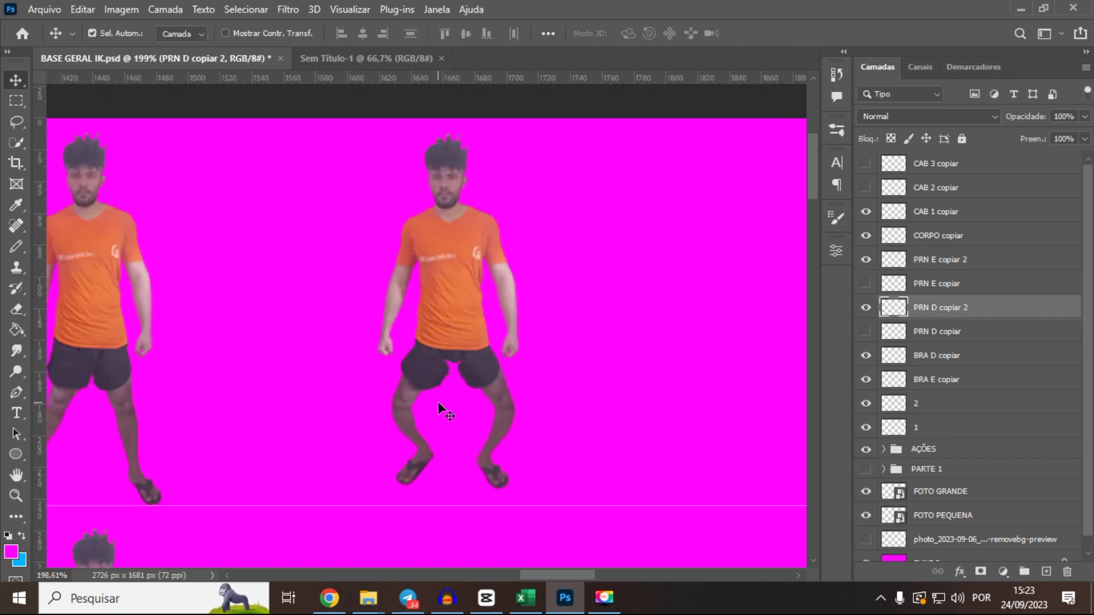
- Puppet-warp the CORPO copiar torso with pins at the shoulders, collar and waist, raising the lower edge of the shirt
left_click(452, 276)
left_click(83, 9)
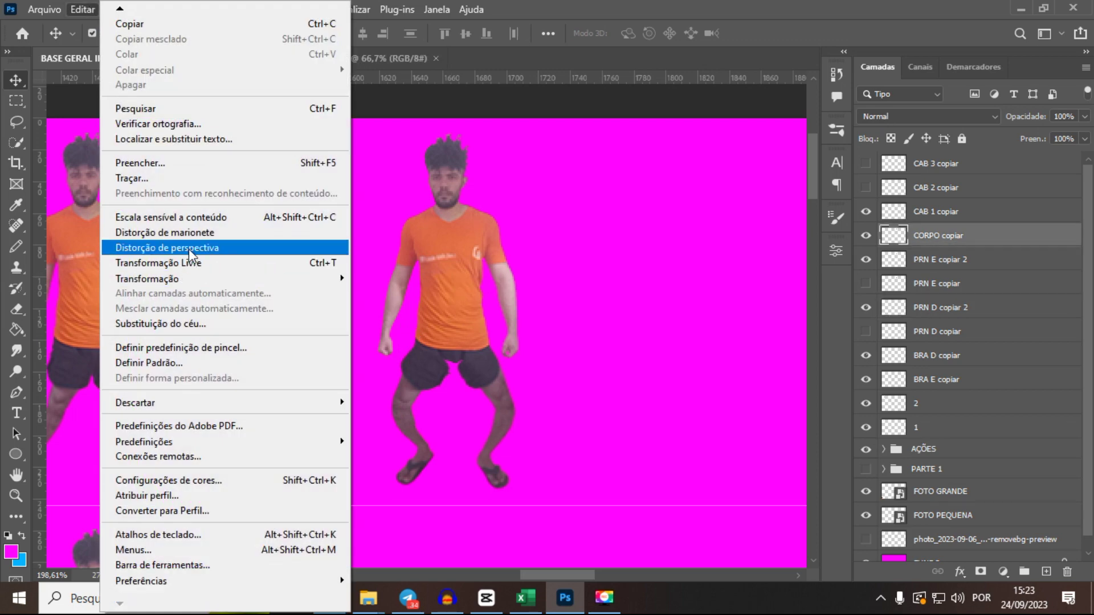
left_click(190, 234)
scroll(349, 280, "up", 2)
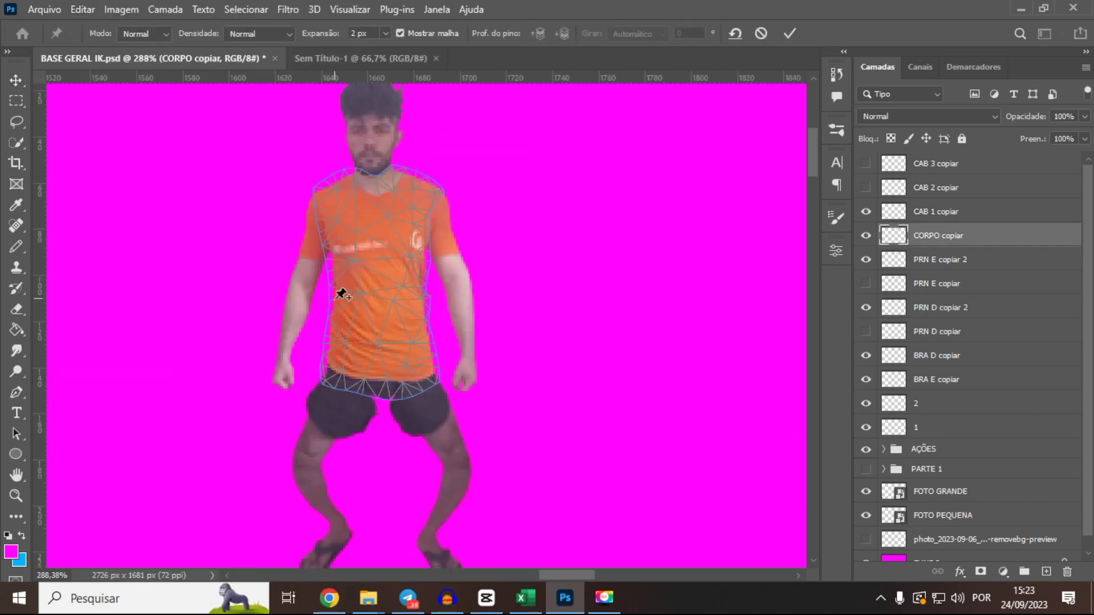
left_click(335, 299)
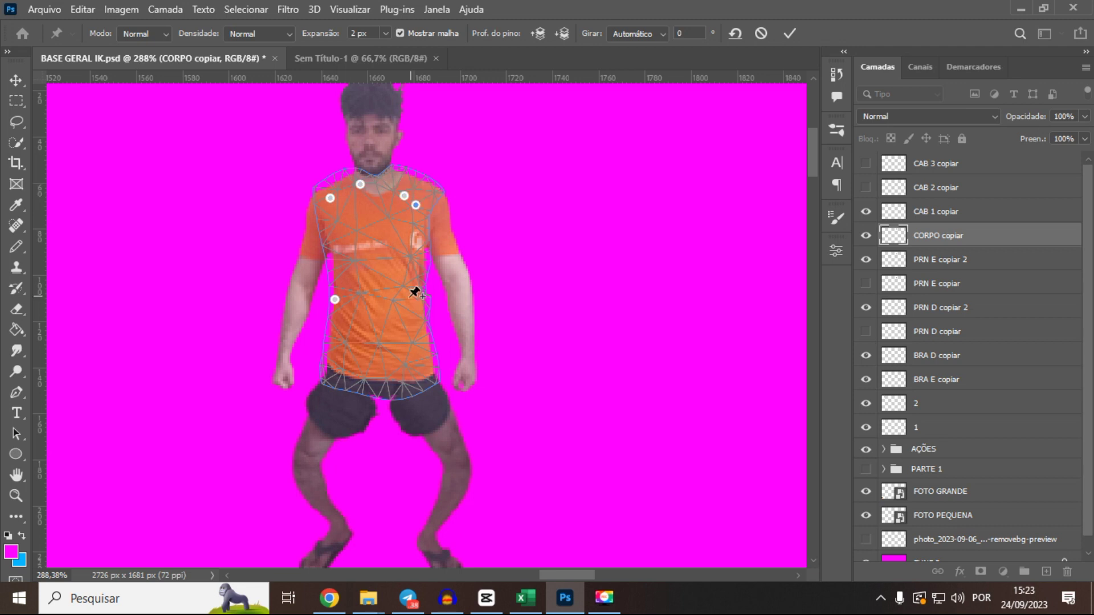
left_click_drag(335, 373, 332, 362)
left_click_drag(427, 387, 383, 369)
key("Return")
- Move both bent legs slightly up to meet the raised shirt hem
key("b")
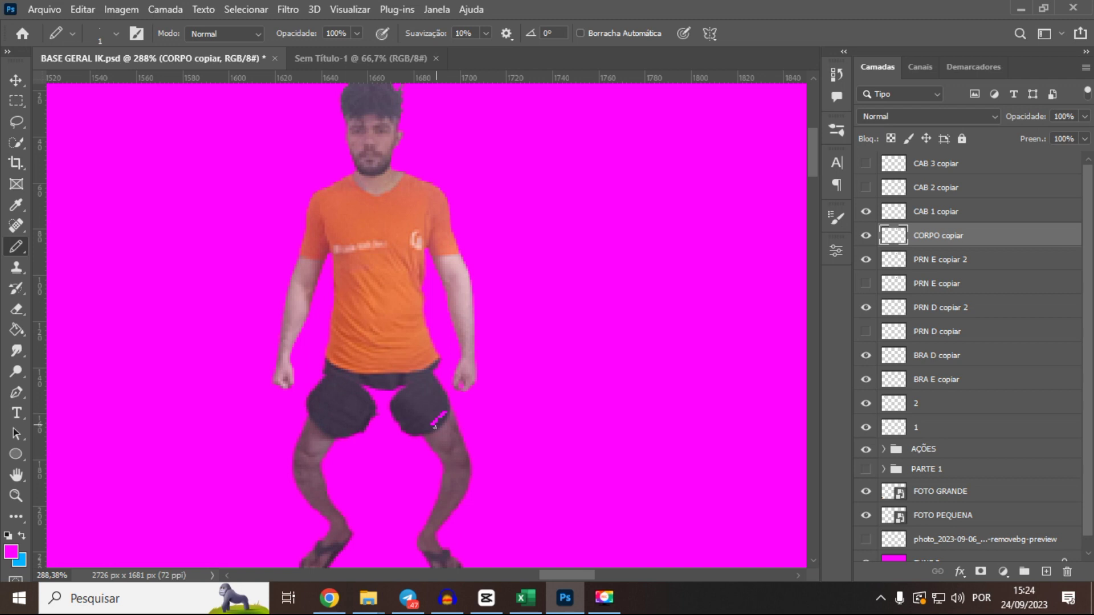
key("v")
left_click_drag(435, 425, 438, 412)
left_click_drag(361, 405, 357, 399)
scroll(375, 420, "up", 1)
scroll(374, 421, "down", 4)
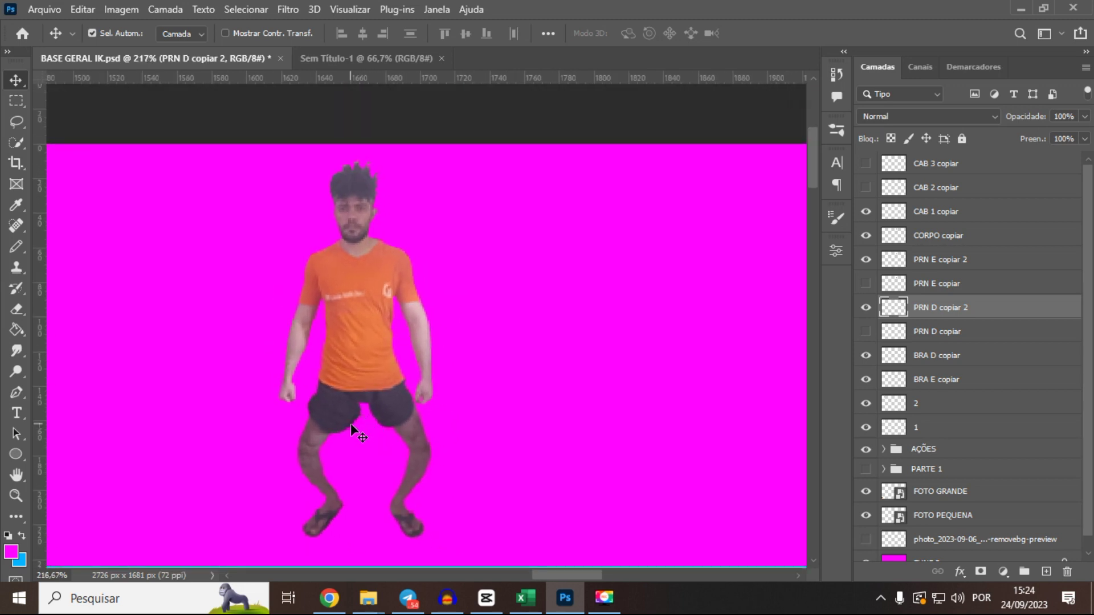
- Lasso the gap between the legs of the shorts on PRN D copiar 2 and fill it with the dark shorts fabric
key("l")
scroll(351, 426, "up", 6)
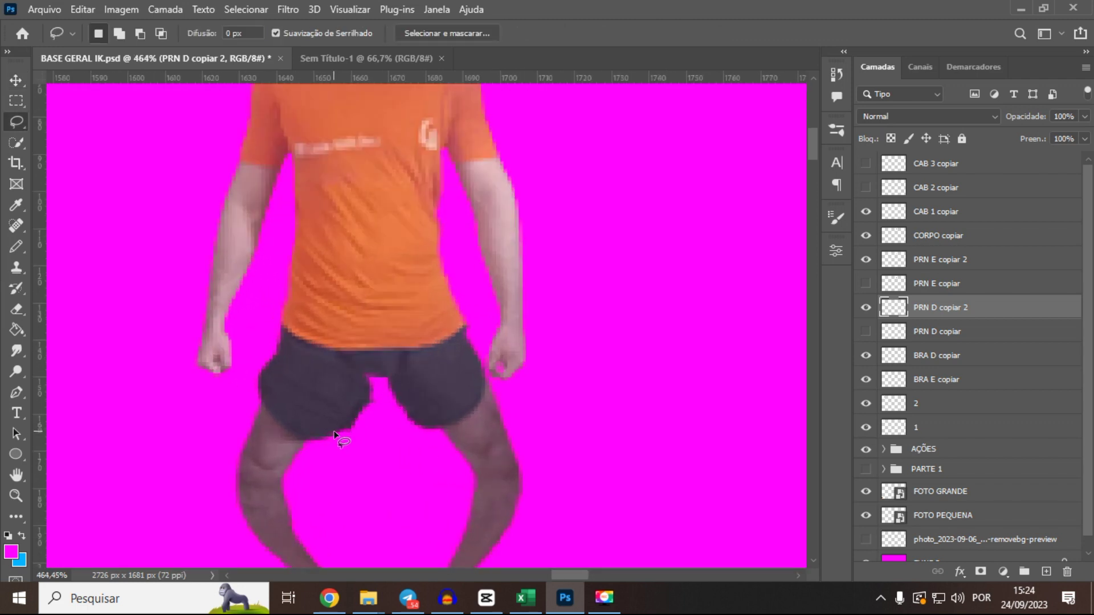
left_click_drag(384, 402, 384, 403)
left_click(340, 428)
mouse_move(371, 364)
left_mouse_down()
mouse_move(342, 407)
mouse_move(367, 444)
mouse_move(339, 444)
left_mouse_up()
scroll(351, 451, "down", 7)
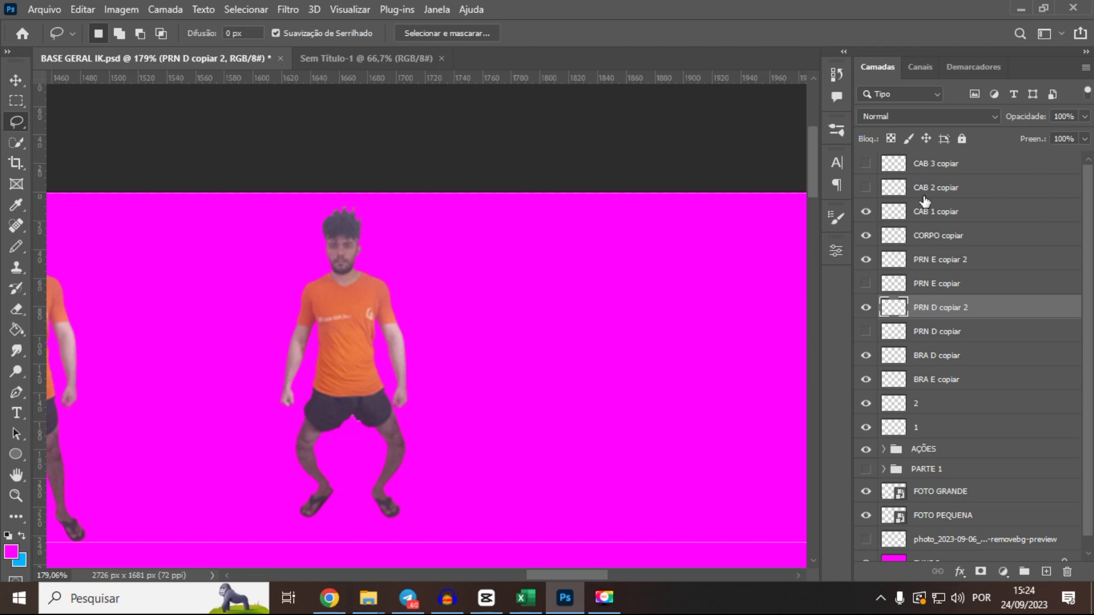
- Duplicate the pose's body-part layers as one merged layer, place it below BRA E copiar and name it AGC 1
left_click(950, 171)
key("ctrl+j")
left_click_drag(957, 164, 948, 410)
double_click(968, 402)
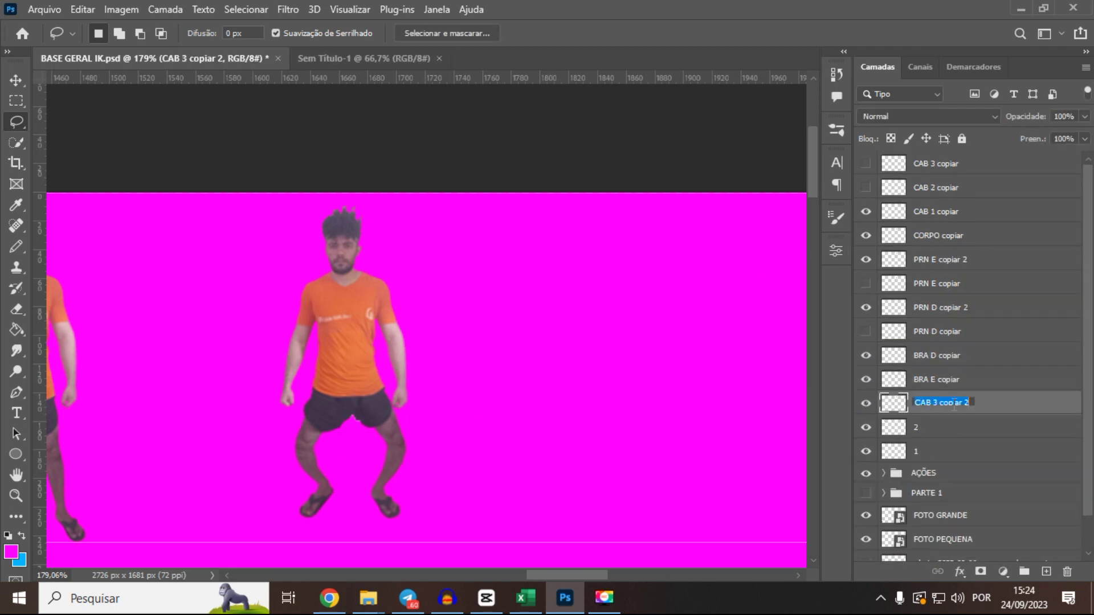
type("AGC 1")
key("Return")
- Move all body-part layers from BRA E copiar to CAB 3 copiar to the right of the AGC 1 pose
left_click(942, 388)
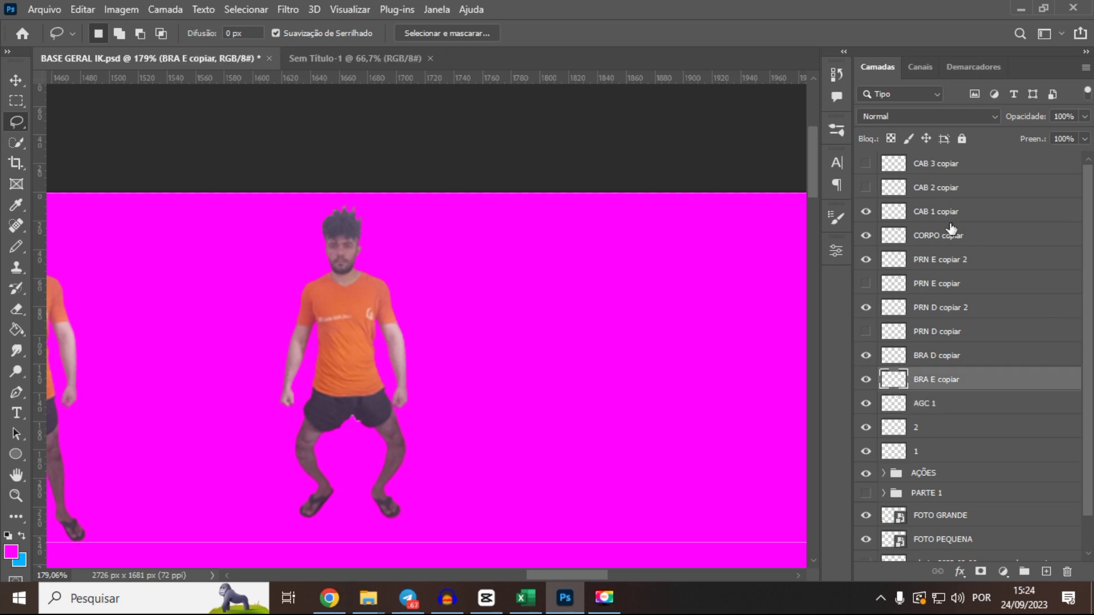
left_click(955, 171, "shift")
key("ctrl+t")
left_click_drag(411, 319, 559, 327)
key("Return")
- Puppet-warp the PRN E copiar 2 leg into a deeper crouch, pulling the knee outward and up and the foot inward and up
left_click(593, 431)
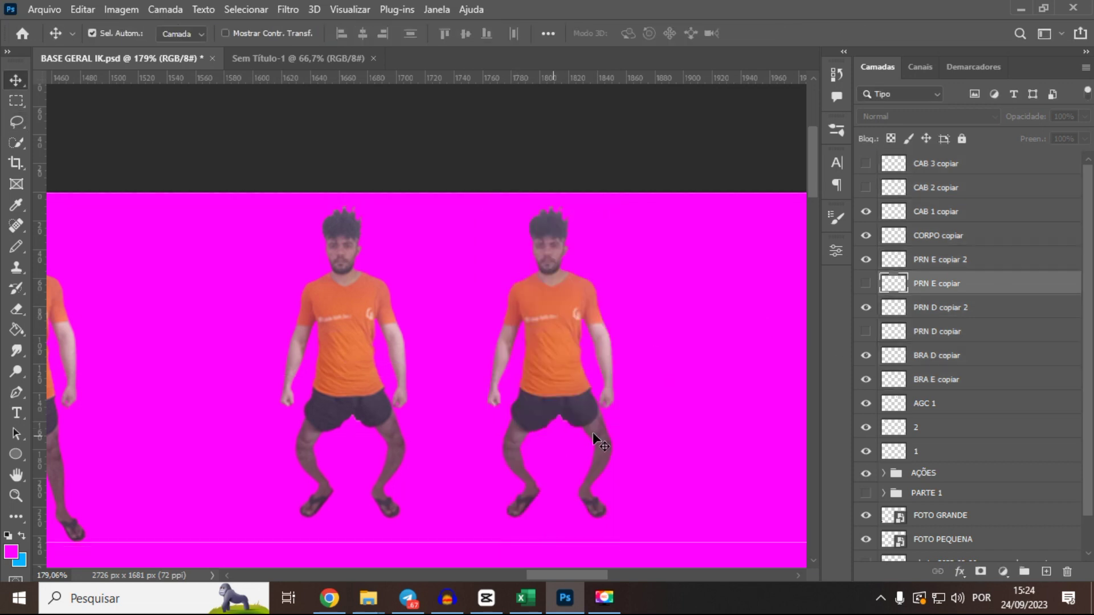
left_click(82, 9)
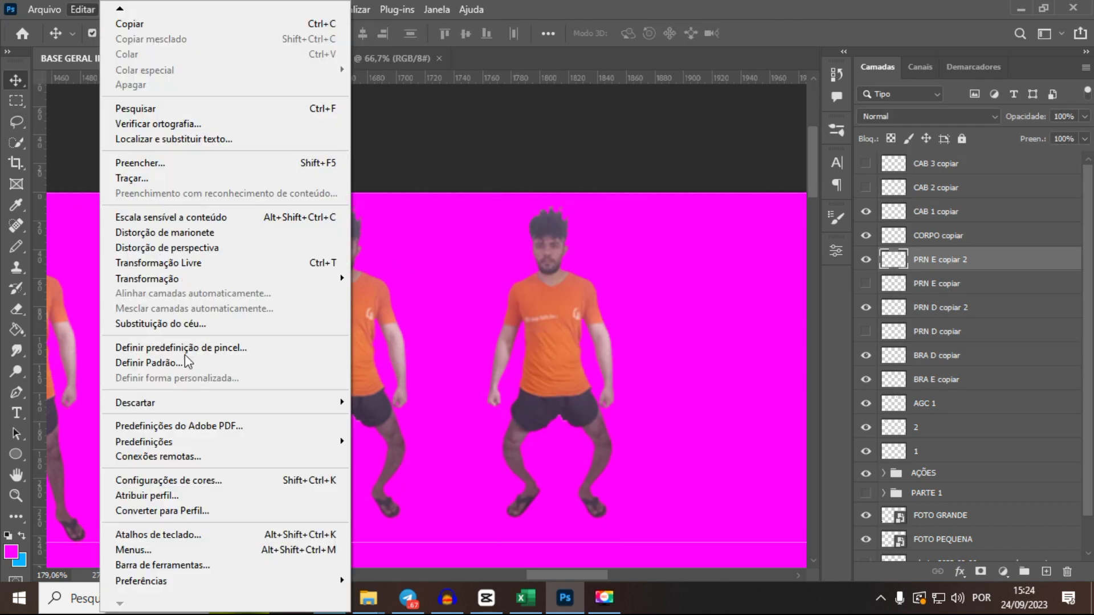
left_click(207, 234)
left_click(578, 395)
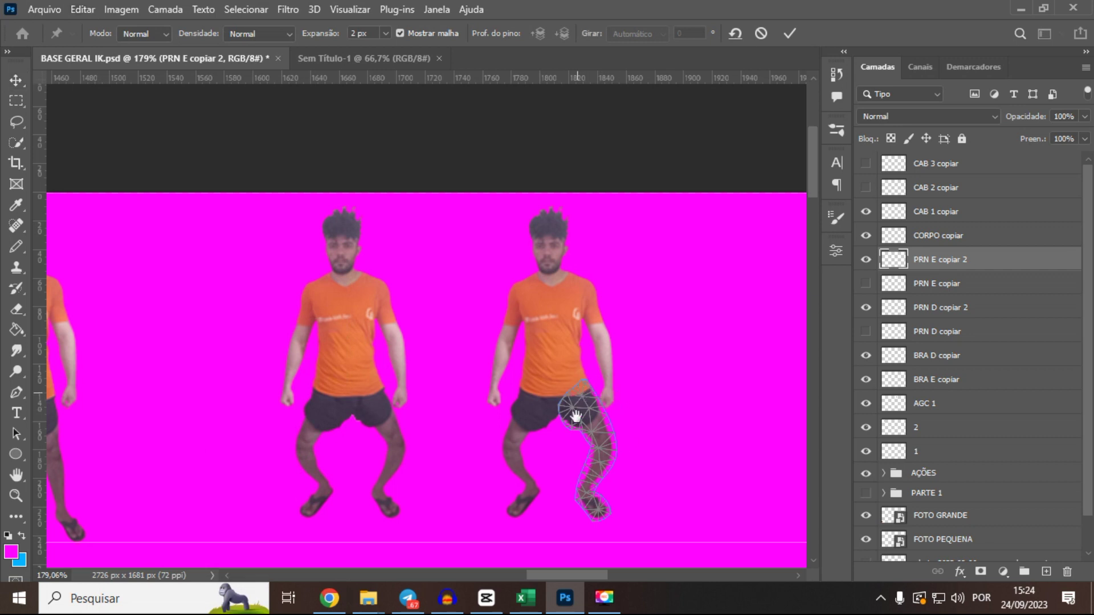
left_click_drag(597, 467, 537, 394)
scroll(536, 394, "up", 5)
scroll(537, 394, "up", 3)
left_click_drag(552, 344, 601, 306)
left_click_drag(599, 405, 511, 369)
left_click(549, 440)
left_click_drag(549, 440, 564, 430)
key("Return")
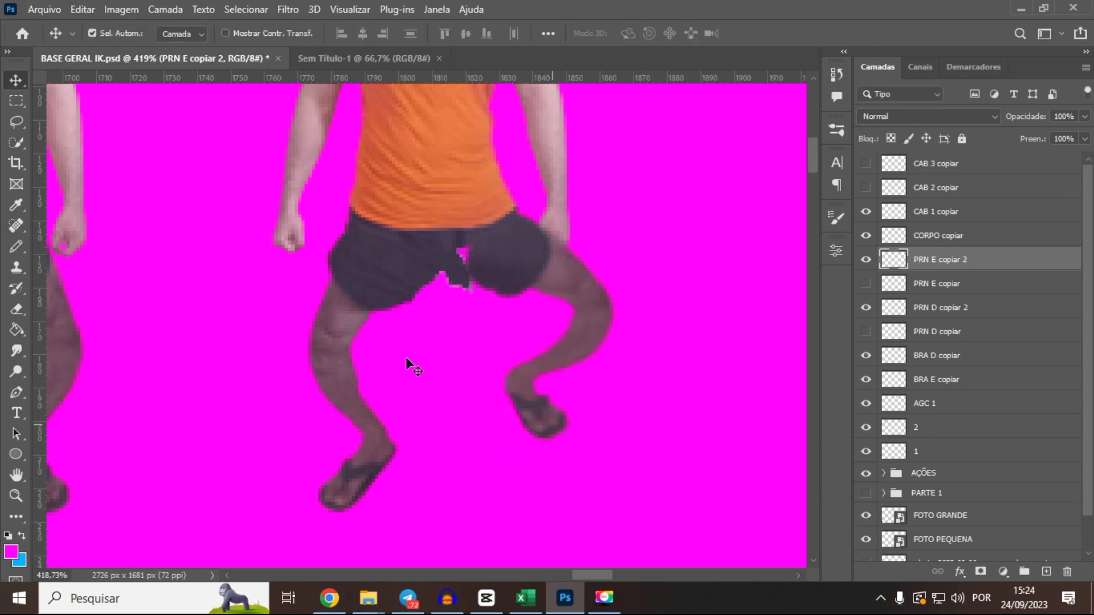
- Puppet-warp the PRN D copiar 2 leg with hip, knee, ankle and foot pins, raising the knee outward and drawing the ankle inward
left_click(346, 278)
left_click(83, 10)
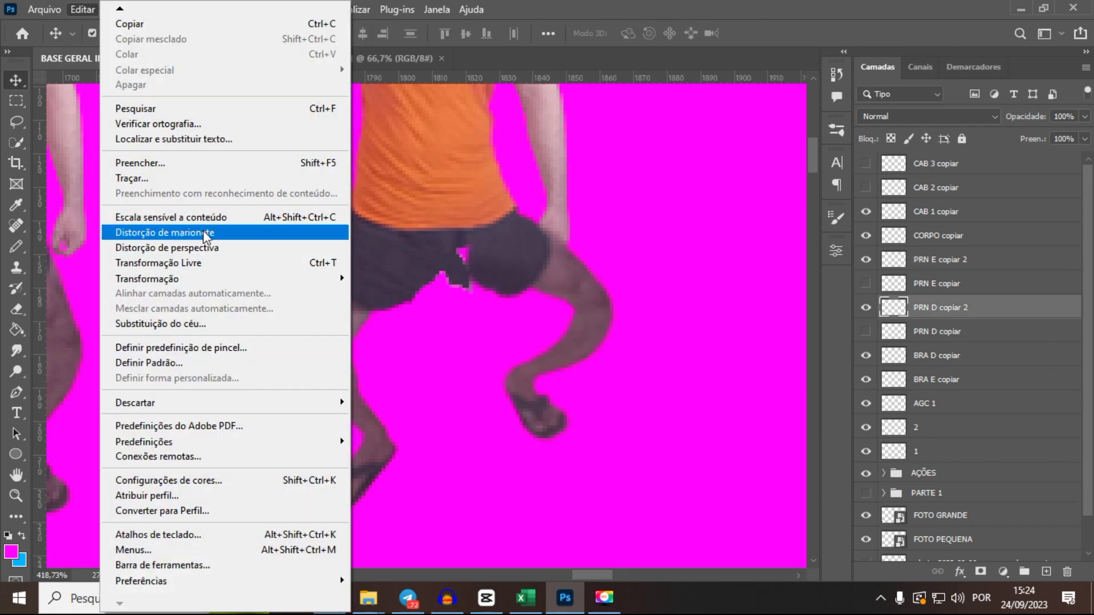
left_click(212, 166)
left_click(396, 251)
left_click(348, 357)
left_click_drag(348, 357, 286, 287)
left_click_drag(254, 401, 354, 387)
left_click(306, 434)
left_click_drag(306, 434, 305, 427)
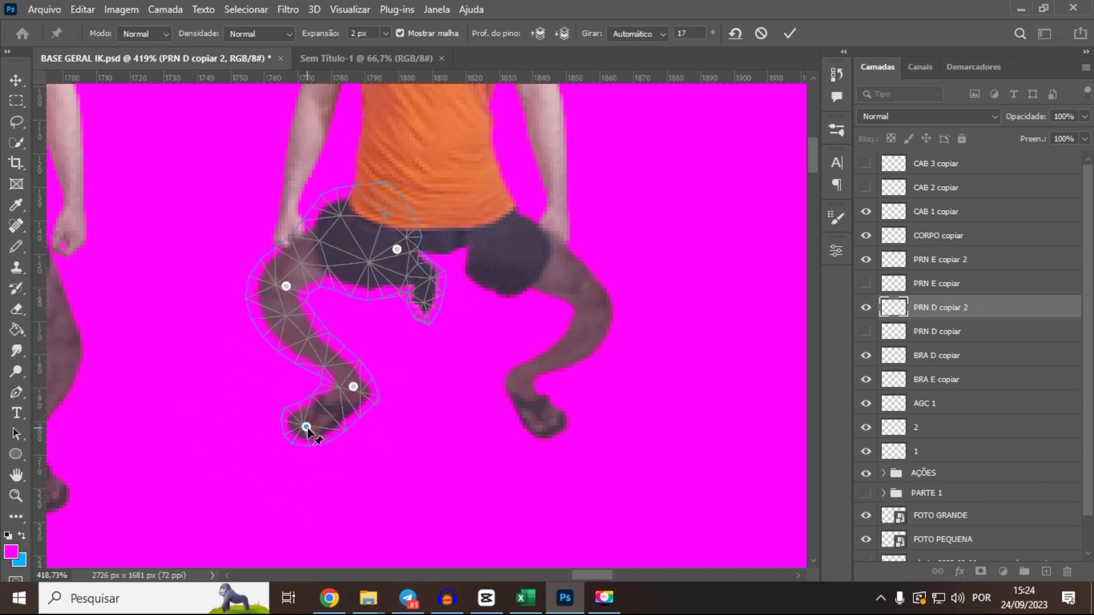
key("Return")
- Shift both crouched legs so their shorts fit beneath the shirt hem
left_click_drag(365, 237, 367, 261)
left_click_drag(529, 264, 527, 261)
left_click_drag(358, 289, 374, 285)
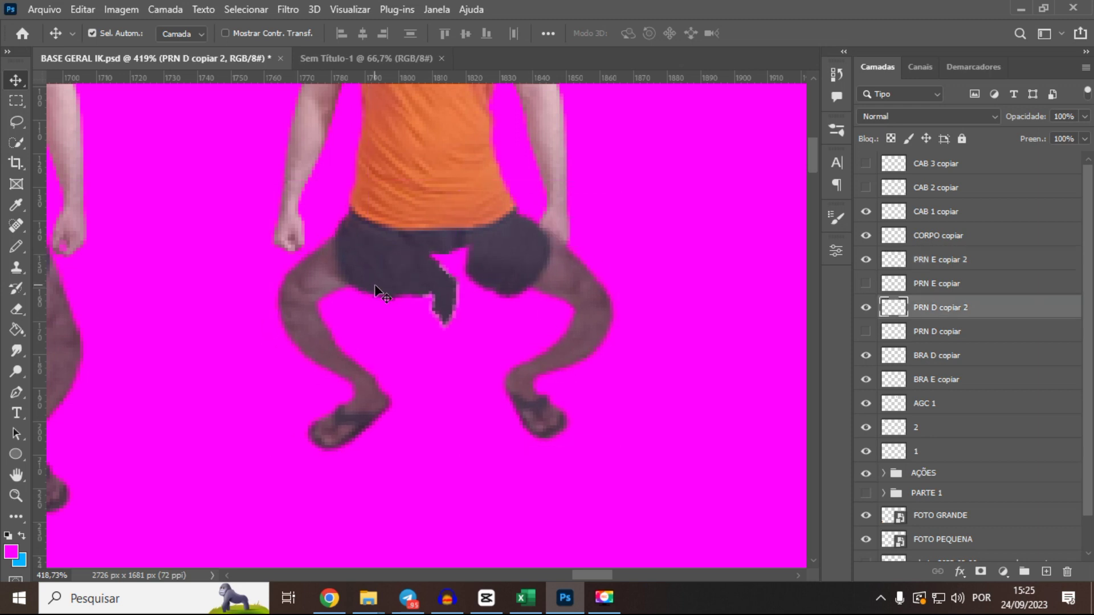
- Erase the stray flap of shorts hanging at the crotch of the PRN D copiar 2 layer
key("e")
mouse_move(411, 314)
left_mouse_down()
mouse_move(442, 299)
mouse_move(434, 341)
left_mouse_up()
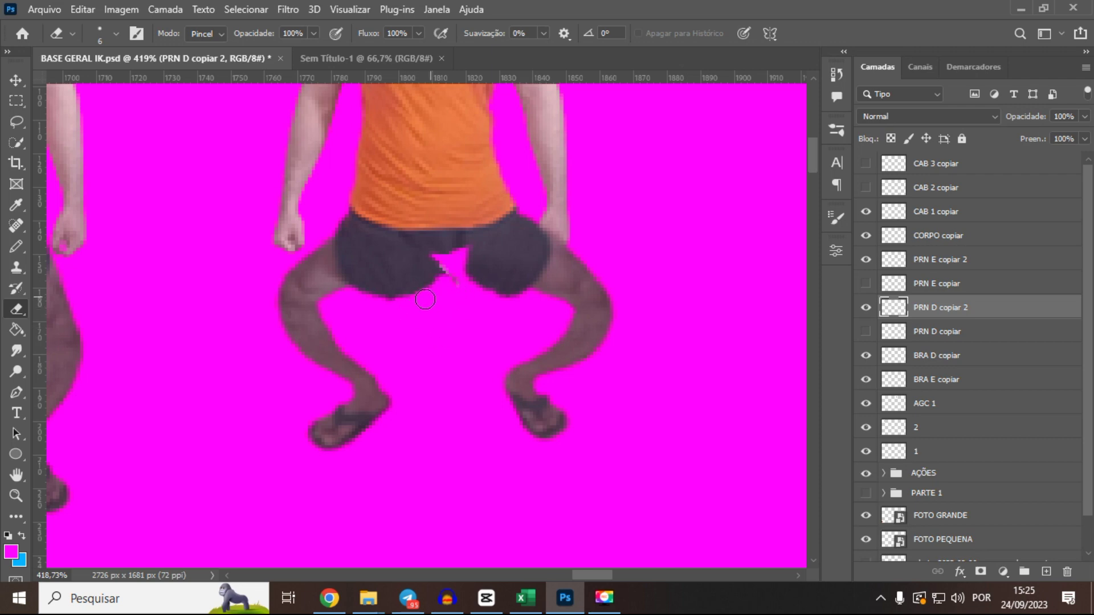
scroll(437, 265, "up", 1)
- Lasso the remaining crotch gap in the shorts, fill it and clear the selection
key("l")
left_click_drag(435, 261, 477, 254)
left_click_drag(427, 228, 432, 255)
key("shift+F5")
key("Return")
key("ctrl+d")
- Duplicate the crouched pose's body parts as one merged layer, place it above AGC 1 and name it AGC 2
scroll(425, 320, "down", 5)
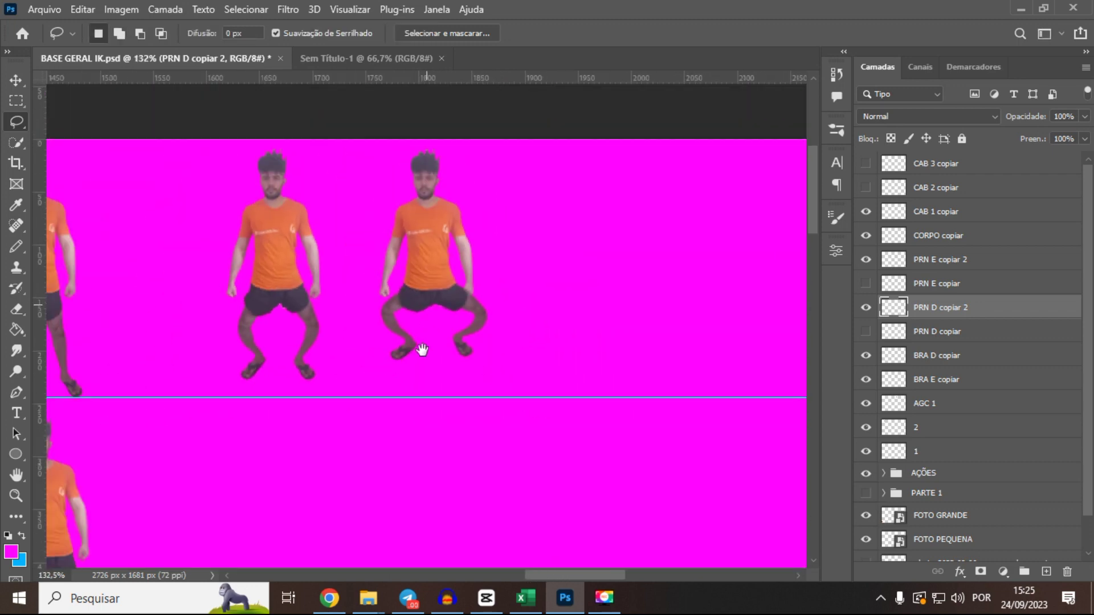
left_click_drag(427, 305, 418, 365)
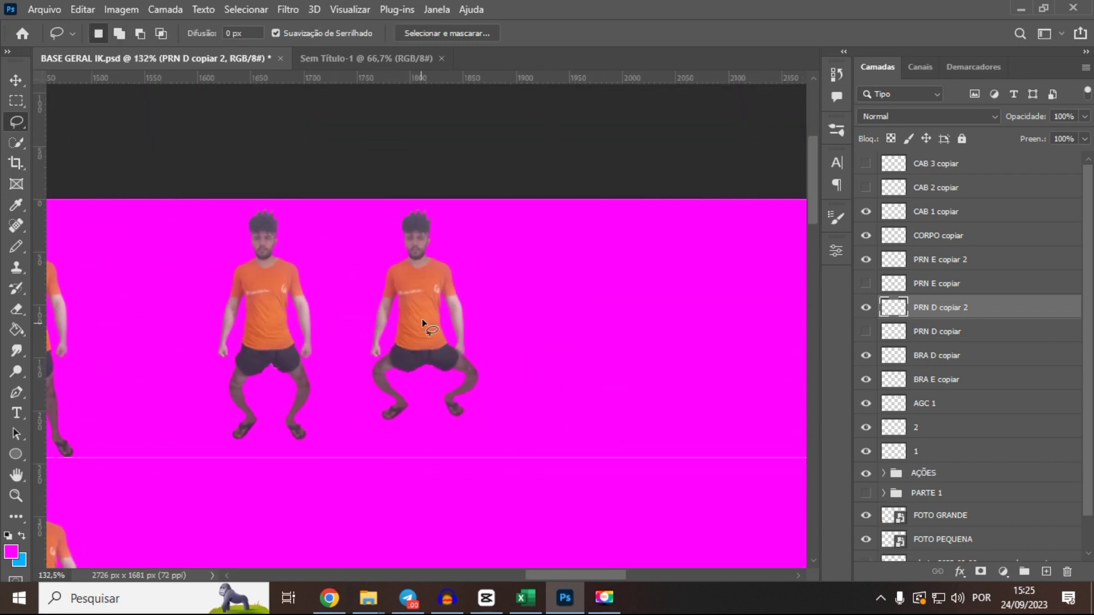
left_click(945, 167)
key("ctrl+j")
left_click_drag(957, 167, 942, 401)
double_click(953, 404)
type("a")
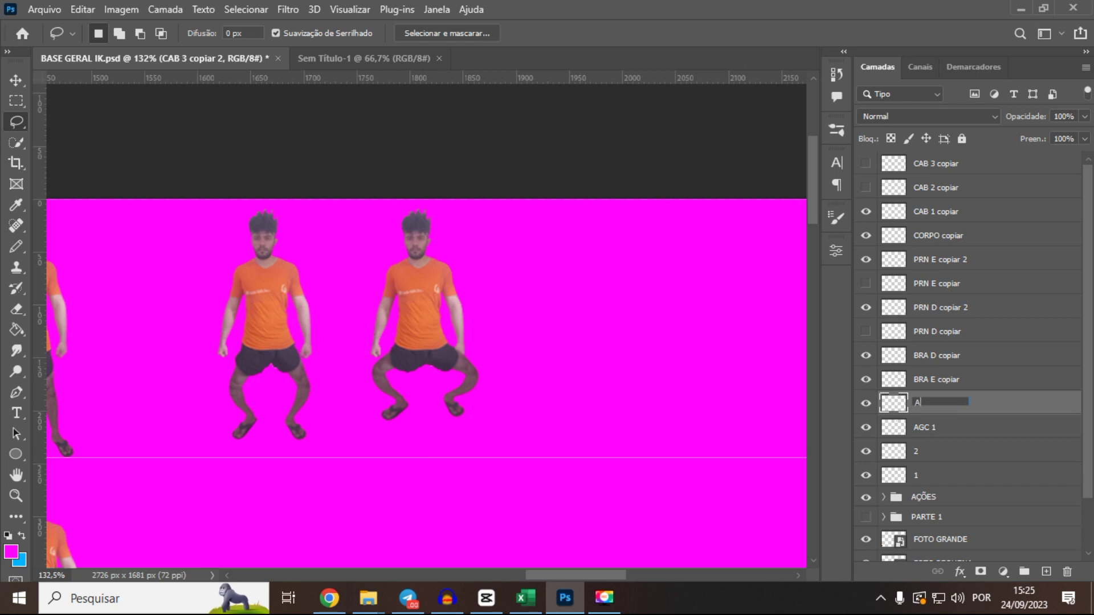
key("Return")
- Move the body-part layers from BRA E copiar to CAB 3 copiar right and slightly down from the AGC 2 pose
left_click(966, 383)
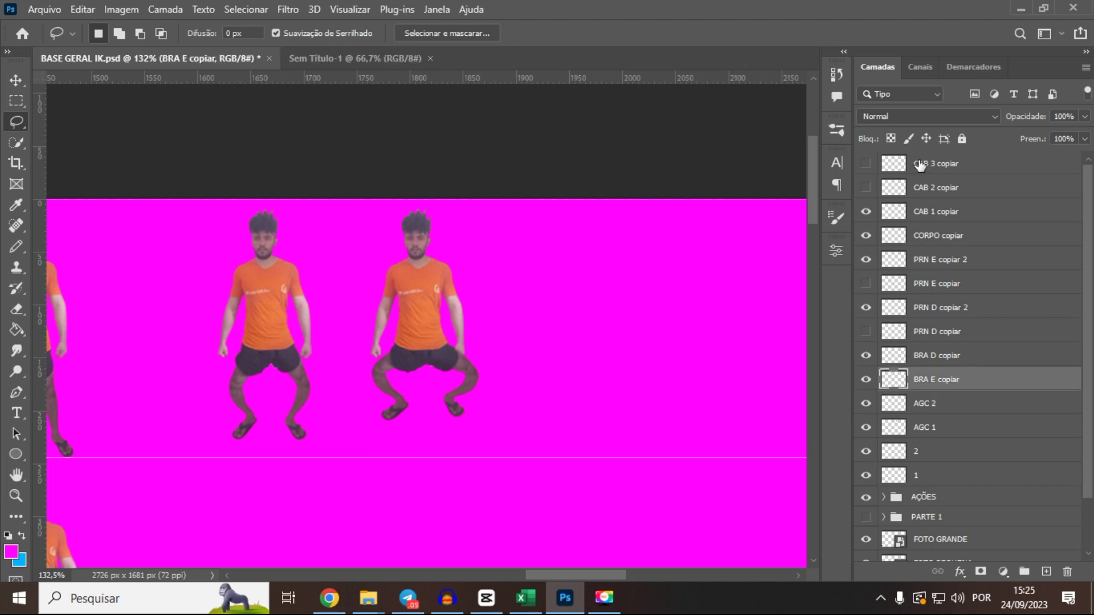
left_click(926, 164, "shift")
key("ctrl+t")
left_click_drag(411, 303, 613, 319)
key("Return")
- Rotate the PRN E copiar 2 leg outward so the thigh is nearly horizontal and reposition it beneath the shirt
left_click_drag(613, 319, 495, 272)
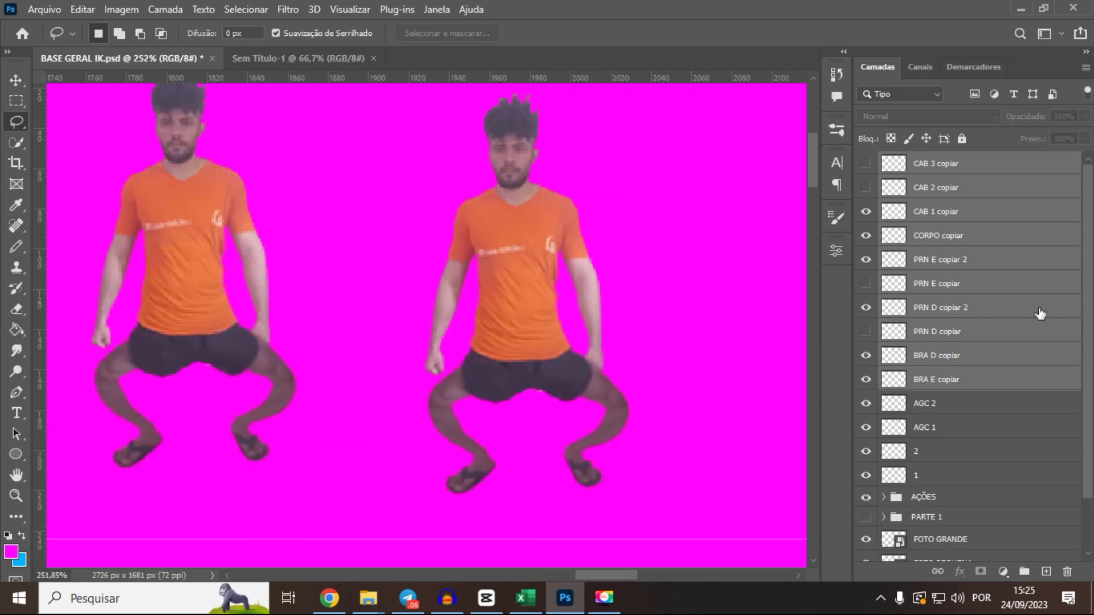
left_click(1040, 313)
key("v")
left_click(562, 384)
key("ctrl+t")
left_click_drag(575, 490, 580, 451)
left_click_drag(532, 397, 565, 323)
key("ctrl+z")
key("Return")
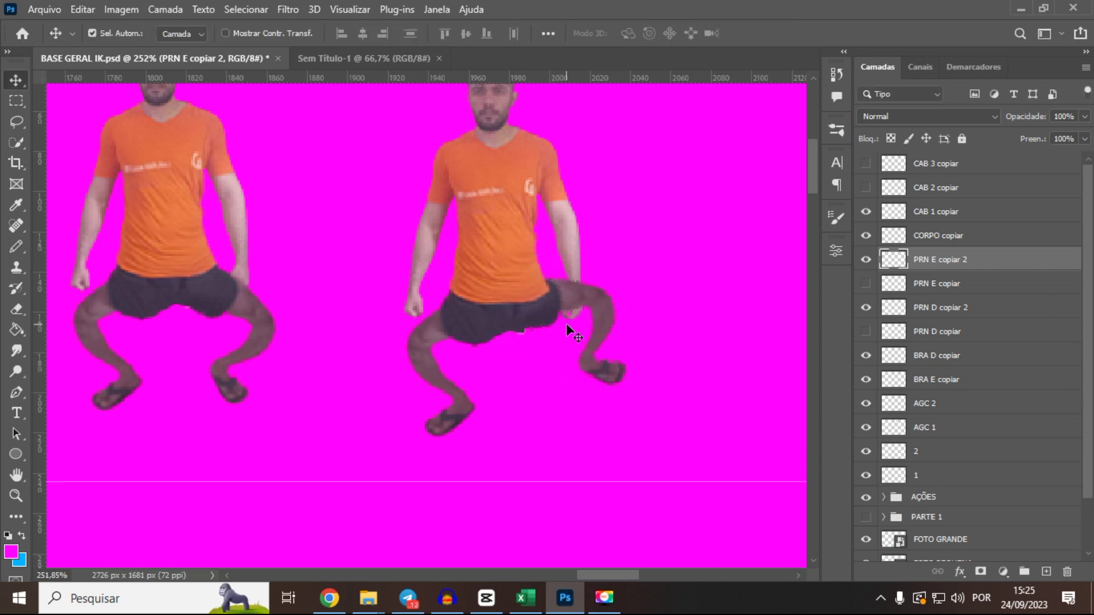
- Rotate the PRN D copiar 2 leg outward about 33° and reposition it beneath the shirt opposite the other leg
left_click(470, 330)
key("ctrl+t")
left_click_drag(478, 461, 411, 430)
left_click_drag(488, 363, 453, 335)
left_click_drag(335, 463, 374, 459)
left_click_drag(411, 363, 422, 363)
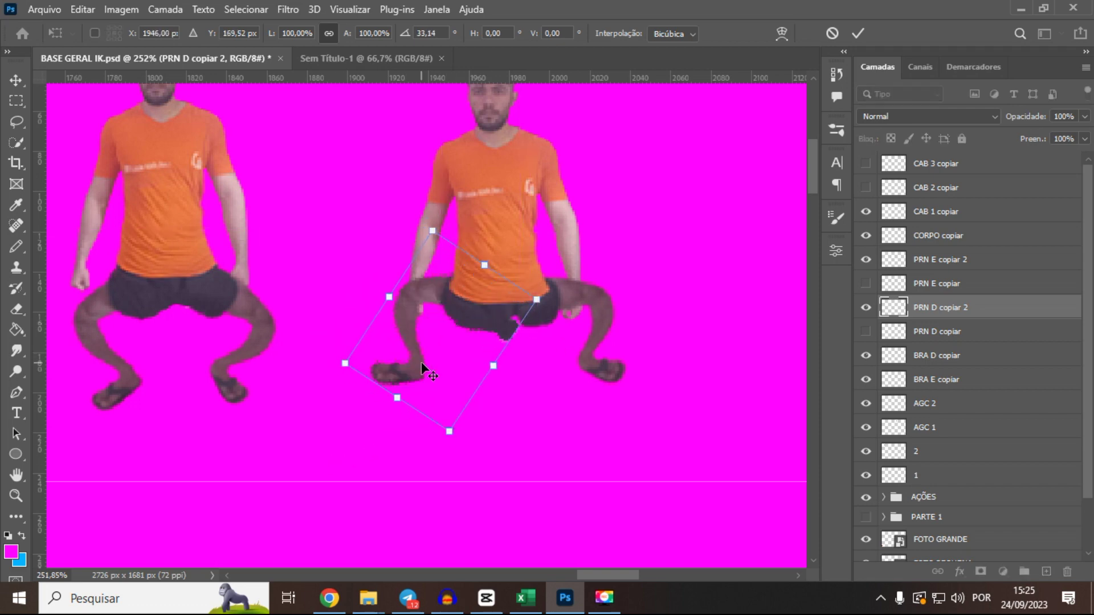
key("Return")
left_click(69, 8)
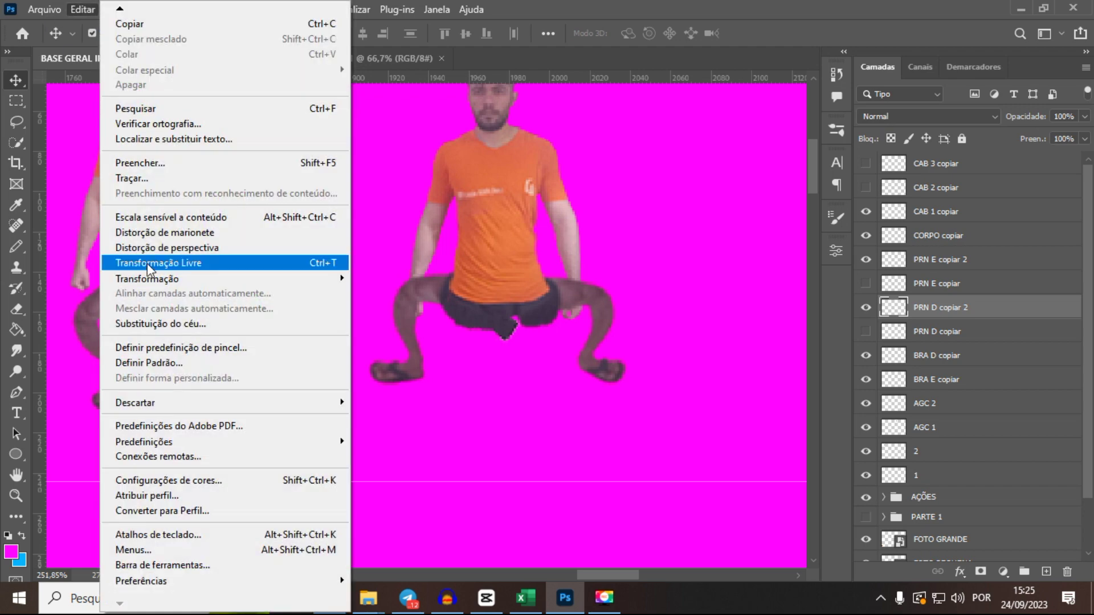
left_click(149, 233)
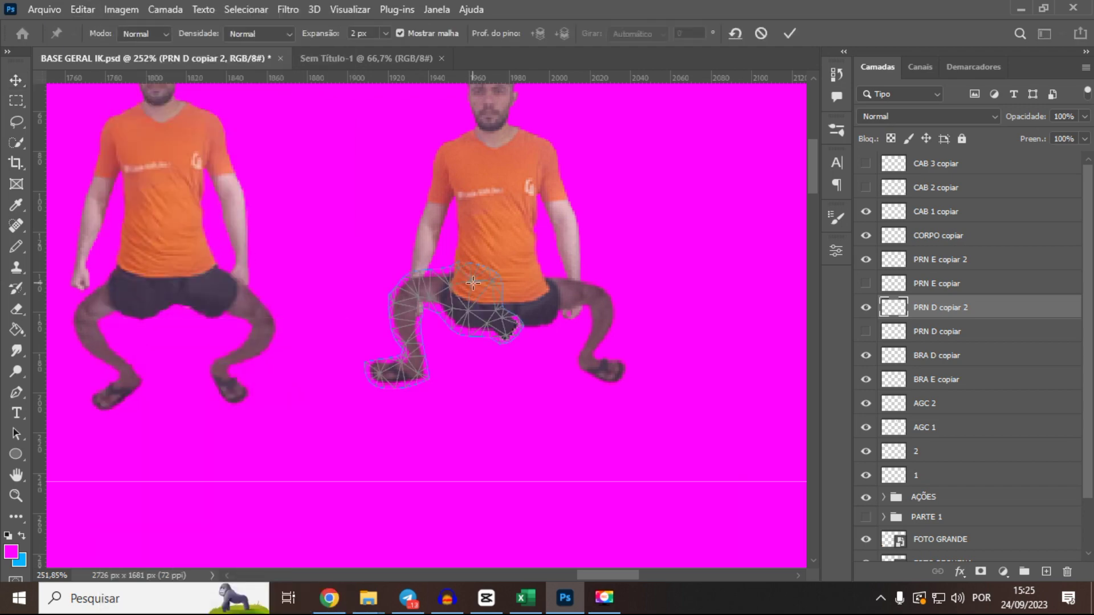
key("Return")
- Puppet-warp the CORPO copiar torso with pins at the shoulders, collar and waist, pulling the shirt hem and waistband upward
left_click(449, 233)
left_click(82, 10)
left_click(149, 232)
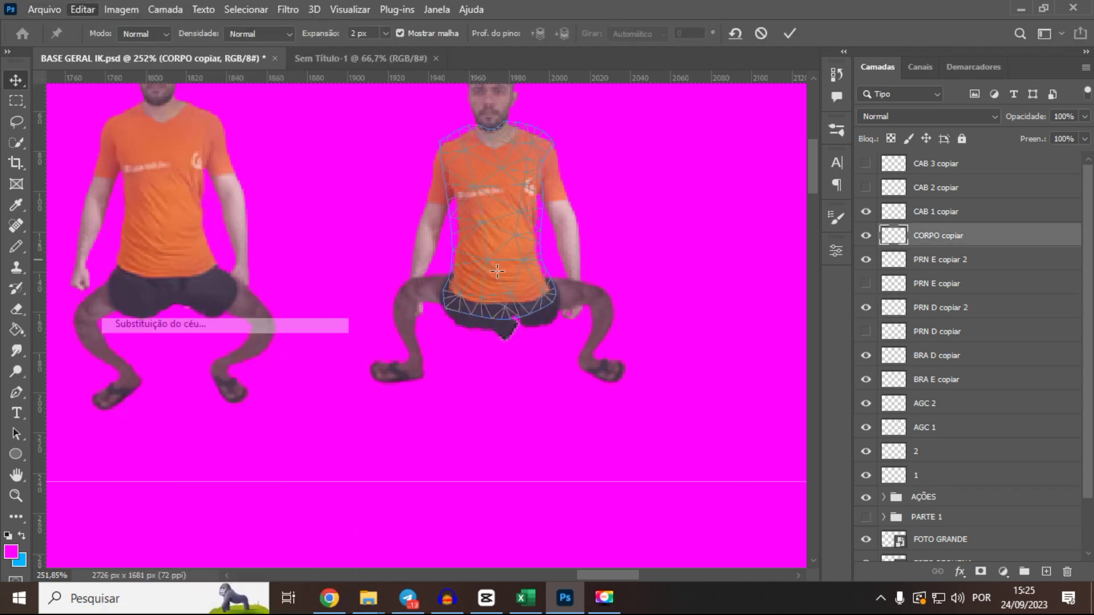
scroll(497, 272, "up", 3)
left_click(401, 166)
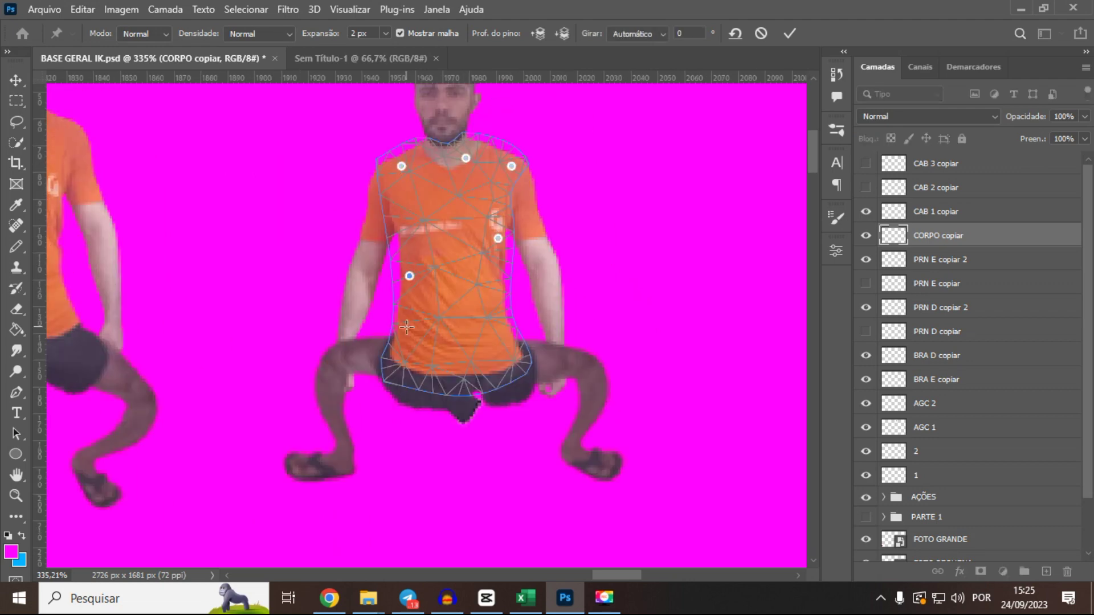
left_click_drag(388, 363, 388, 346)
left_click_drag(520, 358, 519, 342)
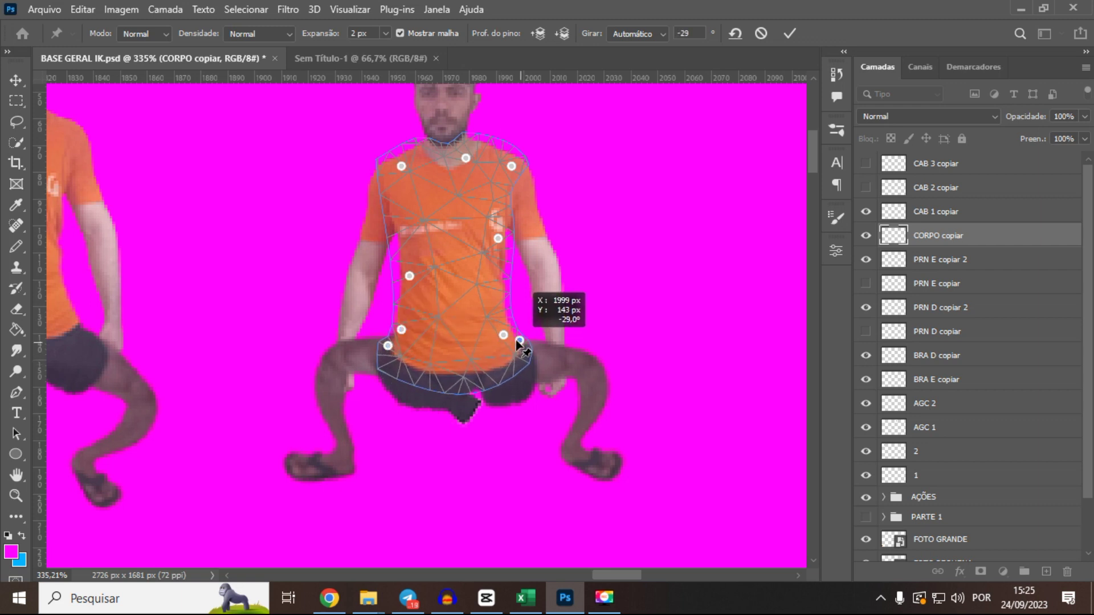
left_click_drag(456, 365, 455, 354)
key("Return")
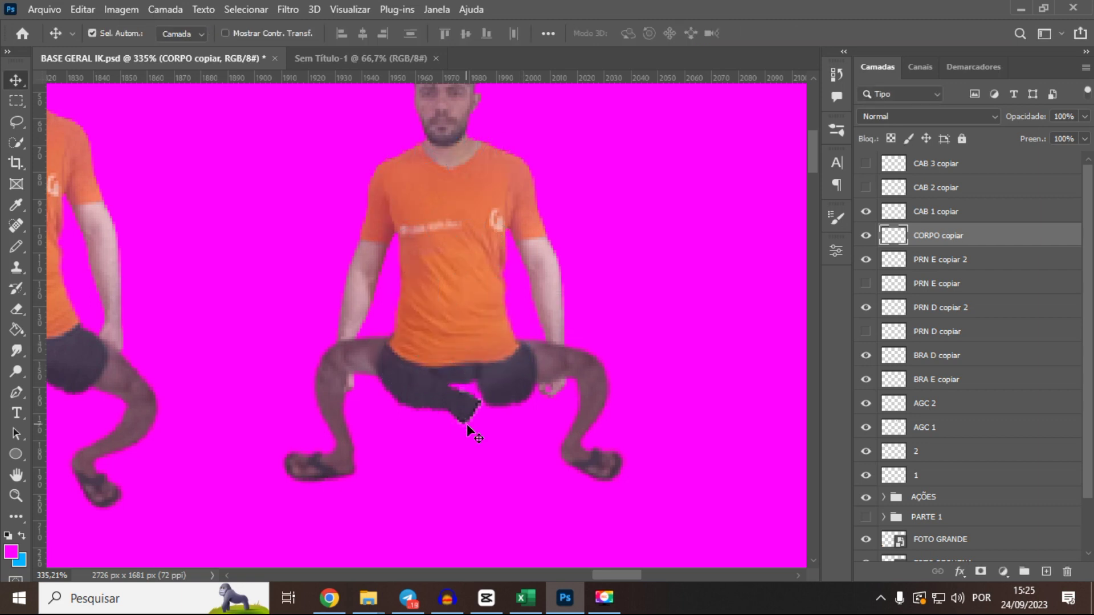
- Erase the stray shorts end on PRN D copiar 2 and fill the crotch gap through a freehand selection
left_click(466, 424)
key("e")
mouse_move(454, 420)
left_mouse_down()
mouse_move(486, 417)
mouse_move(457, 417)
left_mouse_up()
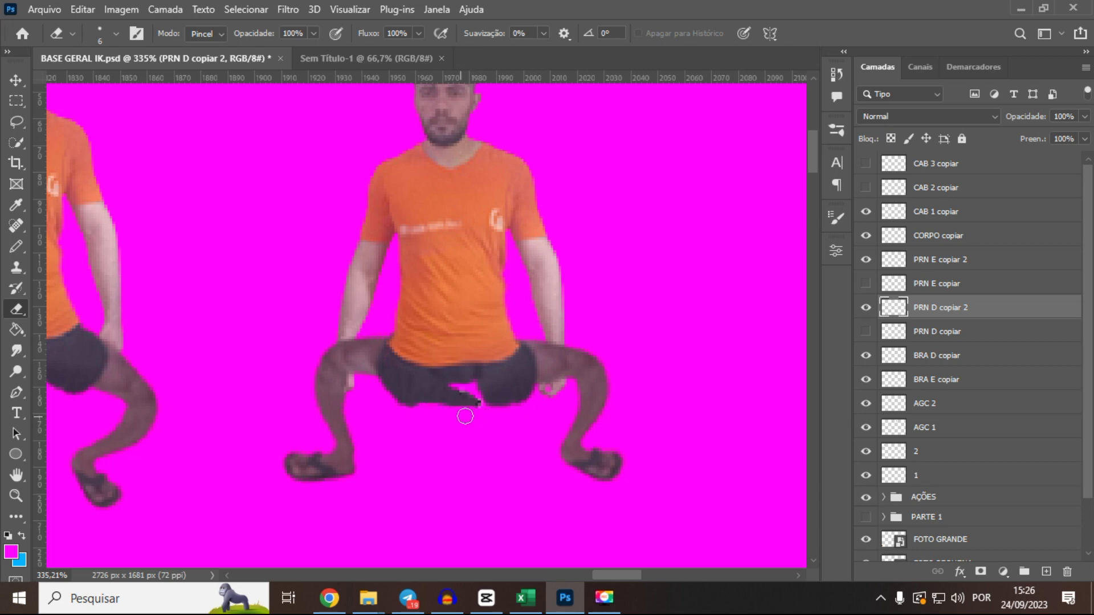
key("l")
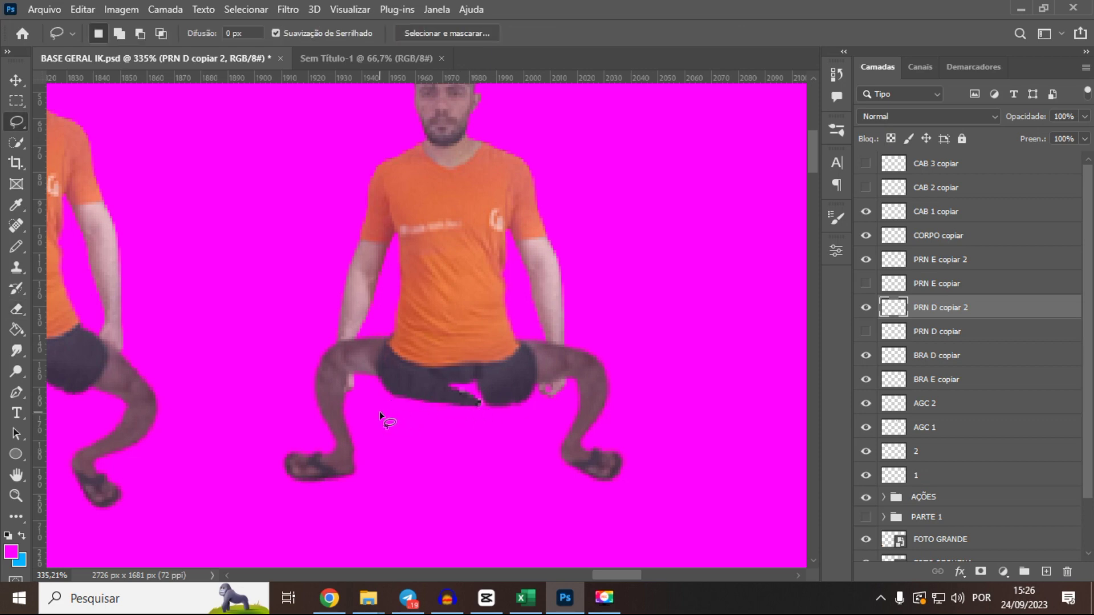
scroll(395, 399, "up", 2)
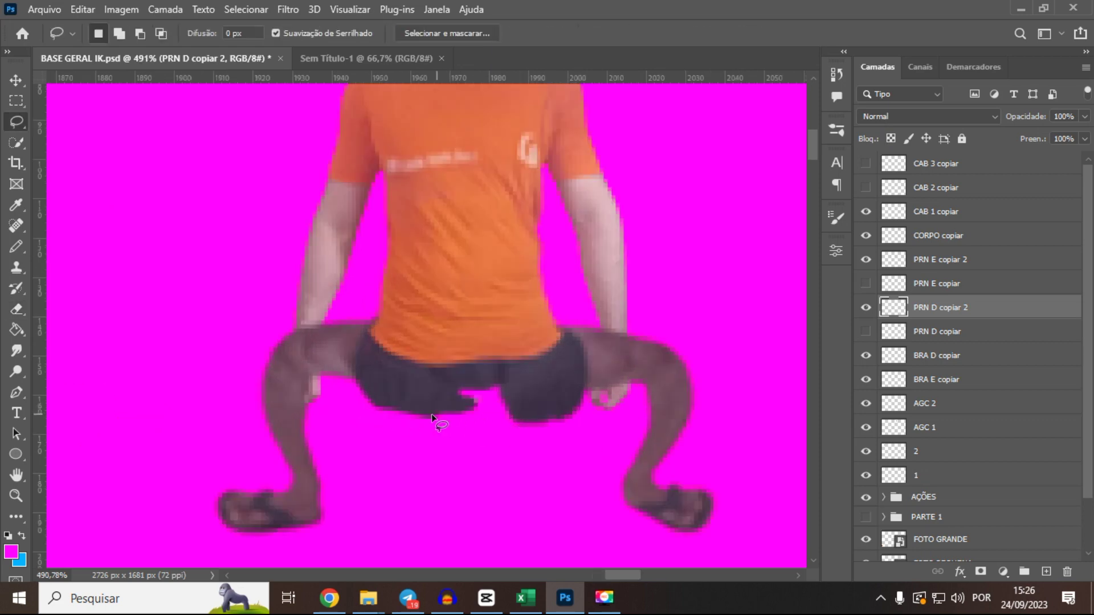
left_click_drag(450, 383, 433, 414)
key("shift+F5")
key("Return")
key("ctrl+d")
- Clean up the shorts' lower edge on PRN E copiar 2 by filling a freehand selection along the hem
key("e")
left_click(514, 418, "ctrl")
scroll(487, 457, "down", 4)
key("l")
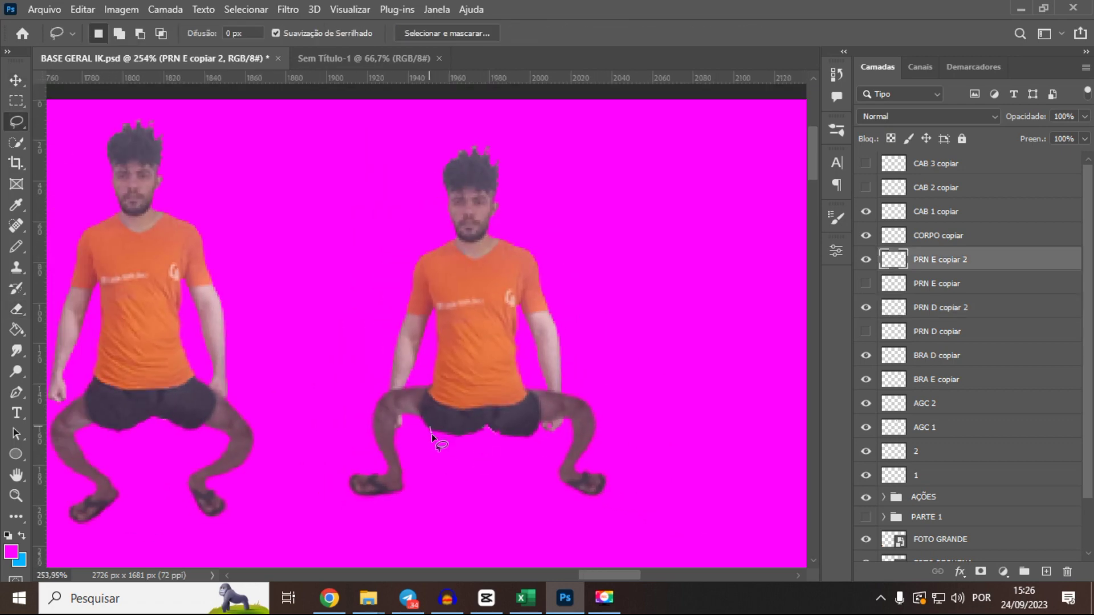
left_click_drag(456, 436, 431, 428)
key("shift+F5")
left_click(752, 257)
key("ctrl+d")
scroll(453, 470, "down", 2)
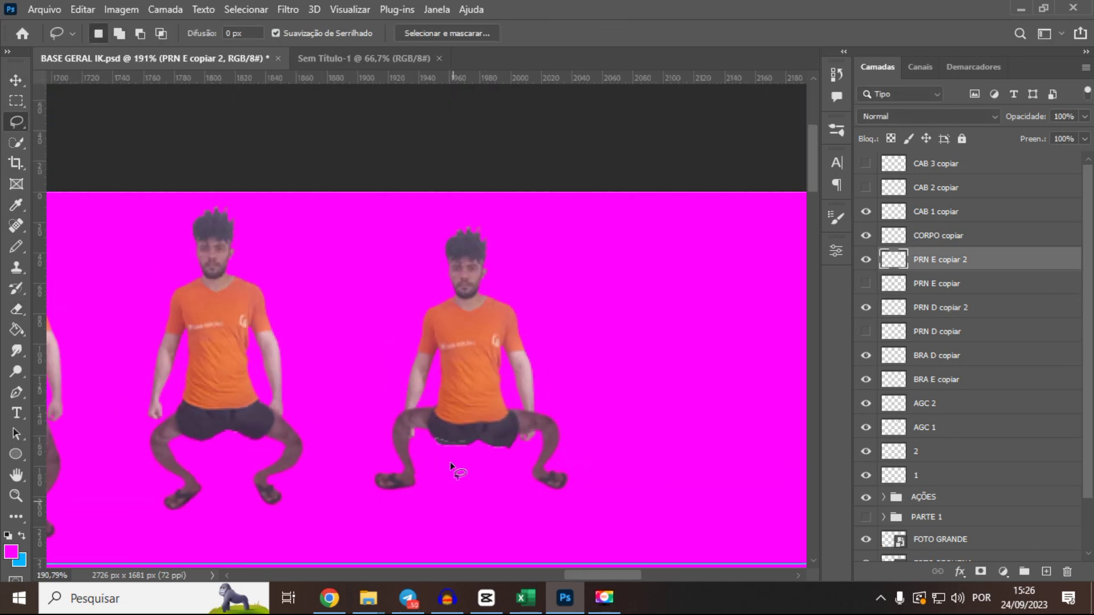
scroll(453, 447, "up", 7)
key("e")
scroll(506, 392, "down", 5)
- Duplicate the body-part layers, merge the copies, place the merged layer above AGC 2 and name it AGC 3
left_click(940, 167)
left_click(942, 381, "shift")
key("ctrl+j")
key("ctrl+e")
left_click_drag(943, 165, 944, 415)
double_click(940, 403)
type("AGC 3")
left_click_drag(547, 361, 551, 365)
key("Return")
- Rotate the PRN E copiar 2 leg about 29° outward, raising its foot
scroll(684, 368, "up", 2)
left_click(569, 427, "ctrl")
key("ctrl+t")
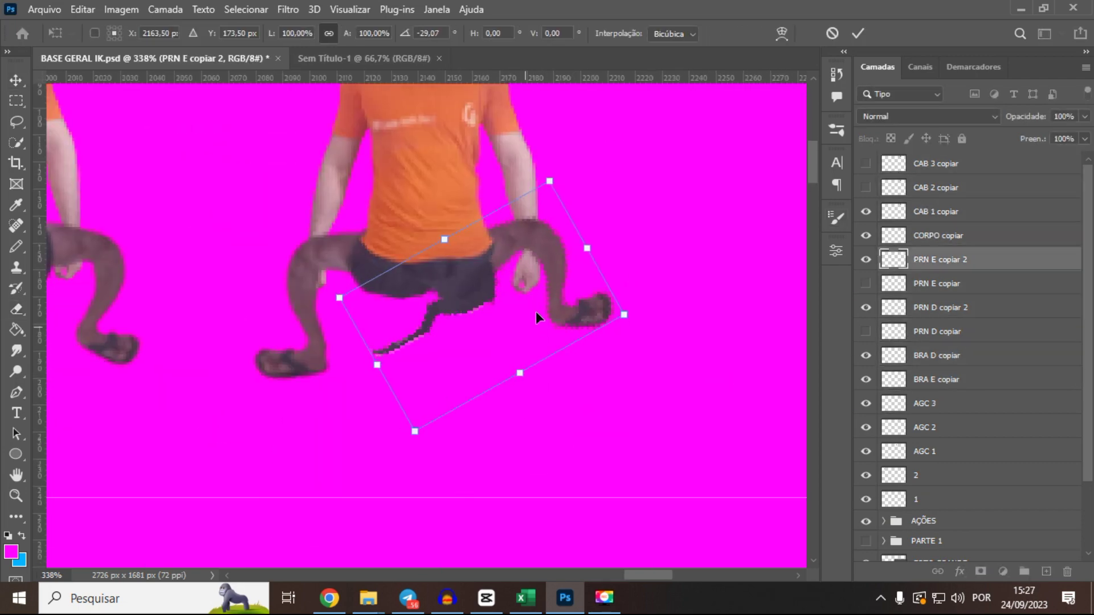
key("Return")
- Rotate the PRN D copiar 2 leg upward and outward, and reposition both legs higher beside the shirt
left_click(299, 282, "ctrl")
left_click_drag(395, 339, 502, 274)
key("Return")
scroll(346, 274, "down", 4)
scroll(630, 274, "down", 2)
scroll(494, 280, "up", 7)
left_click_drag(486, 371, 498, 354)
left_click_drag(499, 355, 515, 353)
left_click_drag(287, 370, 275, 370)
- Erase the stray strips of shorts hanging below the waistband on the PRN D copiar 2 and PRN E copiar 2 legs
key("e")
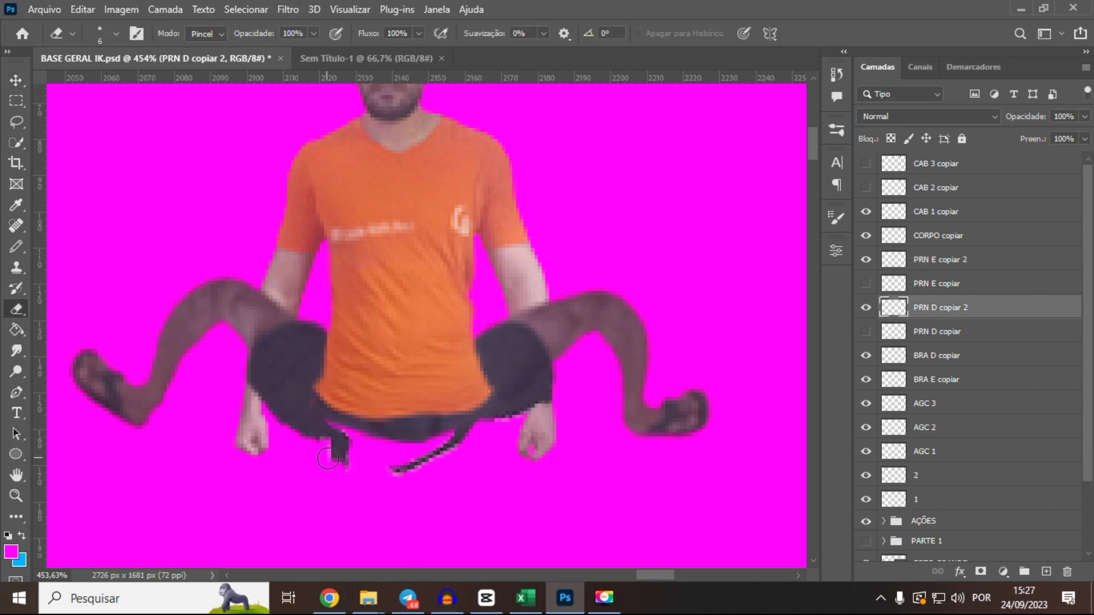
left_click_drag(336, 450, 364, 458)
key("v")
left_click(455, 431)
key("e")
- Reorder the BRA E copiar and BRA D copiar arm layers above PRN E copiar 2 and below CORPO copiar
key("v")
left_click(436, 337)
left_click_drag(940, 381, 950, 320)
left_click_drag(957, 304, 957, 251)
scroll(526, 390, "down", 8)
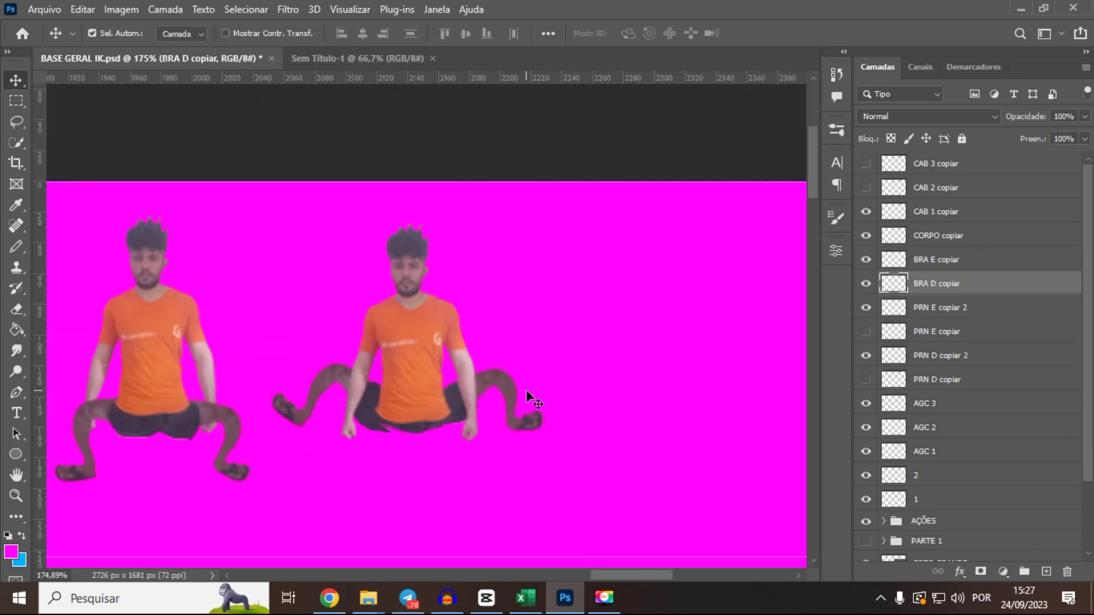
- Puppet-warp the PRN E copiar 2 leg with a pin at the thigh, pulling the lower leg slightly inward
scroll(511, 397, "up", 8)
left_click(561, 347)
left_click(82, 10)
left_click(125, 302)
left_click(498, 405)
left_click_drag(603, 409, 581, 410)
key("Return")
- Puppet-warp the PRN D copiar 2 leg with pins at the hip, knee and ankle, bringing the lower leg to vertical
left_click(336, 345)
left_click(82, 10)
left_click(136, 323)
left_click(412, 395)
left_click_drag(297, 402, 322, 423)
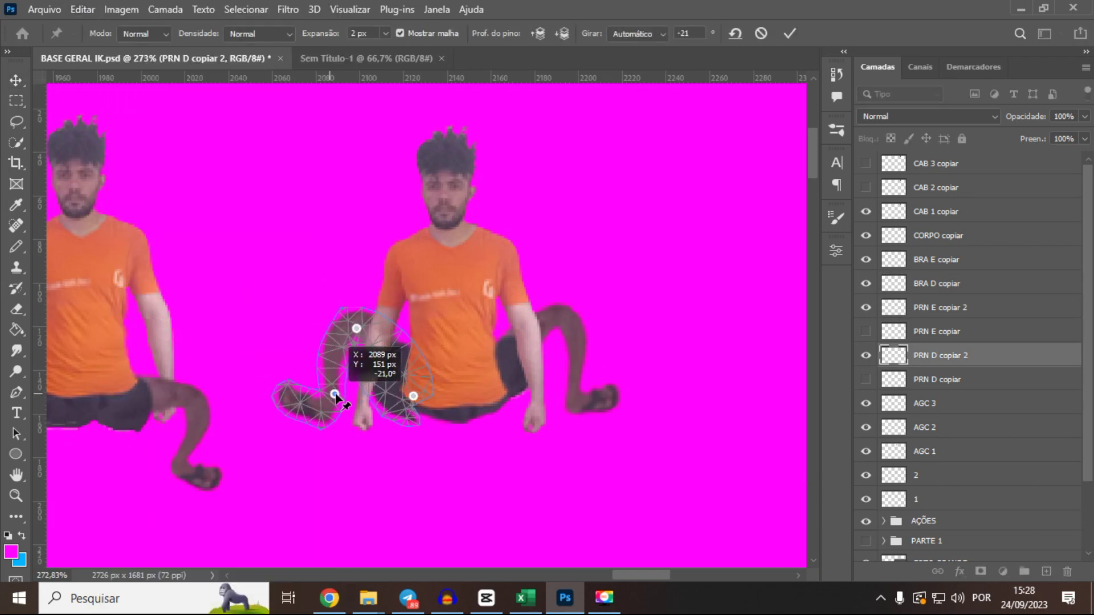
key("Return")
- Puppet-warp the PRN E copiar 2 leg with pins at the hip, knee and ankle, lowering the foot slightly
left_click(569, 345)
left_click(83, 10)
left_click(137, 323)
left_click(495, 376)
left_click(568, 319)
left_click(579, 405)
left_click_drag(604, 402, 610, 414)
key("Return")
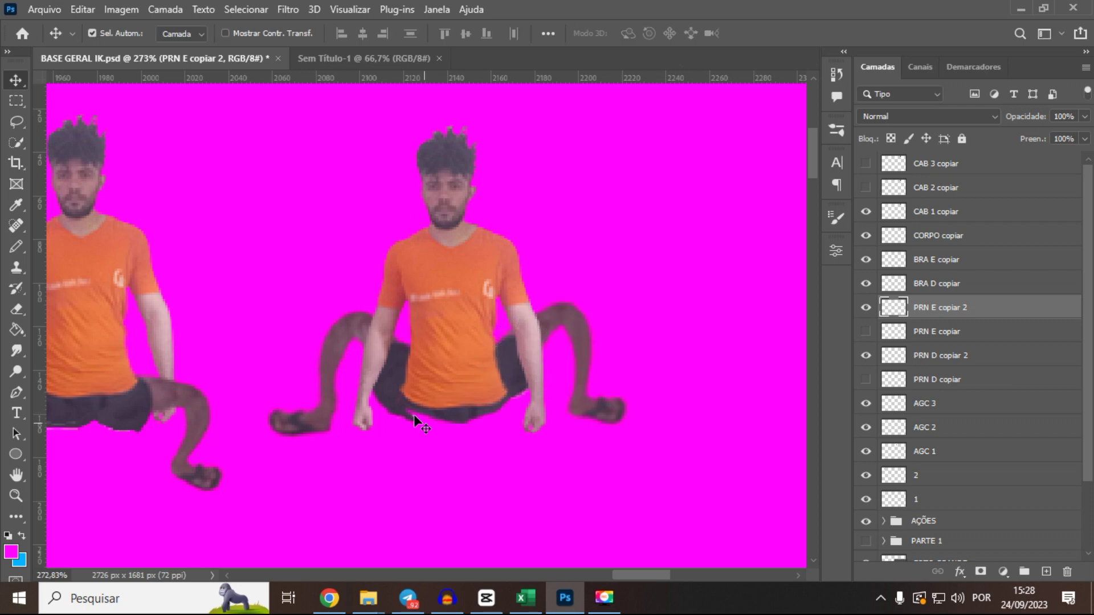
- Smooth the shorts' lower edge on PRN D copiar 2 by filling freehand selections at the corner and along the hem
left_click(461, 413)
key("e")
left_click(401, 410, "ctrl")
key("l")
mouse_move(415, 430)
left_mouse_down()
mouse_move(389, 422)
mouse_move(504, 409)
mouse_move(390, 408)
left_mouse_up()
left_click(388, 419)
key("Return")
key("shift+BackSpace")
key("Return")
key("Return")
scroll(386, 360, "up", 3)
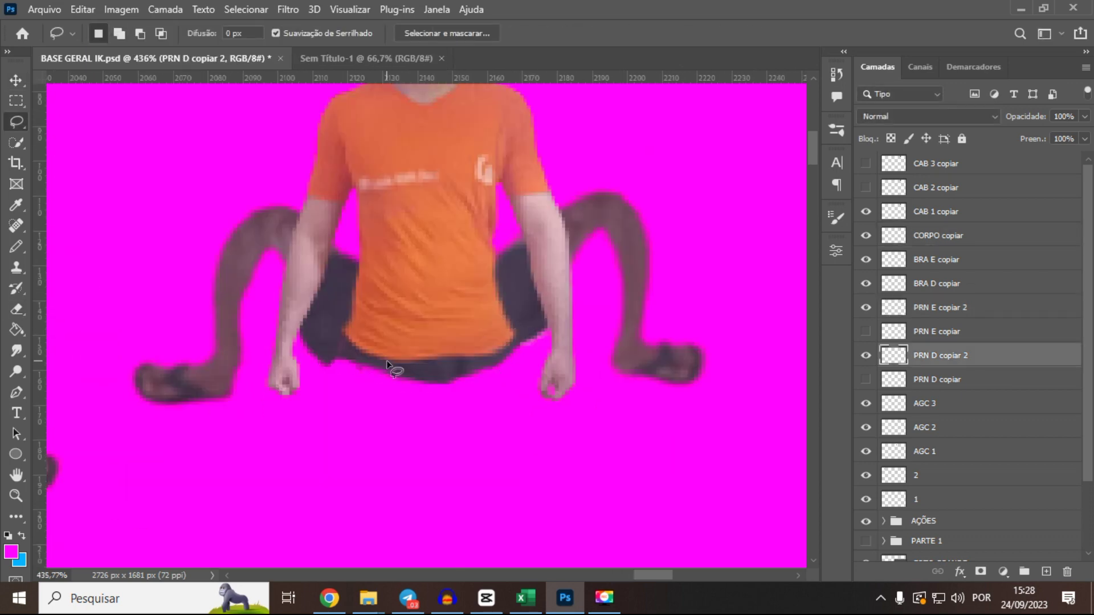
left_click_drag(518, 349, 328, 364)
key("ctrl+d")
scroll(404, 407, "down", 5)
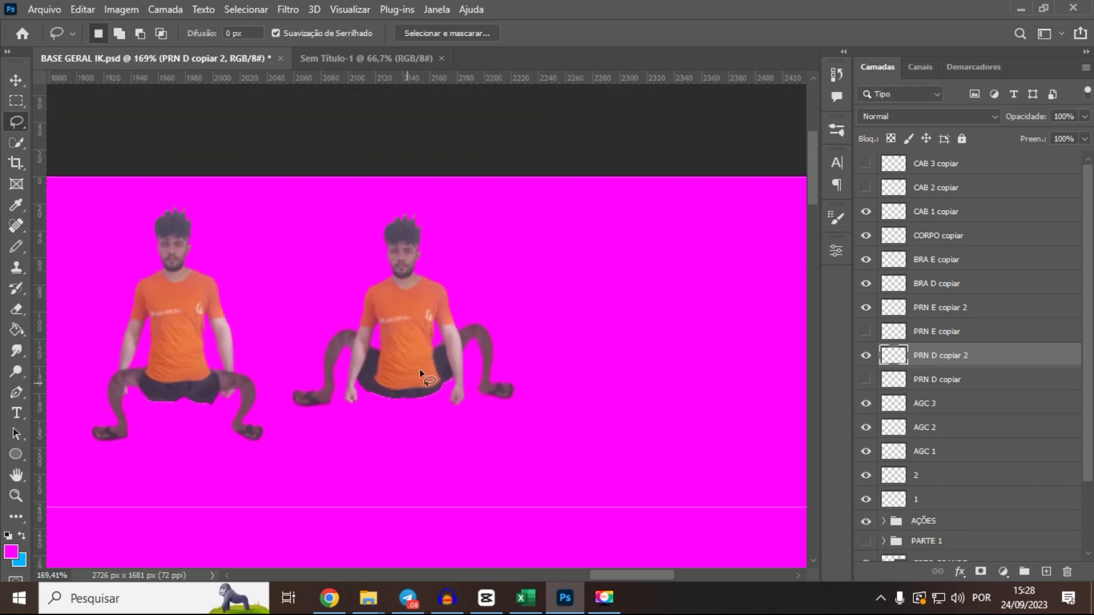
- Puppet-warp the CORPO copiar torso with pins across the chest, sides and hem, pulling the shirt hem upward
left_click(398, 319, "ctrl")
left_click(83, 9)
left_click(228, 323)
scroll(397, 310, "up", 3)
left_click(451, 296)
left_click(392, 290)
left_click(452, 372)
left_click(364, 359)
left_click(344, 362)
left_click(333, 439)
left_click_drag(472, 424, 476, 406)
left_click(393, 421)
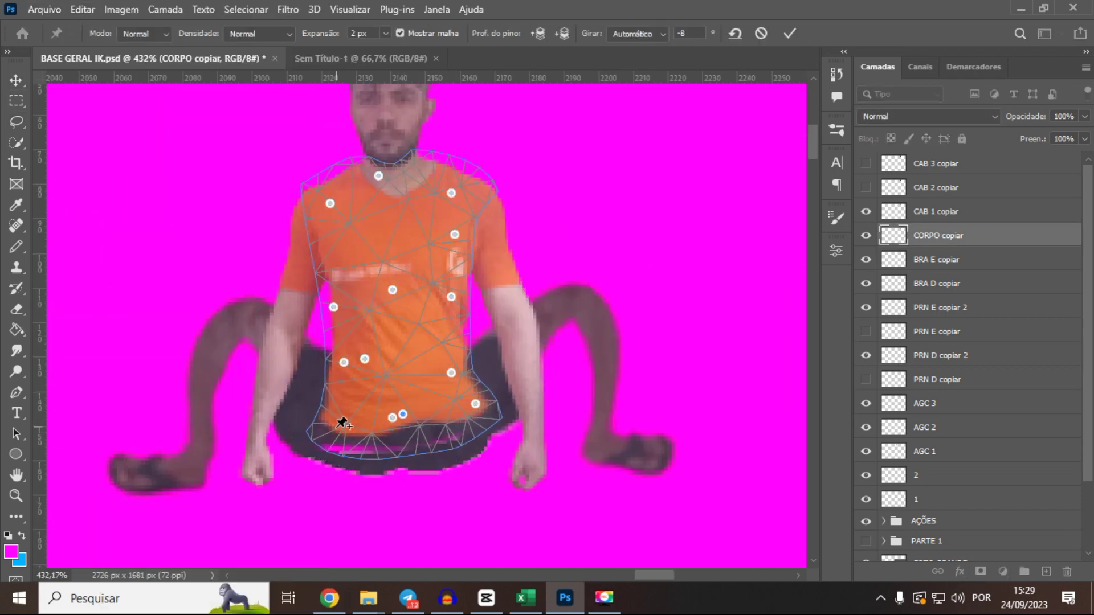
key("Return")
- Place the merged copy of the pose above AGC 3 and name it AGC 4
scroll(369, 428, "down", 6)
left_click_drag(940, 164, 956, 393)
double_click(957, 403)
type("AGC 4")
key("Return")
- Move the body-part layers from PRN D copiar to CAB 3 copiar to the free area right of the AGC 4 pose
left_click(938, 379)
left_click(937, 164, "shift")
key("ctrl+t")
left_click_drag(350, 408, 627, 418)
key("Return")
left_click_drag(751, 430, 366, 432)
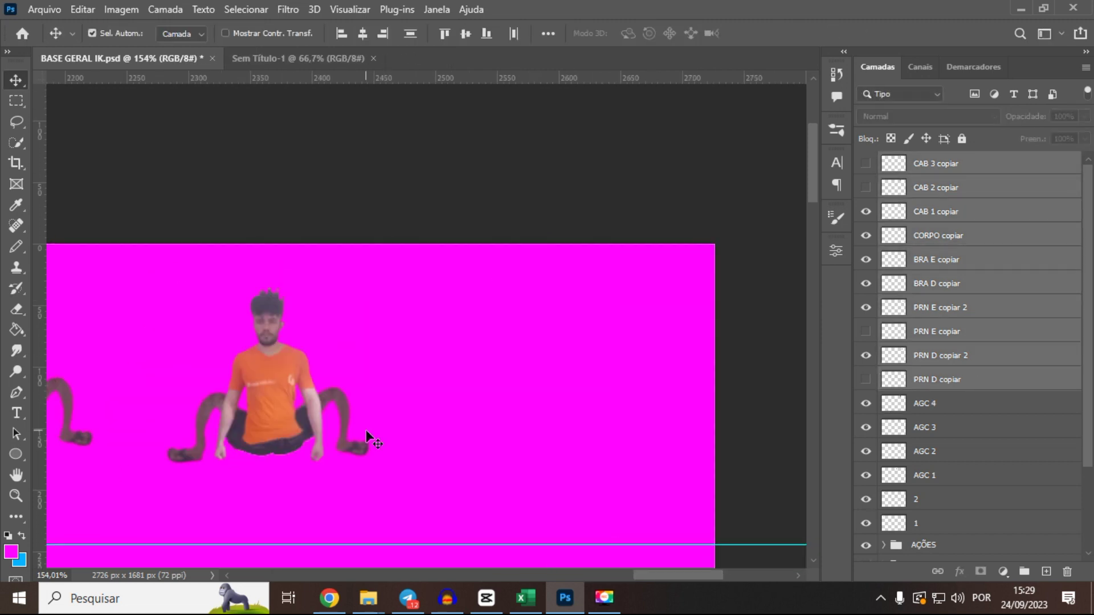
- Hide the bent PRN E copiar 2 leg and show the straight PRN E copiar leg in its place
left_click(976, 352)
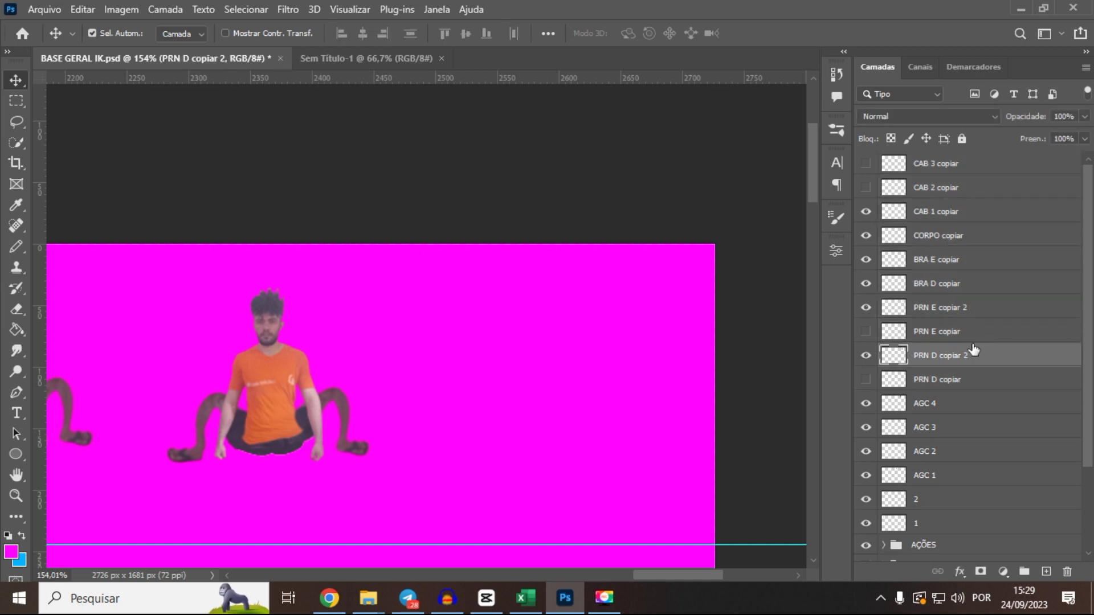
left_click(341, 406)
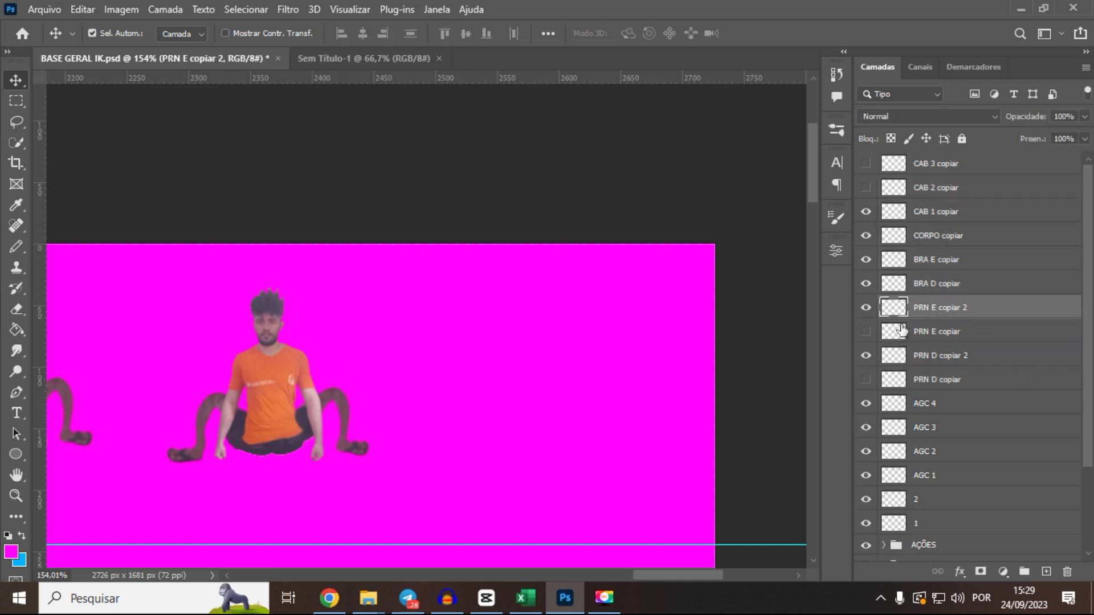
left_click(866, 308)
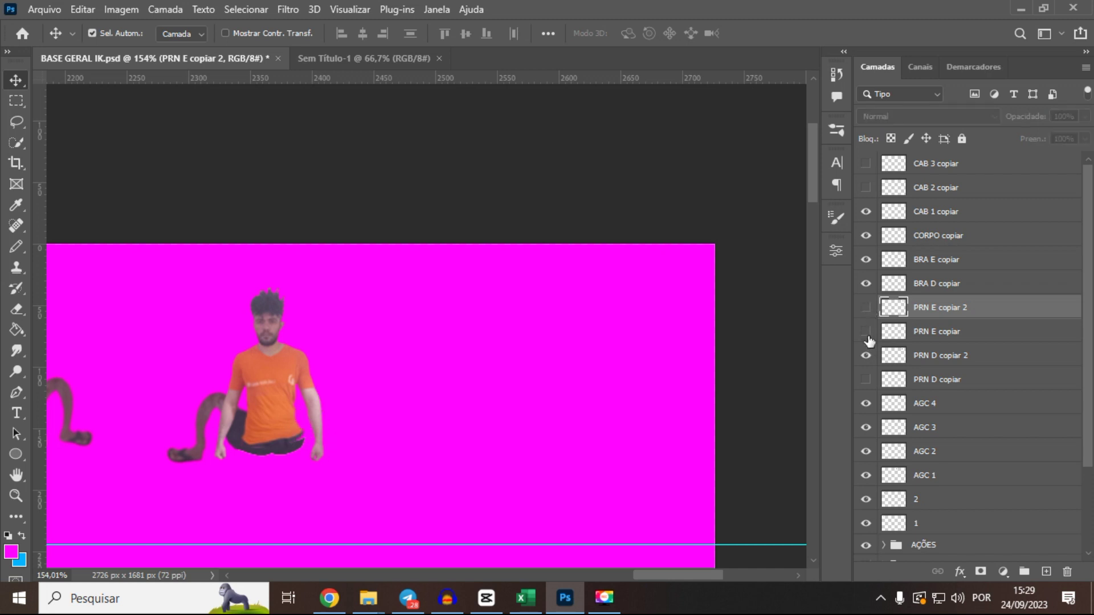
left_click(867, 333)
left_click(930, 330)
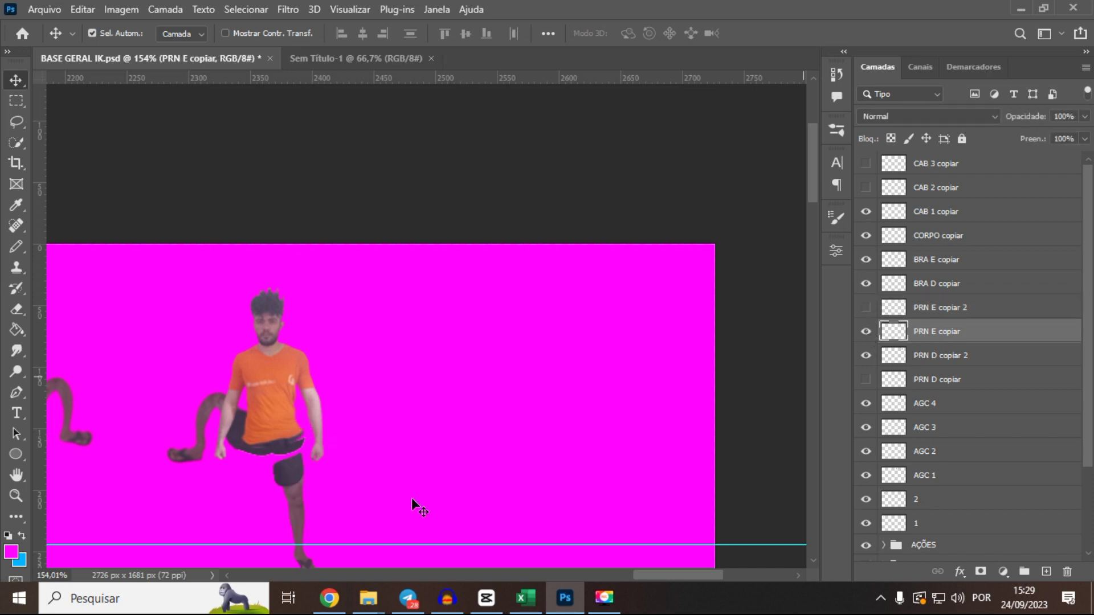
- Rotate the straight PRN E copiar leg outward and reposition it at the hip beneath the shirt
key("ctrl+t")
key("space")
left_click_drag(355, 421, 360, 362)
left_click_drag(306, 446, 320, 421)
left_click_drag(311, 533, 398, 508)
left_click_drag(338, 470, 366, 444)
key("Return")
- Select the layers from CAB 3 copiar to PRN D copiar, show PRN E copiar 2 and hide PRN E copiar
left_click(955, 165)
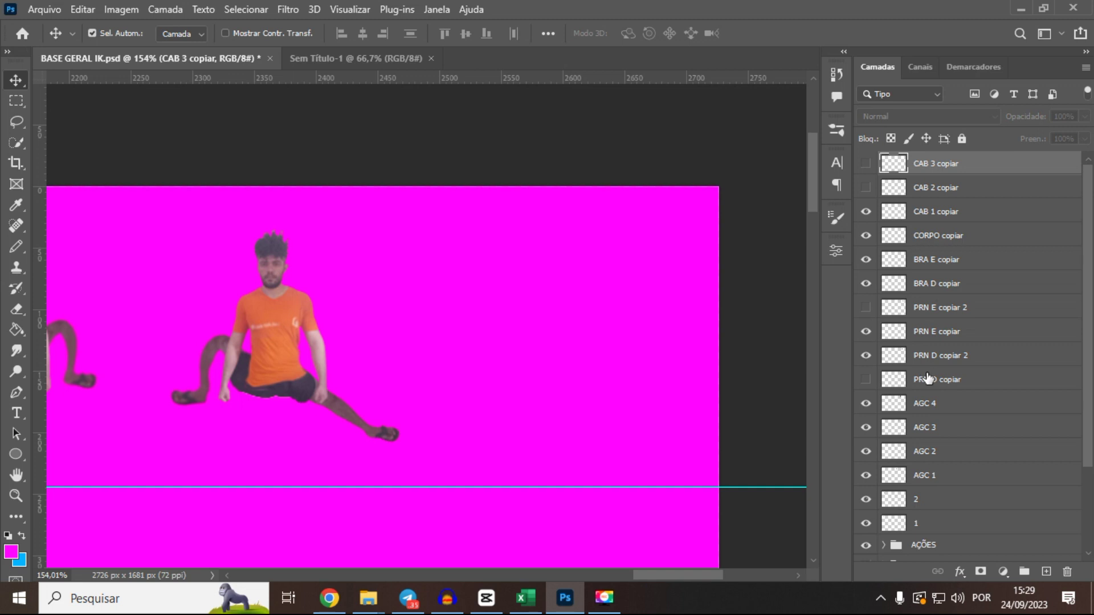
left_click(929, 379, "shift")
left_click(865, 307)
left_click(865, 331)
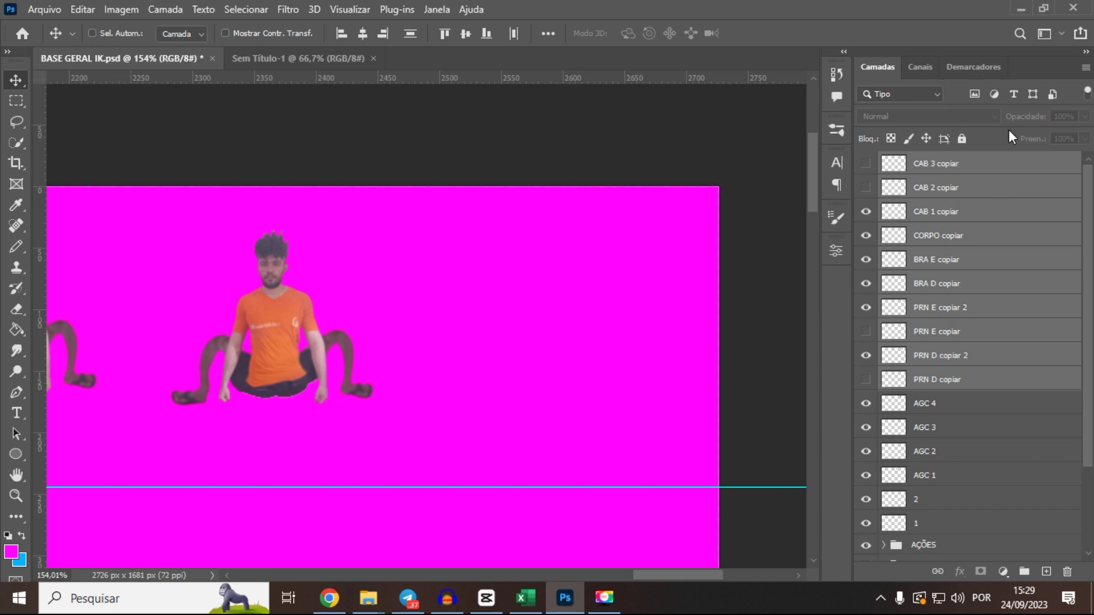
- Group a copy of the selected body-part layers, place the group below AGC 1 and name it AGC
key("ctrl+g")
left_click_drag(998, 159, 946, 500)
double_click(945, 497)
type("AGC")
key("Return")
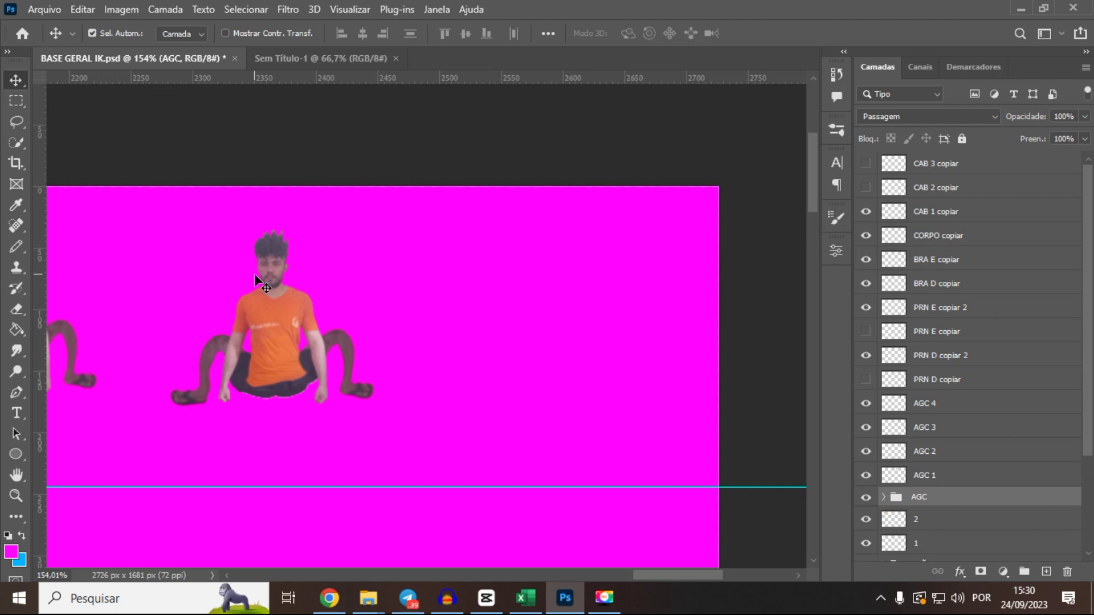
- Check the AGC group's backup copy against the working pose by toggling its visibility and inspecting the head closely
left_click_drag(254, 274, 507, 310)
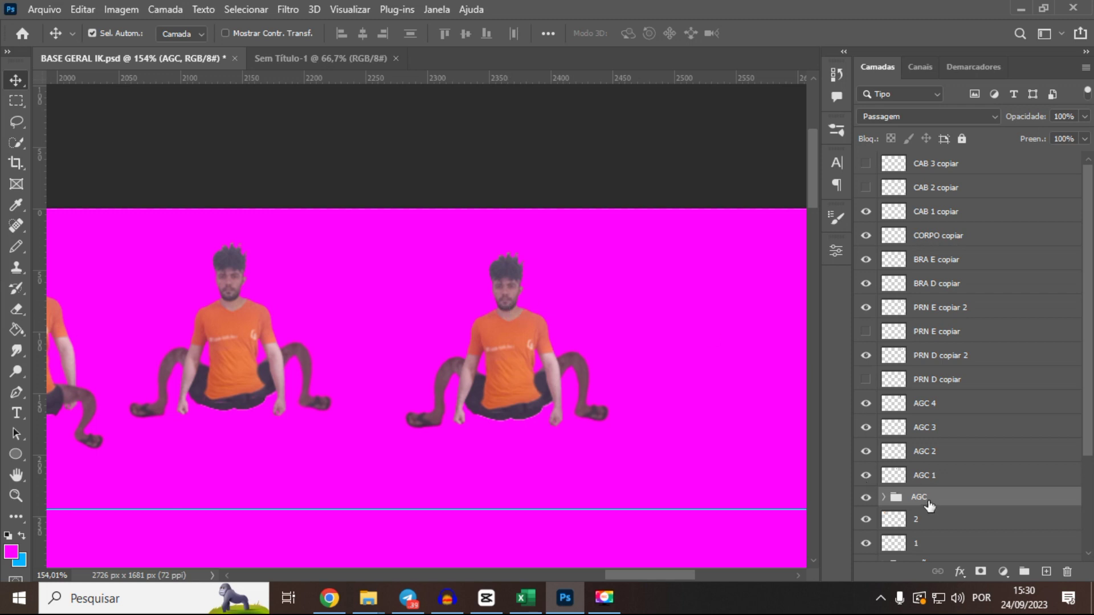
left_click(865, 498)
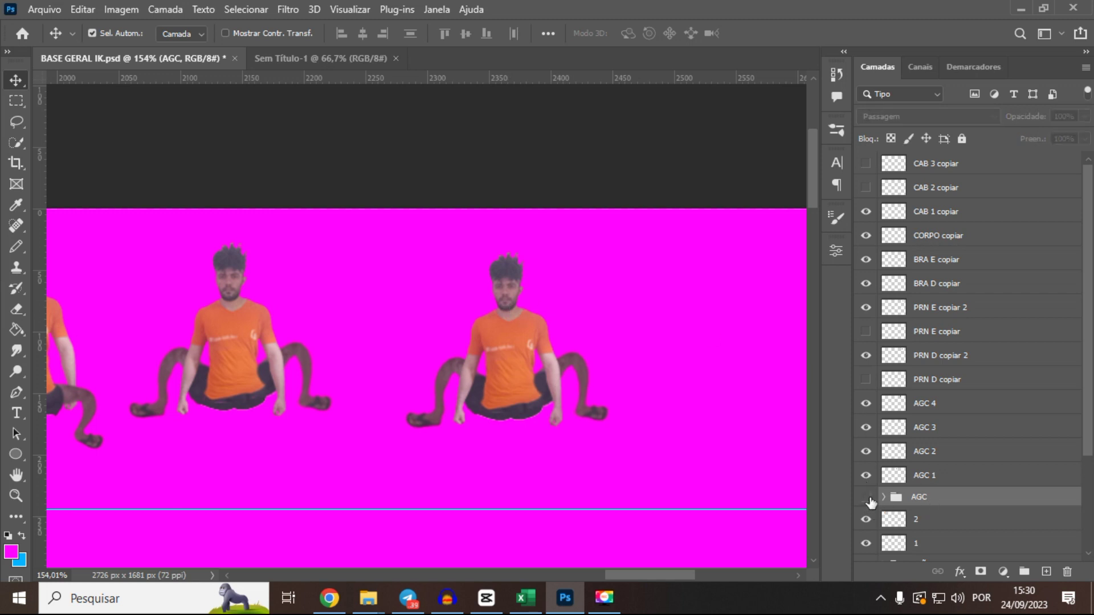
left_click_drag(700, 418, 589, 409)
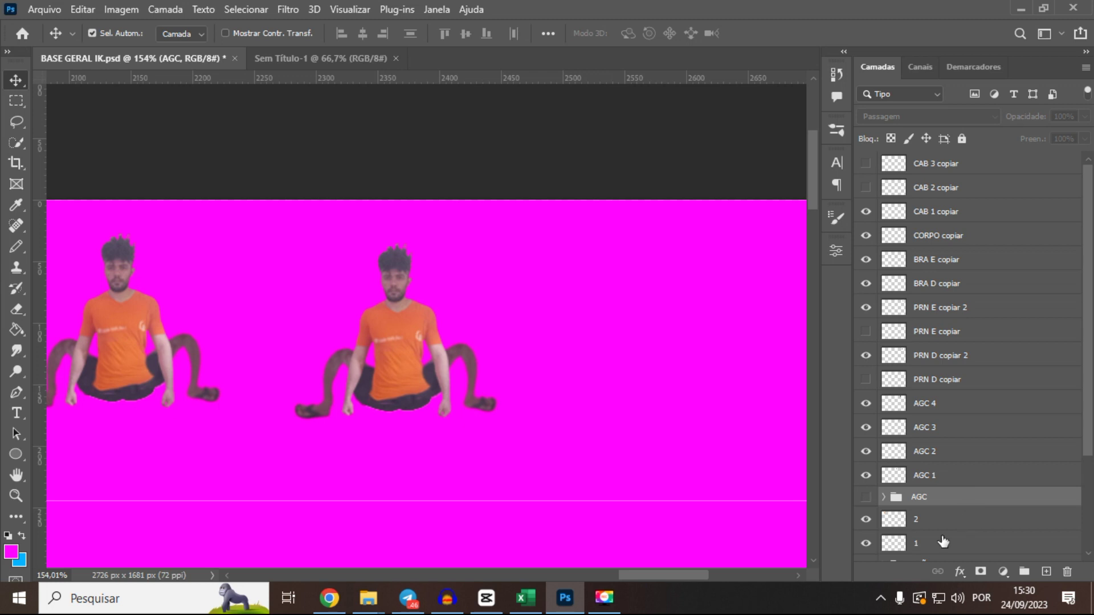
left_click(867, 497)
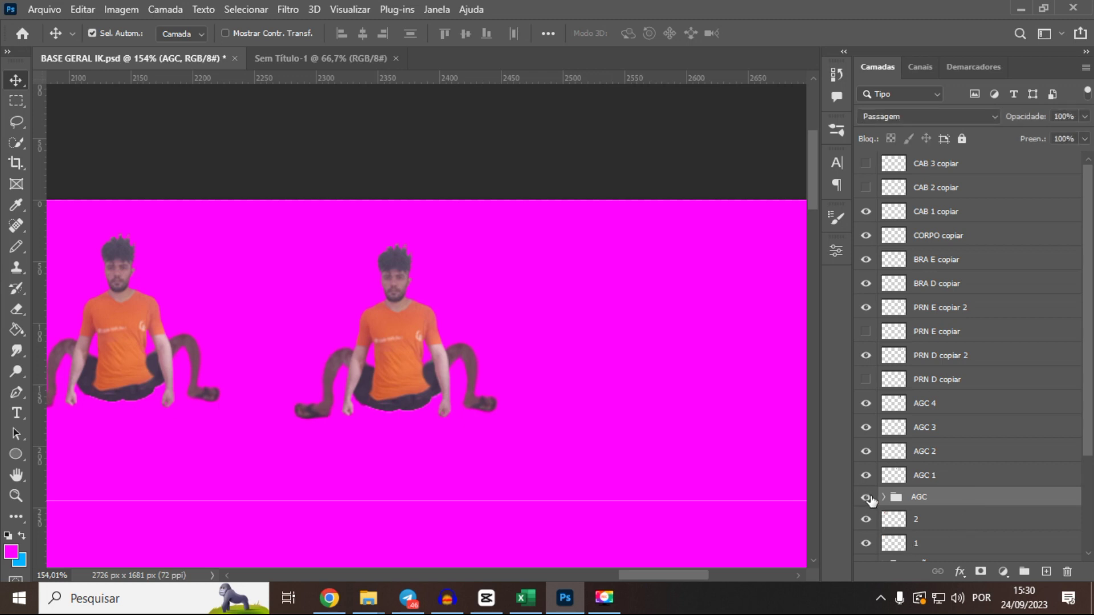
left_click(866, 213)
scroll(420, 259, "up", 6)
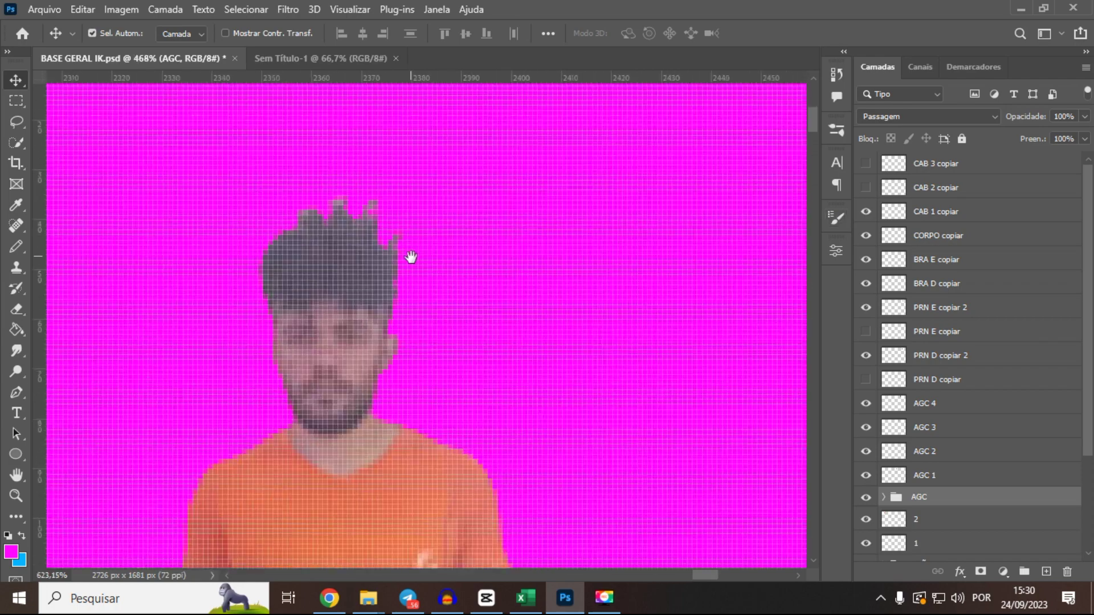
scroll(468, 265, "down", 2)
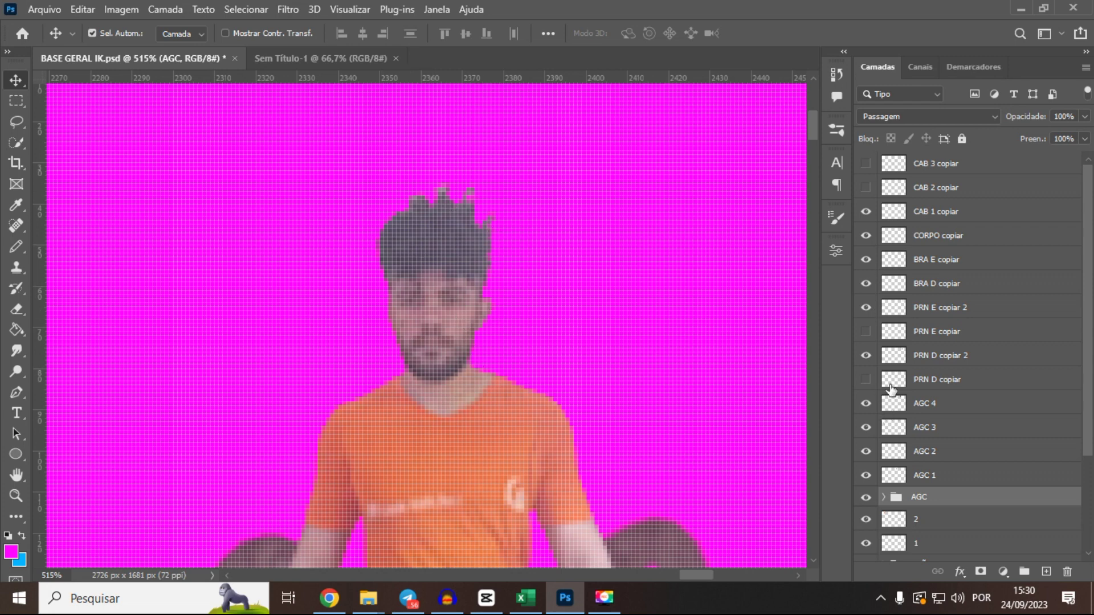
left_click(865, 217)
left_click(865, 501)
left_click(865, 502)
left_click(866, 497)
left_click(883, 497)
left_click(883, 498)
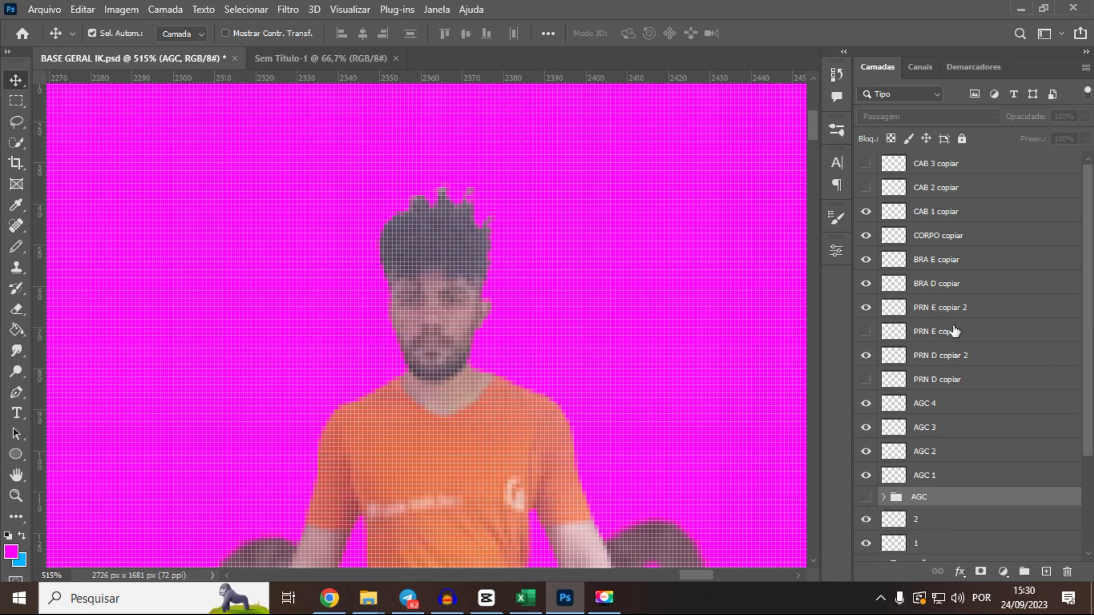
left_click(866, 497)
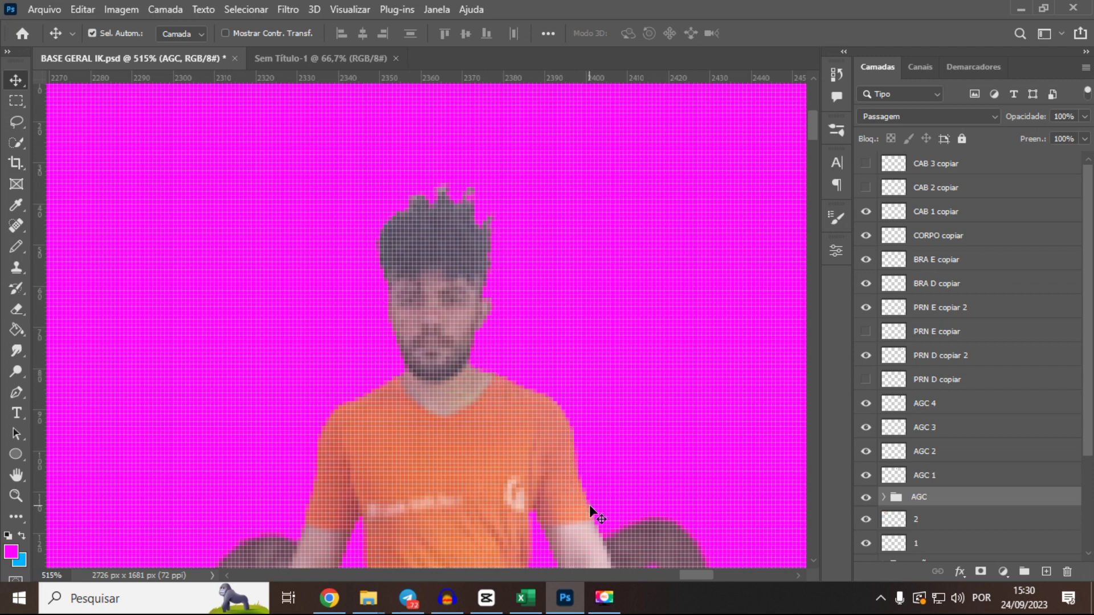
- Review the saved crouching poses beside the working pose with the AGC group switched off and on
scroll(589, 504, "down", 3)
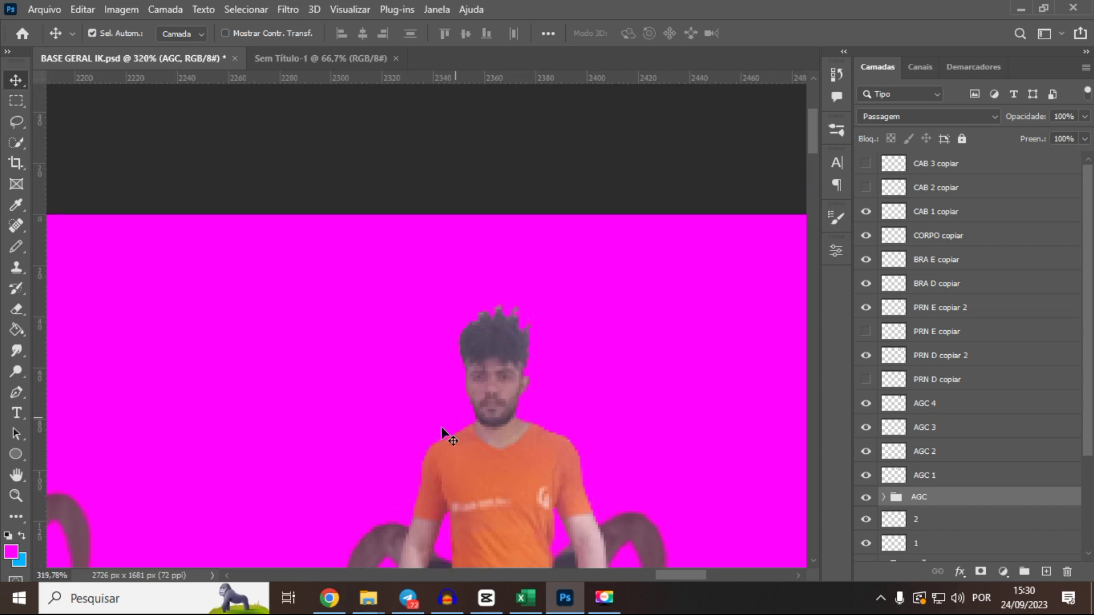
scroll(421, 481, "down", 3)
left_click_drag(239, 430, 451, 386)
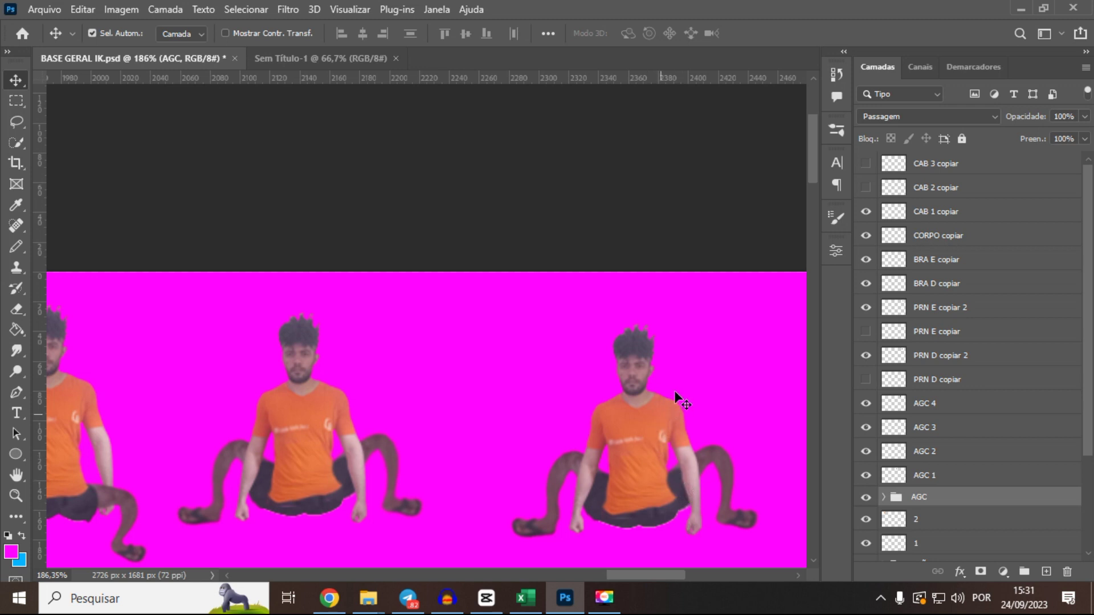
scroll(655, 348, "right", 3)
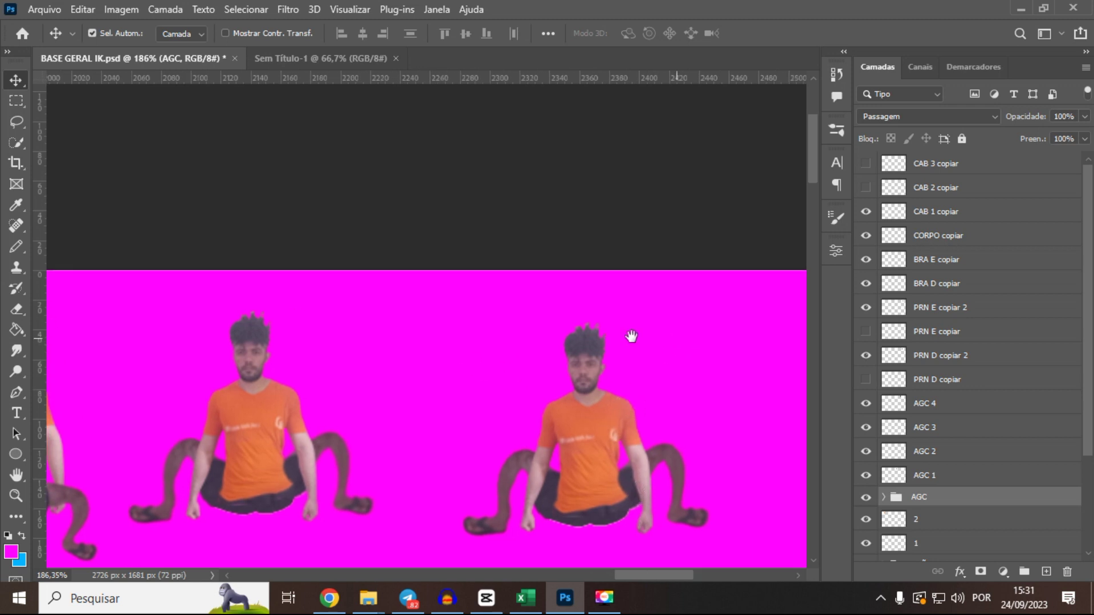
left_click(864, 498)
left_click(864, 498)
left_click(865, 497)
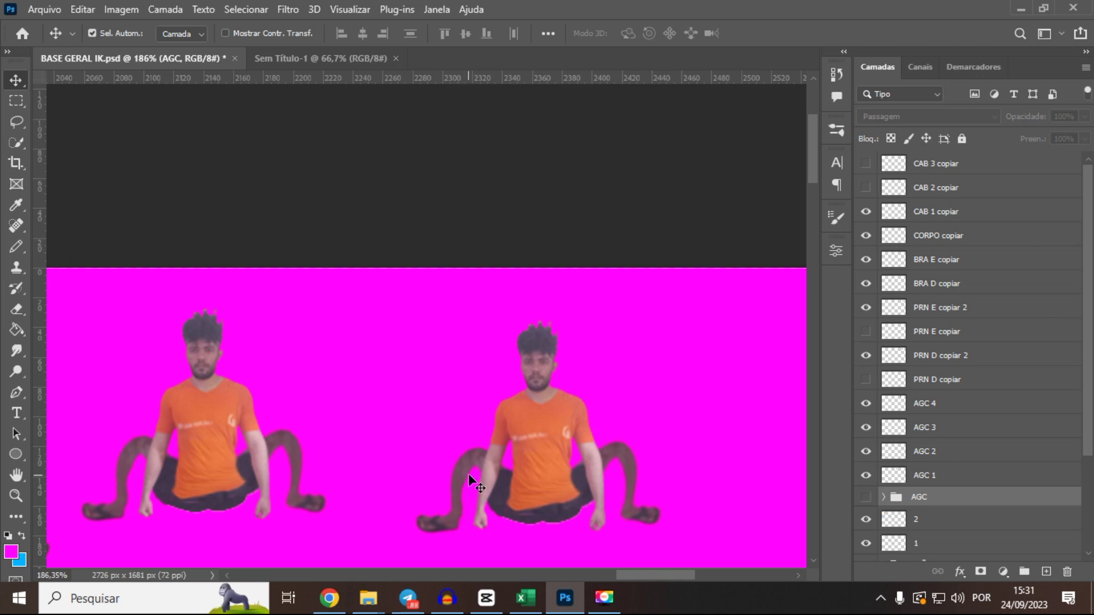
left_click(864, 498)
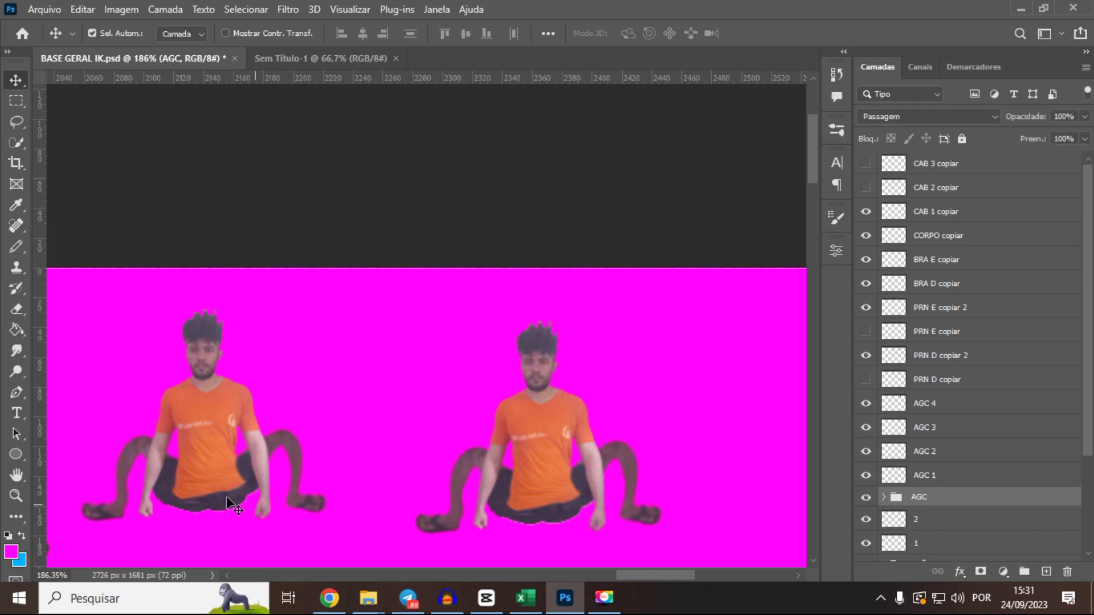
left_click_drag(160, 450, 406, 441)
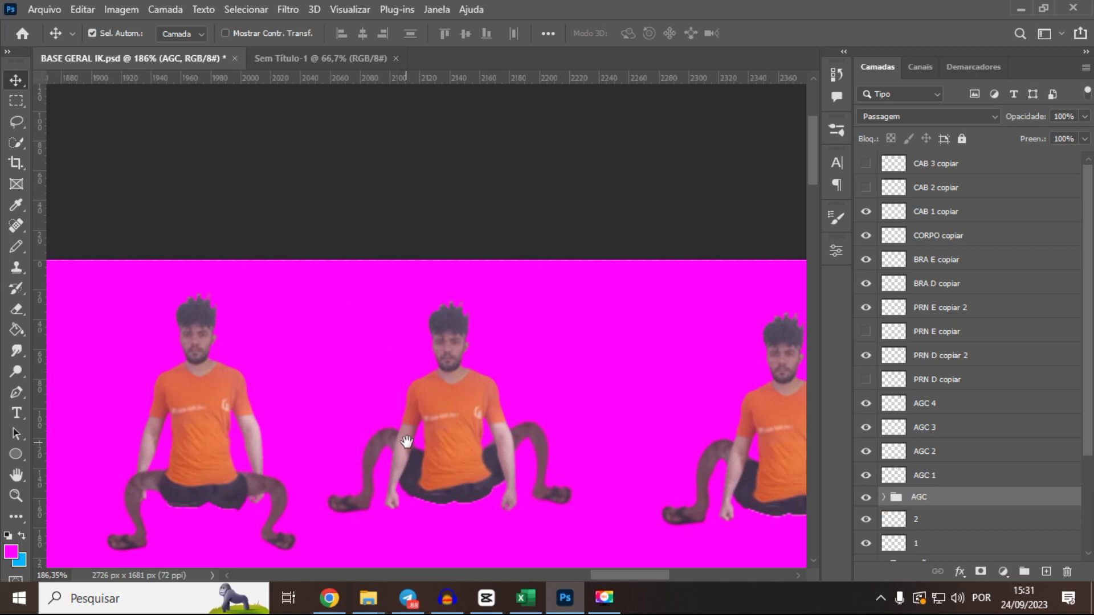
- Compare the AGC group's backup copy with the working pose and the saved crouching poses, and leave the group hidden
left_click(866, 497)
left_click(865, 498)
left_click(865, 498)
left_click(866, 500)
left_click(866, 500)
left_click_drag(602, 419, 474, 388)
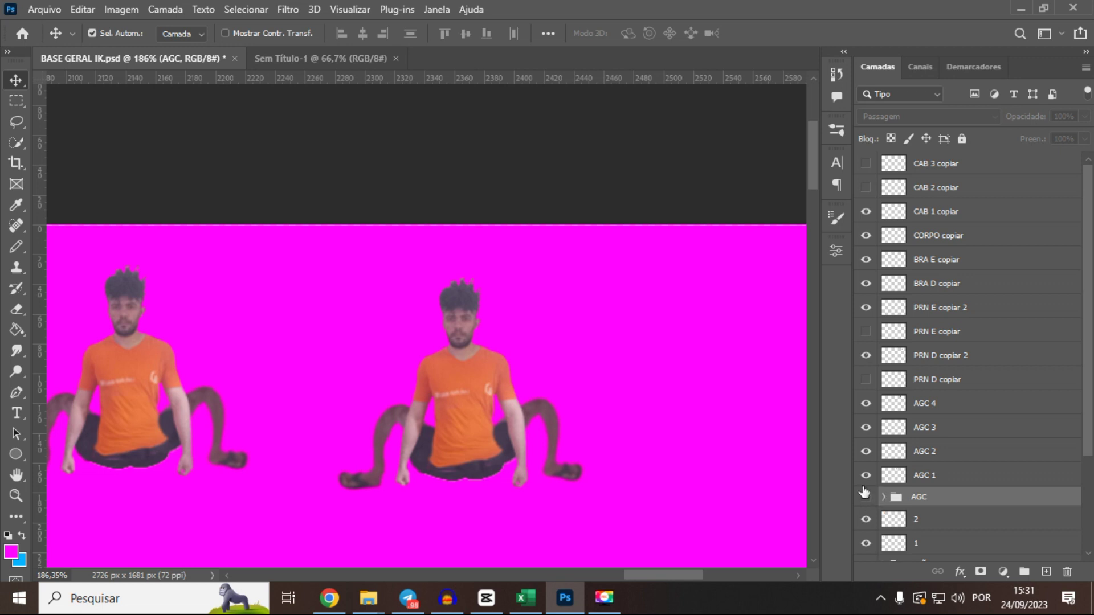
left_click_drag(556, 378, 475, 376)
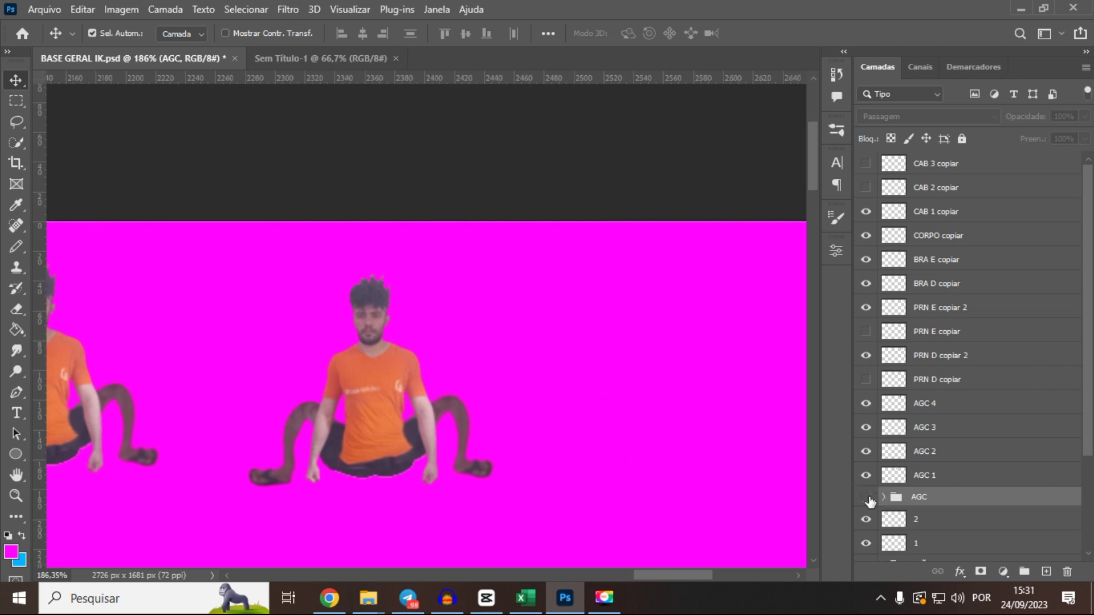
scroll(869, 501, "down", 3)
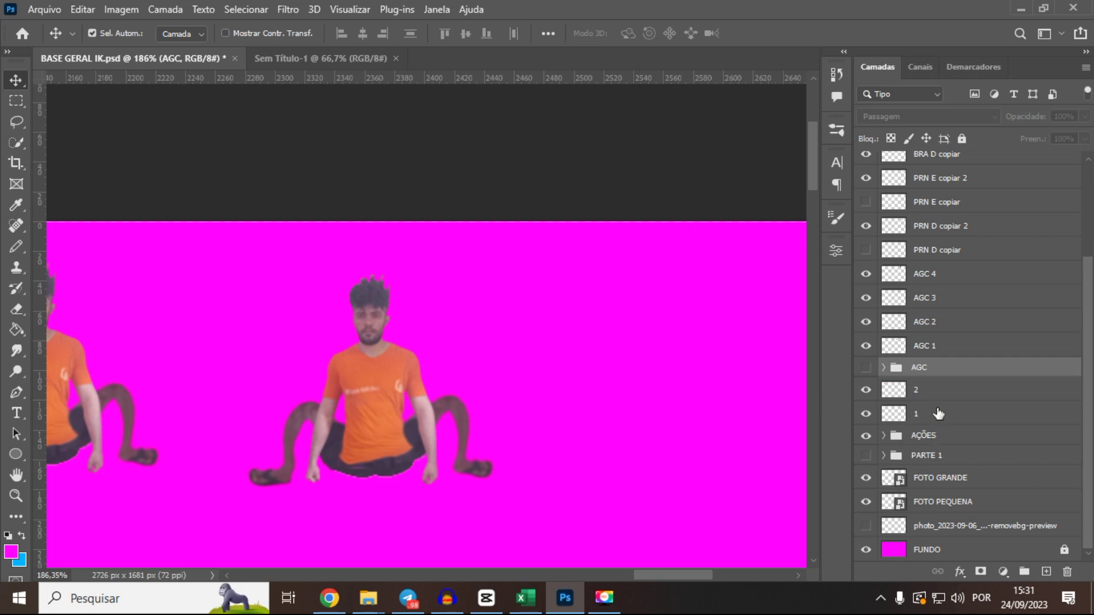
scroll(938, 413, "up", 3)
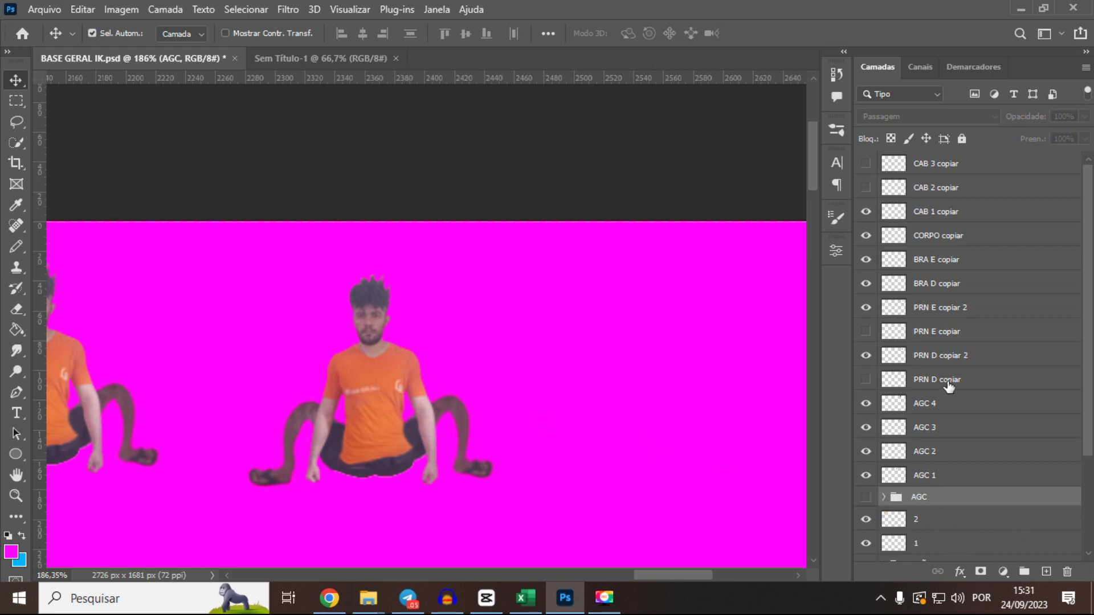
- Hide PRN E copiar 2, show PRN E copiar and rotate it by about -49°, attaching the outstretched leg to the hip
left_click_drag(469, 420, 559, 298)
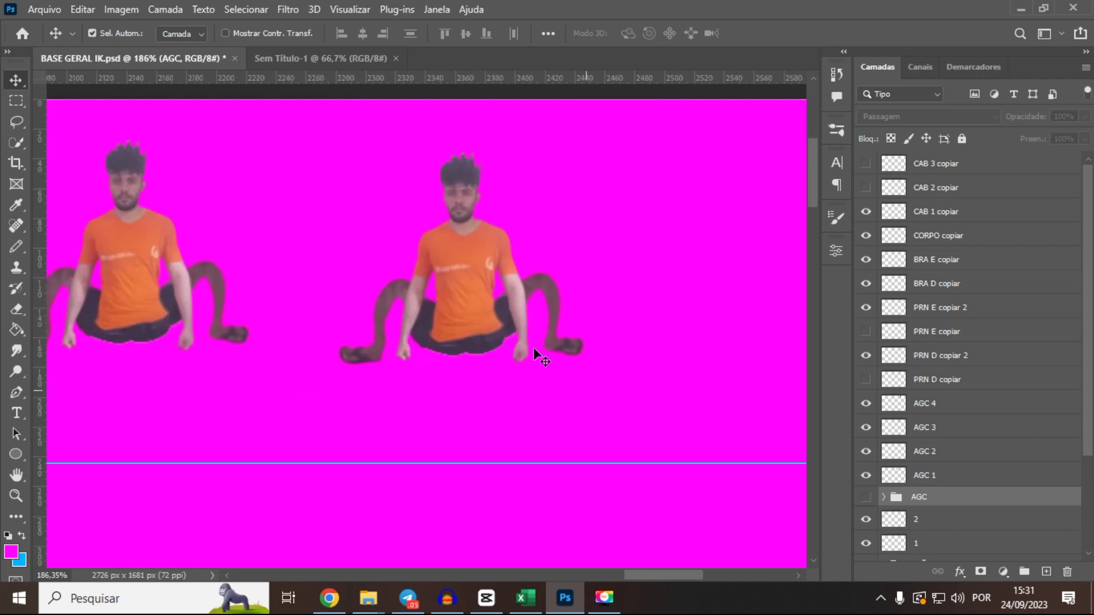
left_click(549, 298)
left_click(865, 308)
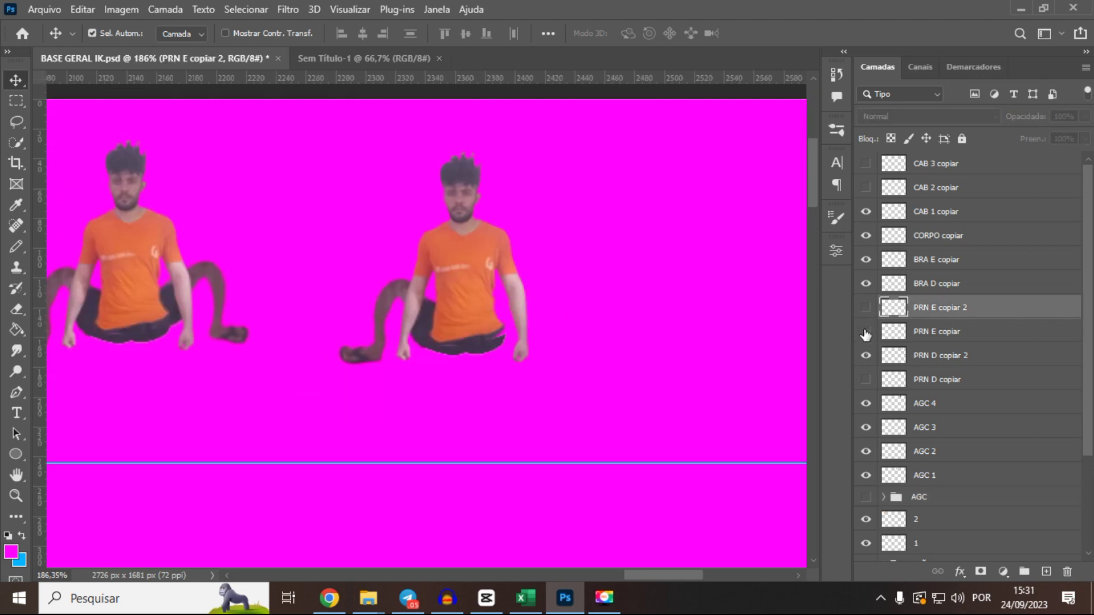
left_click(865, 331)
left_click(934, 332)
key("ctrl+t")
left_click_drag(564, 508, 562, 368)
scroll(485, 336, "up", 6)
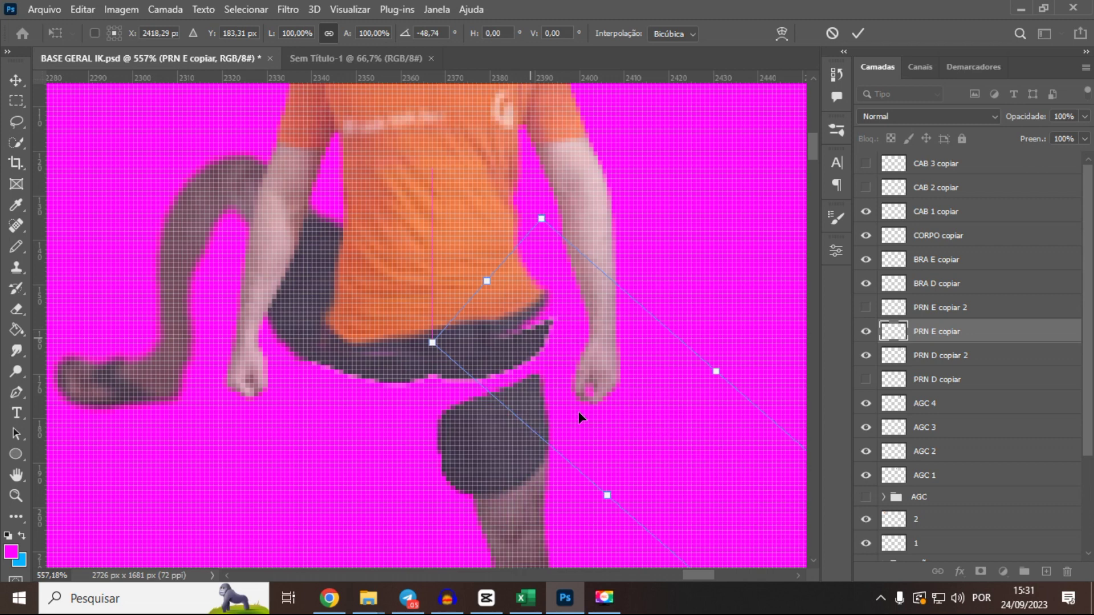
scroll(576, 416, "down", 5)
key("Return")
left_click_drag(576, 417, 474, 409)
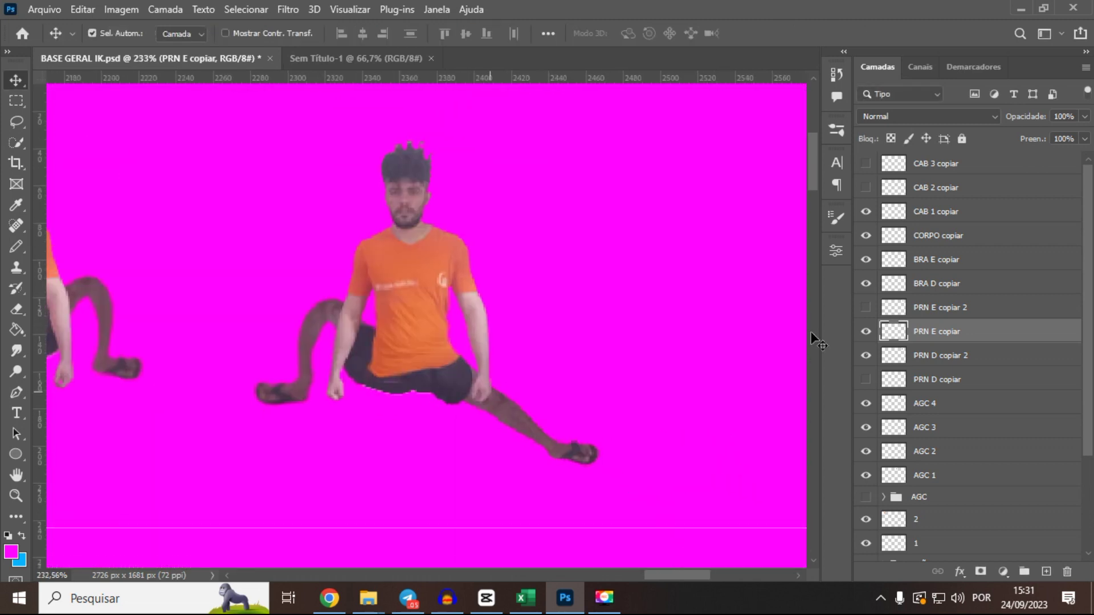
- Tilt the whole working pose, layers CAB 3 copiar to PRN D copiar, and reposition it beside the saved crouching poses
left_click(938, 164)
left_click(968, 380, "shift")
key("ctrl+t")
scroll(573, 470, "down", 3)
left_click_drag(512, 553, 554, 549)
left_click_drag(572, 442, 576, 473)
left_click_drag(533, 411, 505, 315)
key("Return")
scroll(505, 314, "down", 3)
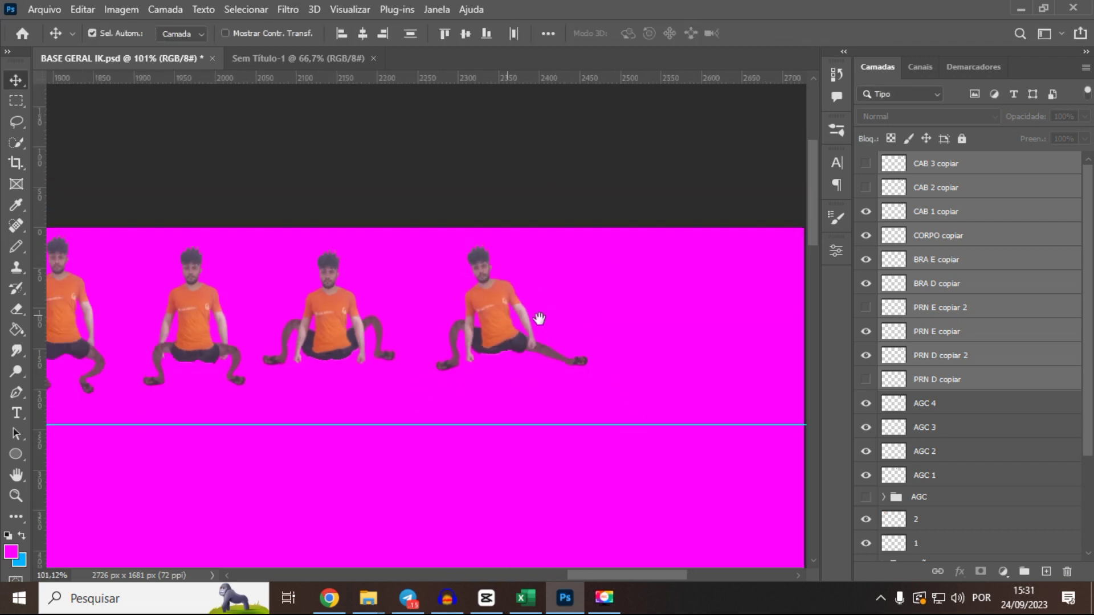
- Merge the tilted pose's body-part layers into one layer and name it AGC 5
key("ctrl")
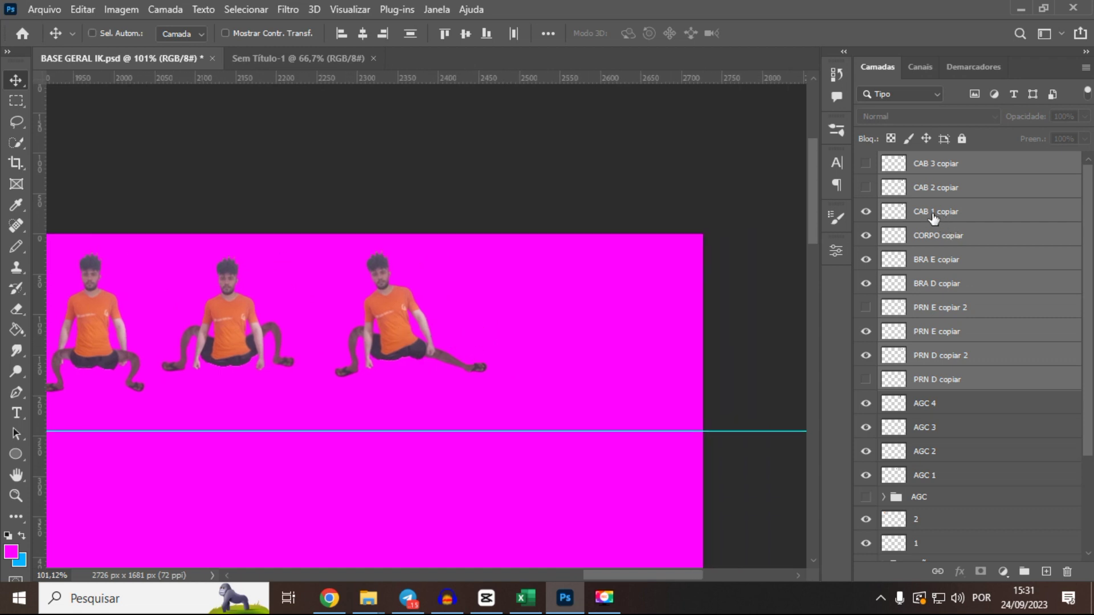
key("ctrl+e")
double_click(940, 162)
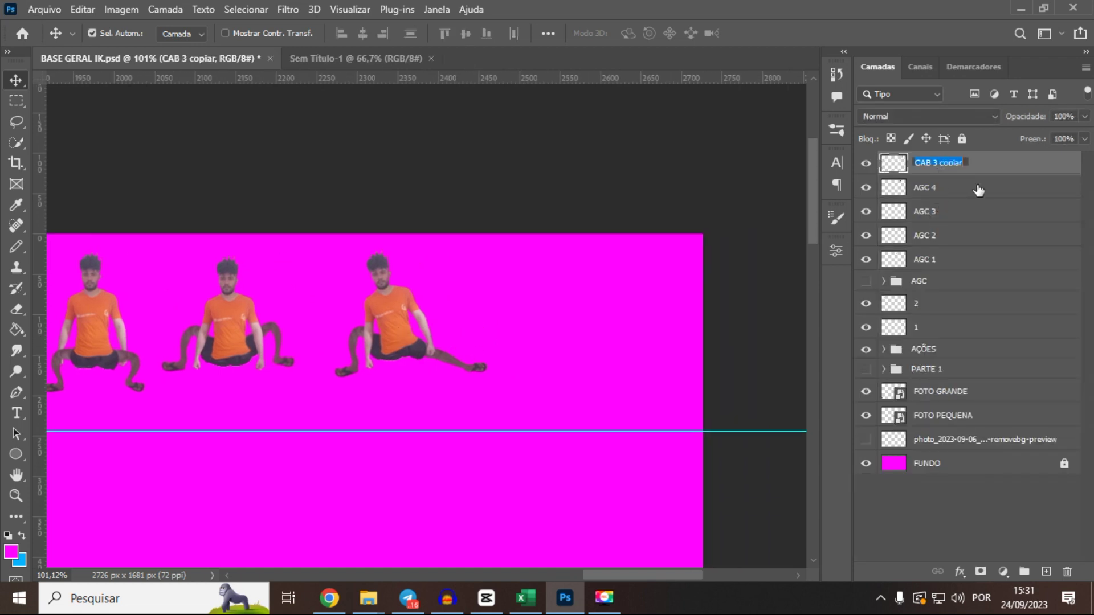
type("ac")
type("AGC 5")
key("Return")
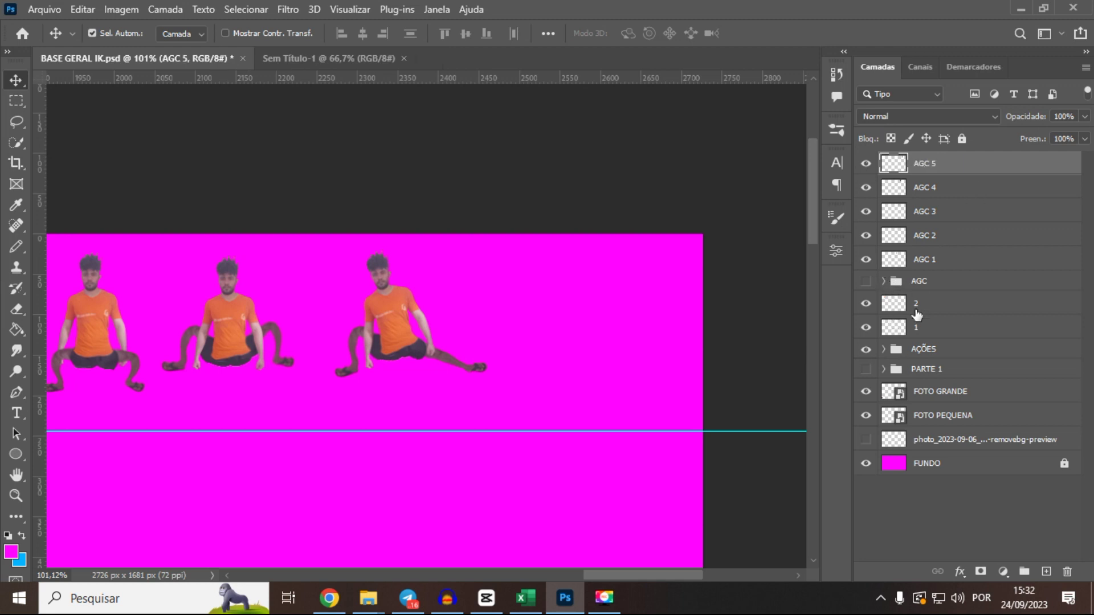
- Expand the AGC group and rename the AGC 5 layer as AGC CHUTE
left_click(883, 281)
left_click(946, 308)
left_click(948, 520, "shift")
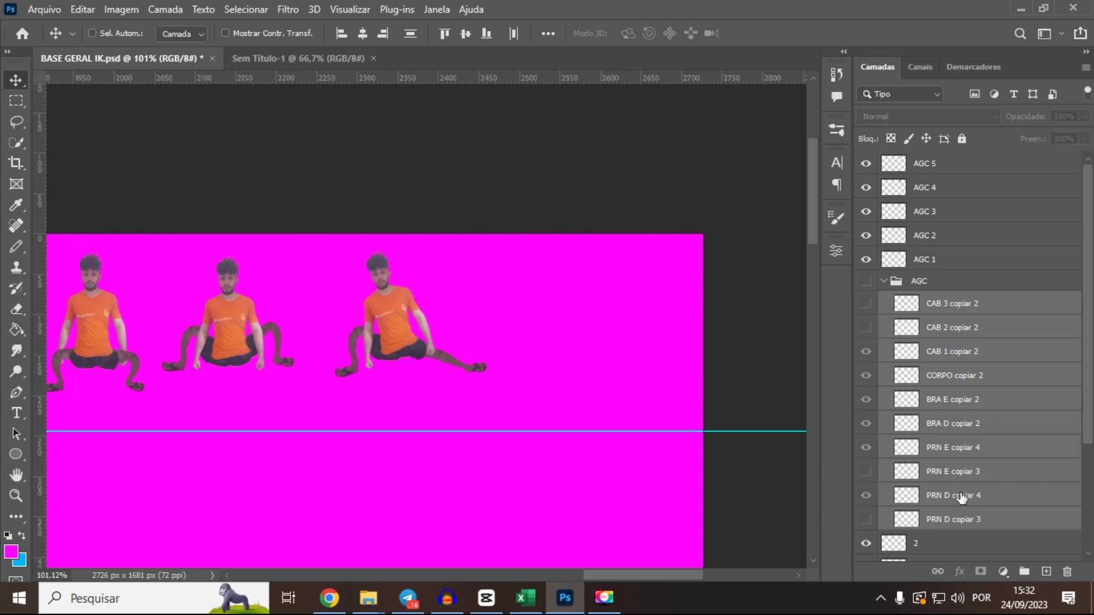
double_click(934, 163)
left_click(950, 164)
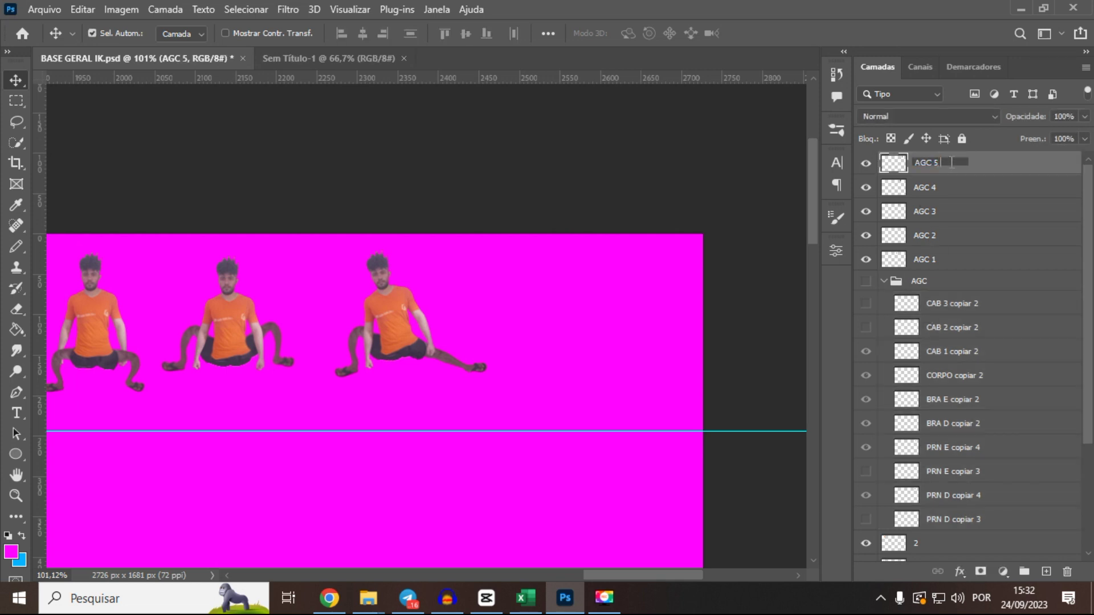
type("CHUTE")
key("Return")
double_click(935, 164)
type("ASC CHUTE")
key("Return")
- Move layers CAB 3 copiar 2 to PRN D copiar 3 out of the AGC group above AGC CHUTE, and place the figure beside the kick pose
left_click(959, 309)
left_click(962, 520, "shift")
left_click_drag(966, 447, 968, 155)
scroll(338, 320, "down", 2)
left_click_drag(397, 324, 514, 329)
- Rotate the upper-body layers, CAB 3 copiar 2 to BRA D copiar 2, so the torso leans sideways, and fit it onto the hips
scroll(516, 328, "up", 5)
left_click(491, 337)
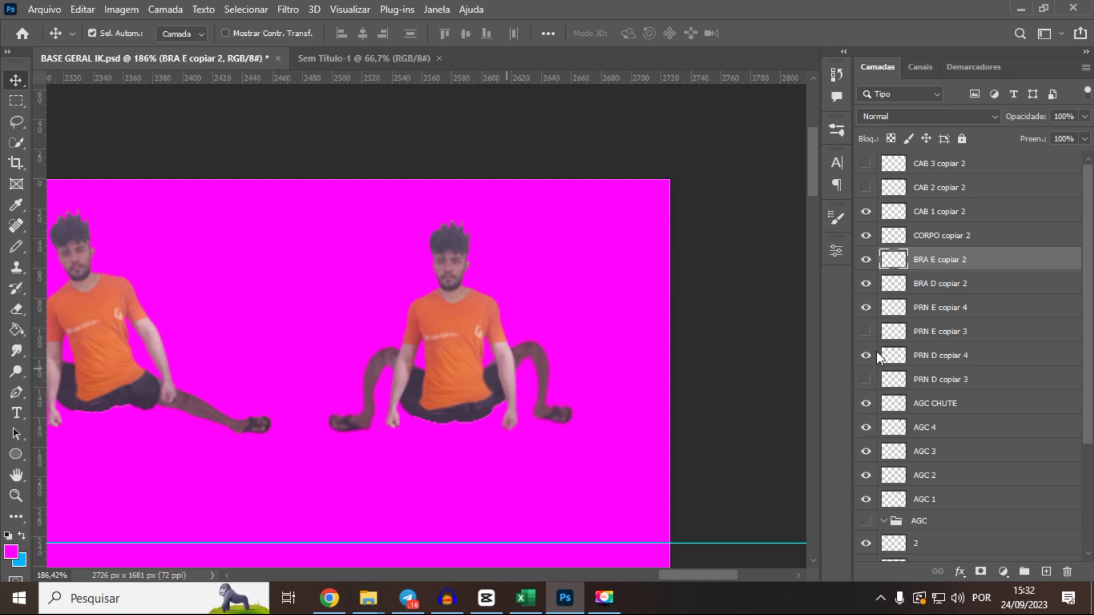
left_click(931, 163)
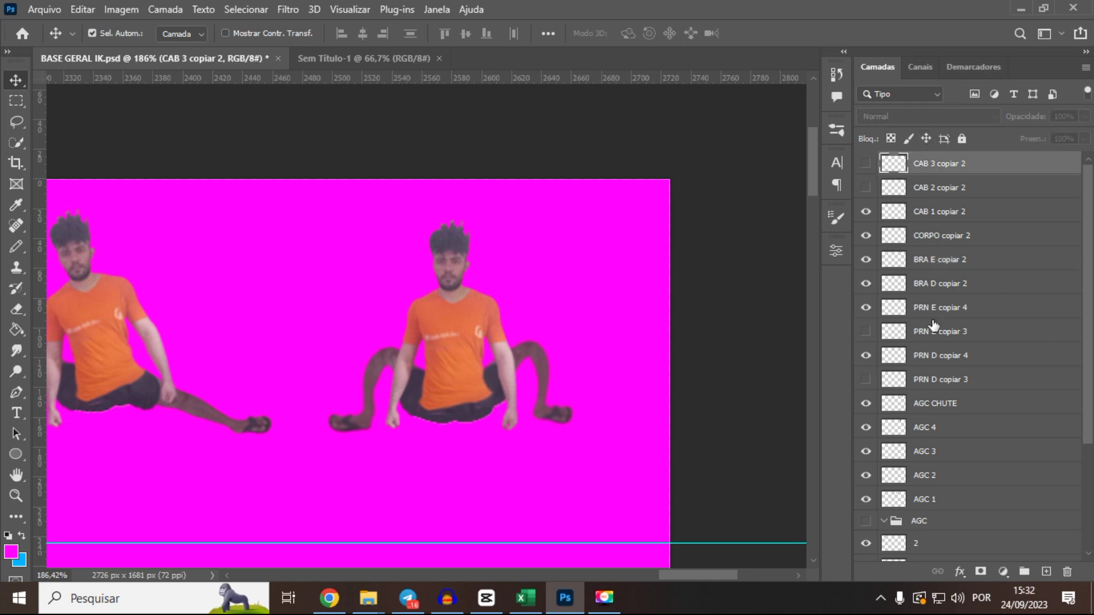
left_click(955, 288, "shift")
key("ctrl+t")
left_click_drag(389, 459, 527, 470)
left_click_drag(494, 377, 466, 387)
key("Return")
- Rotate BRA D copiar 2 to about 62° so the arm reaches outward, and attach it to the shoulder
left_click(454, 371)
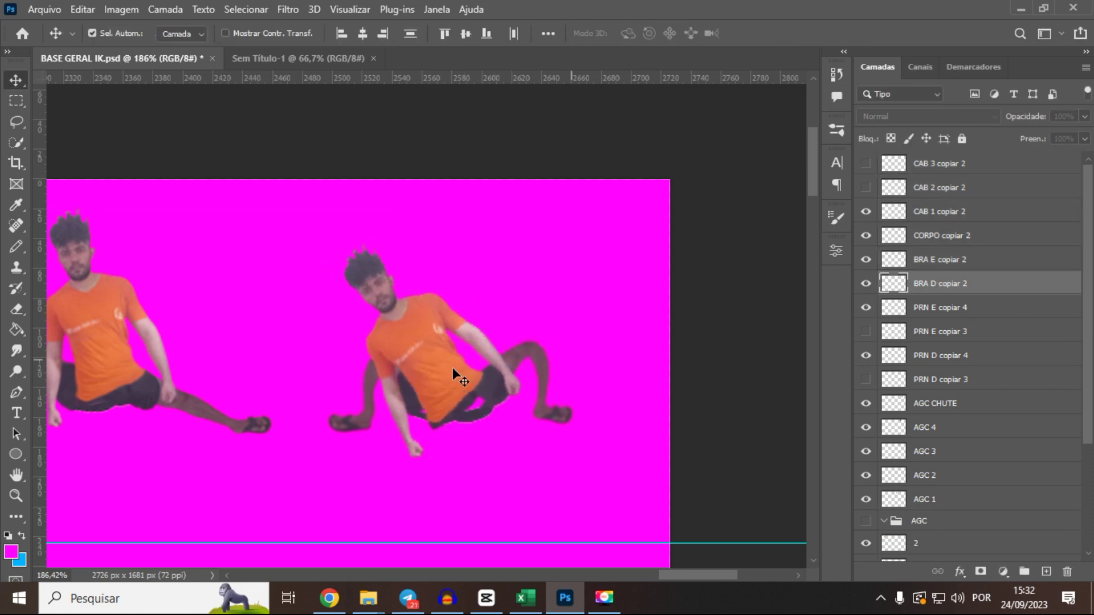
key("ctrl+t")
left_click_drag(411, 504, 306, 462)
left_click_drag(400, 394, 354, 393)
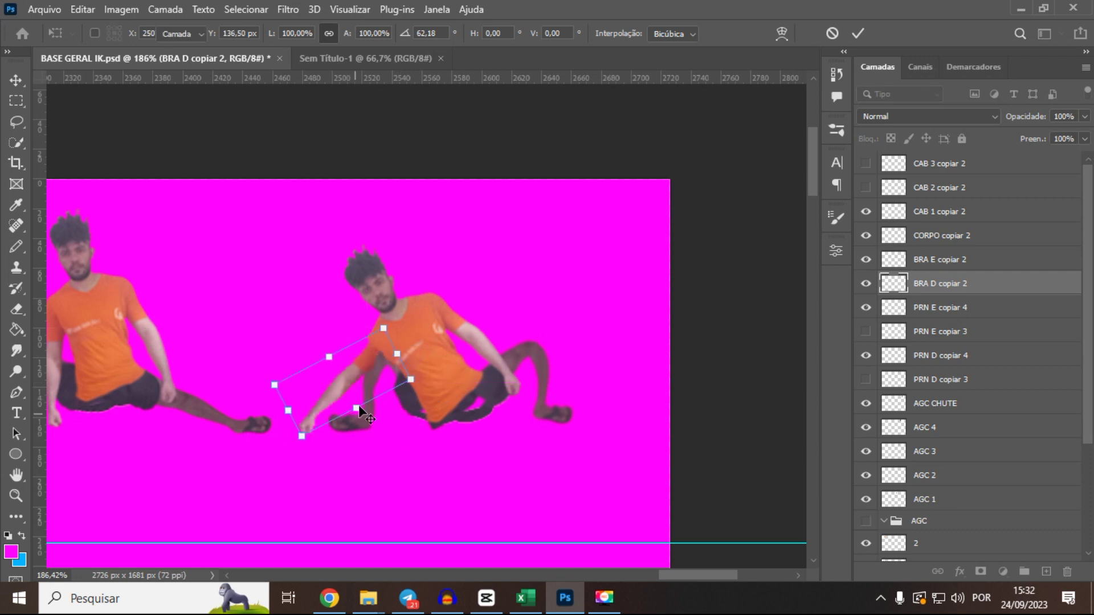
key("Return")
- Rotate BRA E copiar 2 to about 34° and place the arm across the torso
left_click(463, 332)
key("ctrl+t")
left_click_drag(473, 450, 369, 466)
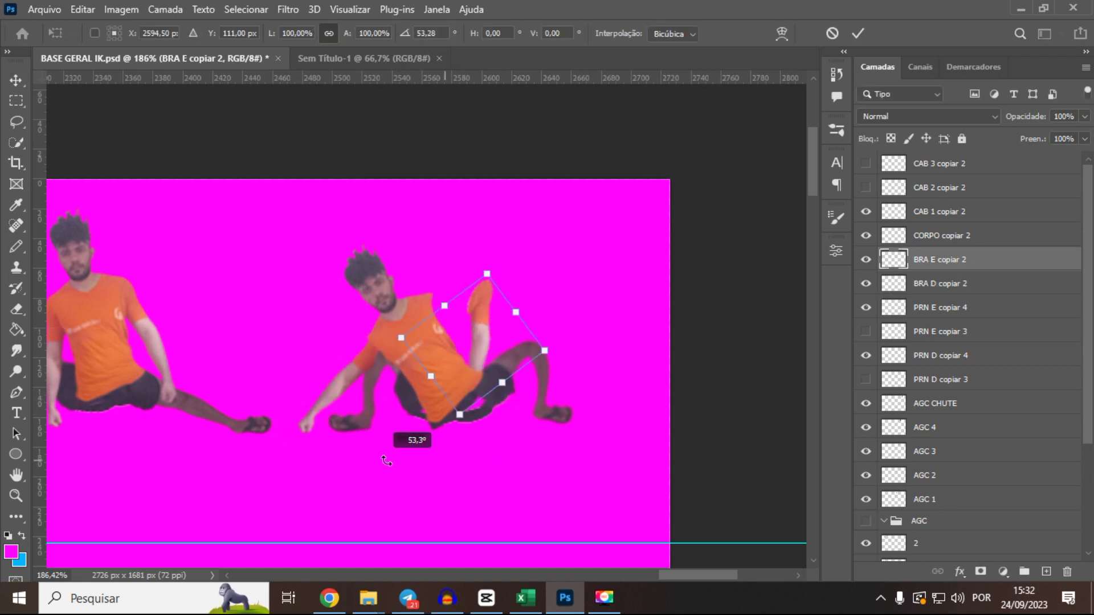
left_click_drag(477, 352, 452, 371)
left_click_drag(323, 500, 390, 488)
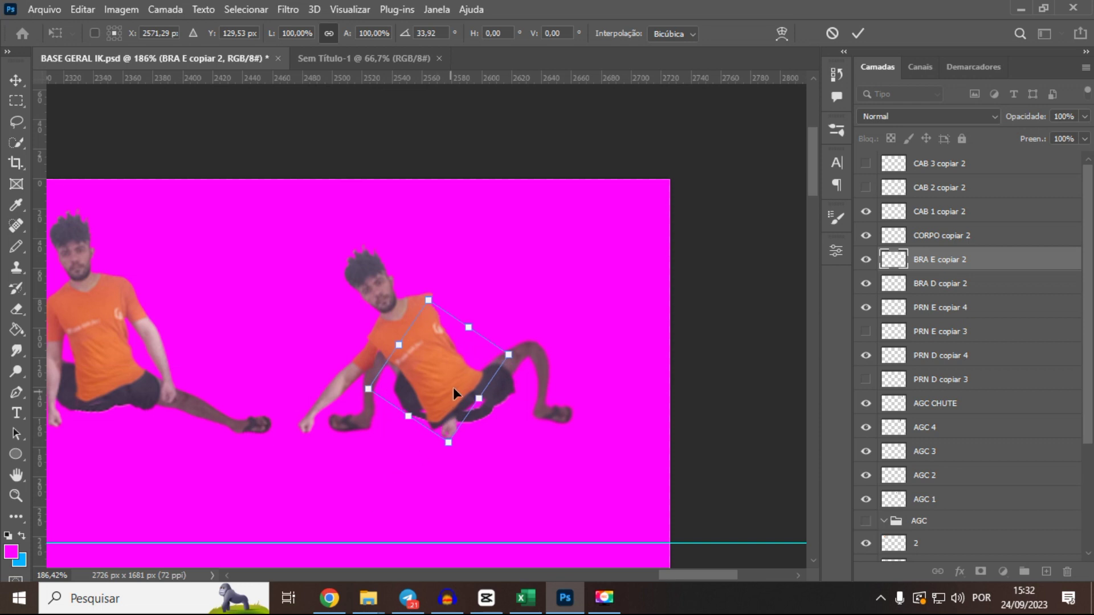
left_click_drag(454, 391, 452, 388)
key("Return")
- Move BRA E copiar 2 above CAB 2 copiar 2, rotate the arm further and reposition it on the shoulder
left_click_drag(988, 259, 976, 176)
left_click_drag(437, 321, 435, 327)
key("ctrl+t")
left_click_drag(445, 471, 430, 456)
left_click_drag(443, 363, 425, 359)
key("Return")
- Nudge BRA E copiar 2 pixel by pixel until the sleeve lines up with the torso's shoulder edge
scroll(428, 356, "up", 5)
left_click_drag(421, 261, 424, 263)
key("Right")
key("Right")
key("Right")
key("Right")
key("Up")
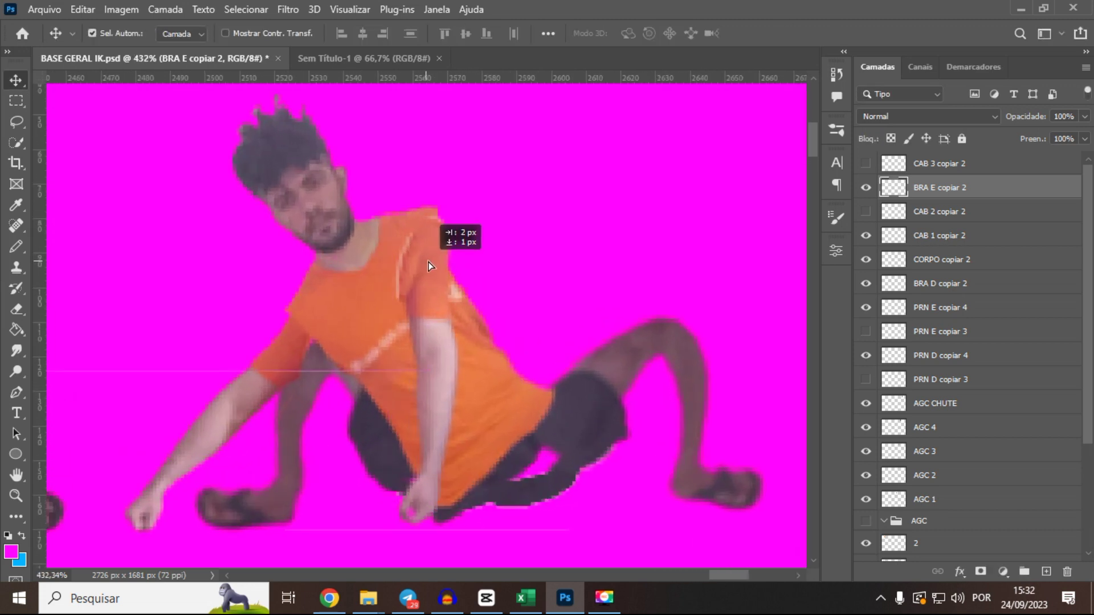
key("Left")
key("Left")
key("Left")
key("Up")
key("Right")
key("Right")
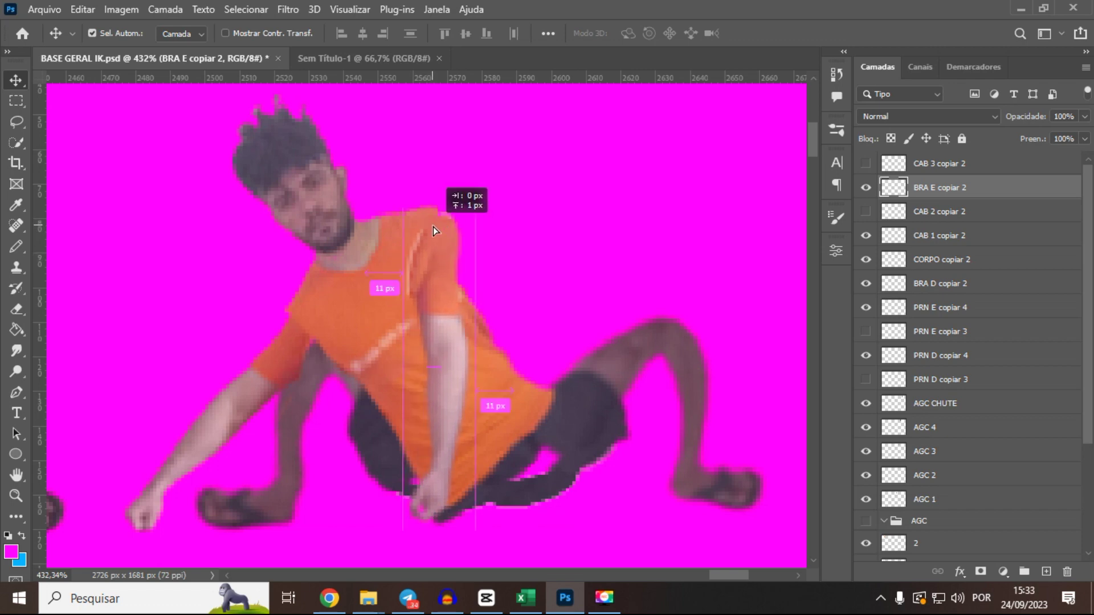
scroll(433, 228, "up", 4)
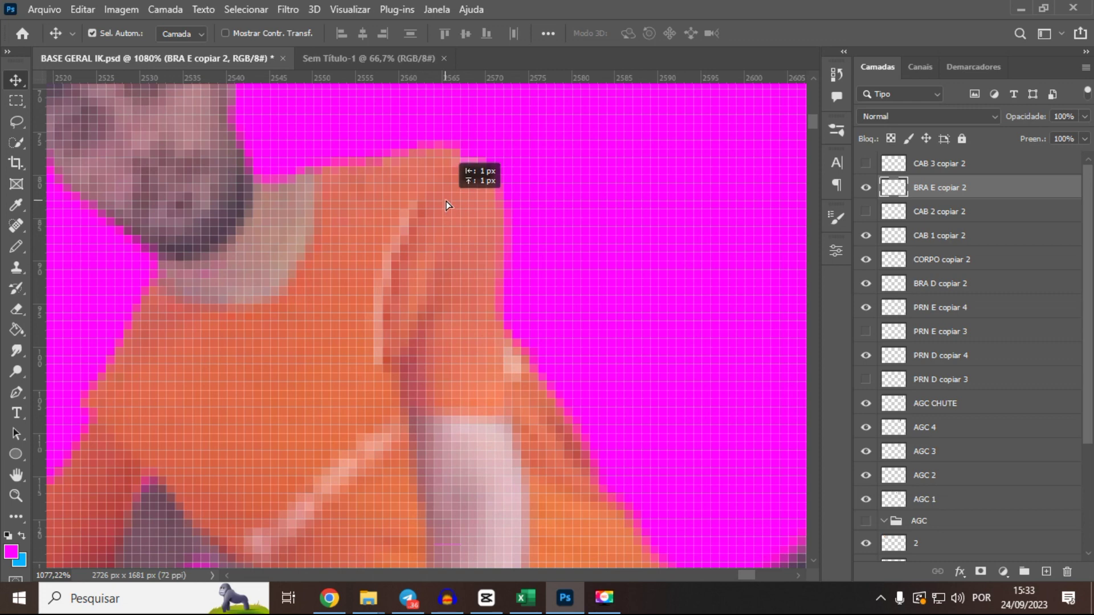
key("Up")
key("Up")
- Erase the light seam along the inner sleeve edge of BRA E copiar 2
key("e")
key("Return")
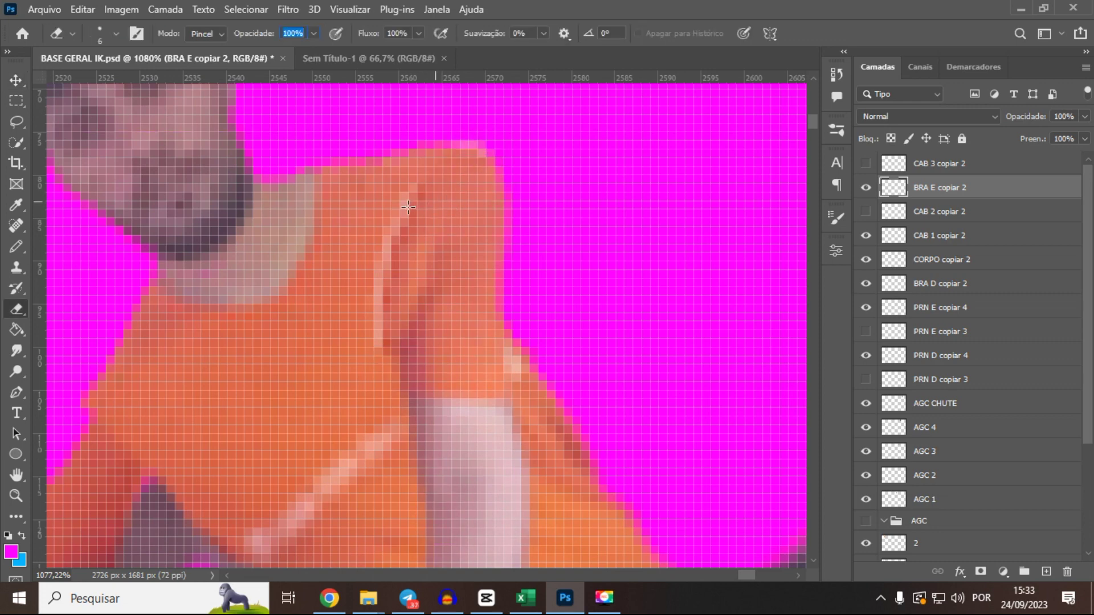
left_click(16, 82)
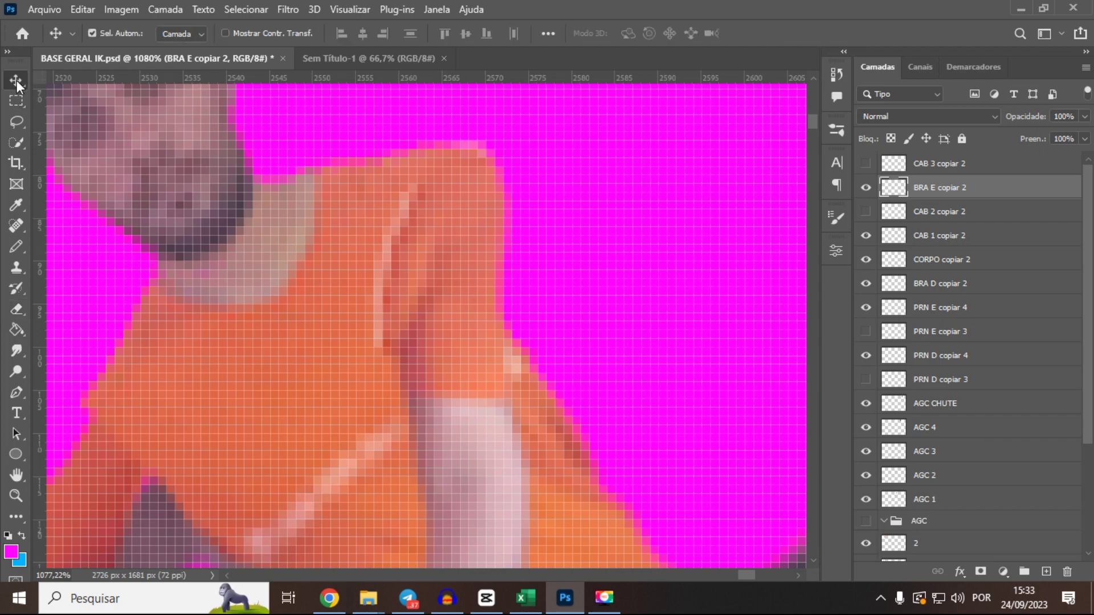
key("e")
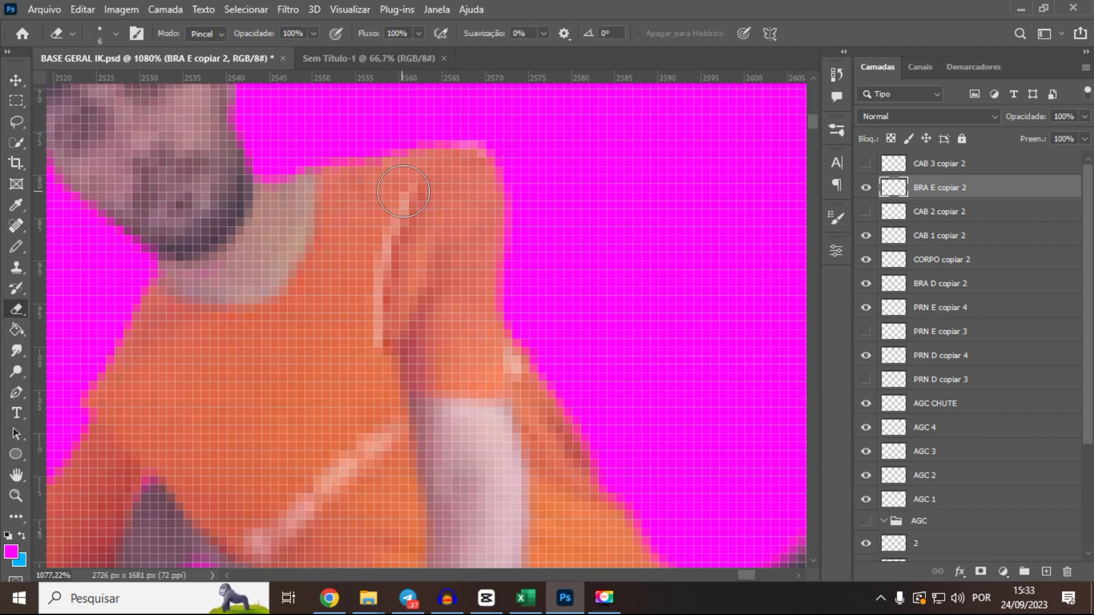
scroll(349, 364, "down", 9)
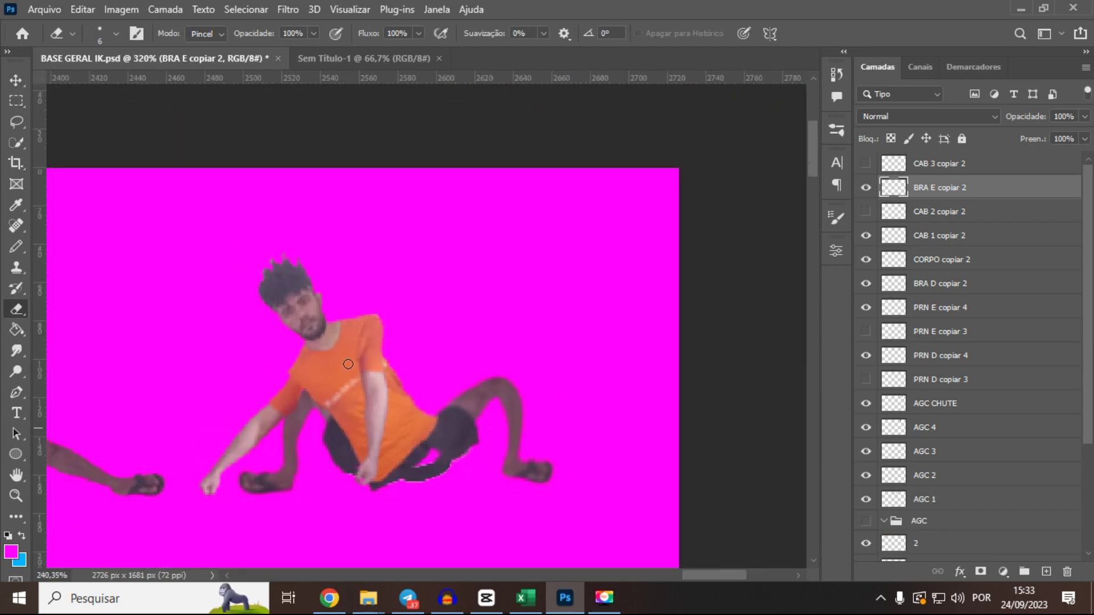
left_click_drag(398, 354, 449, 329)
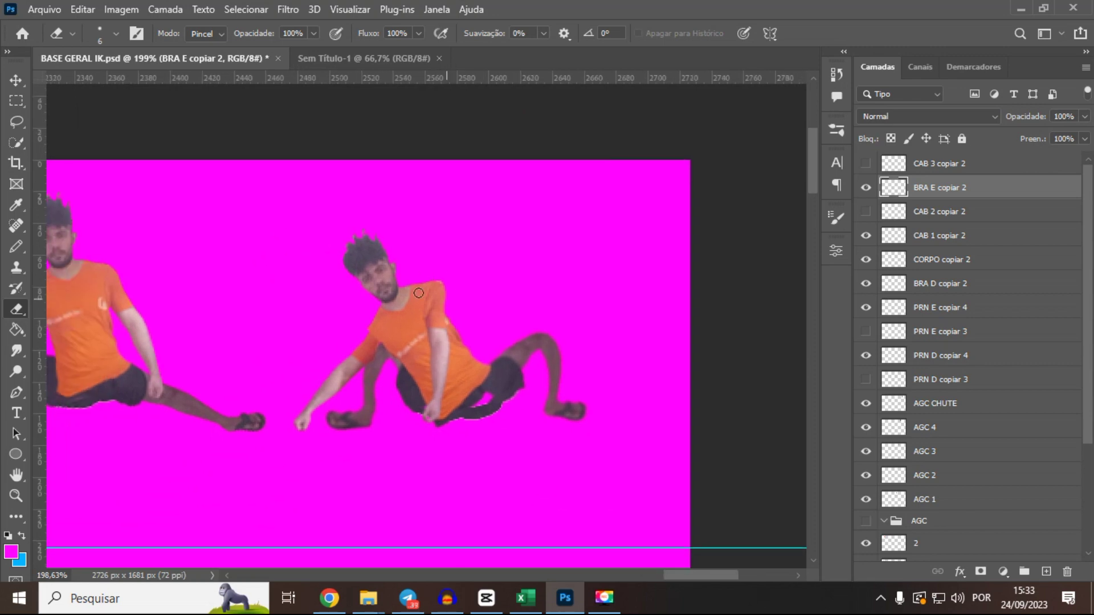
scroll(489, 405, "up", 4)
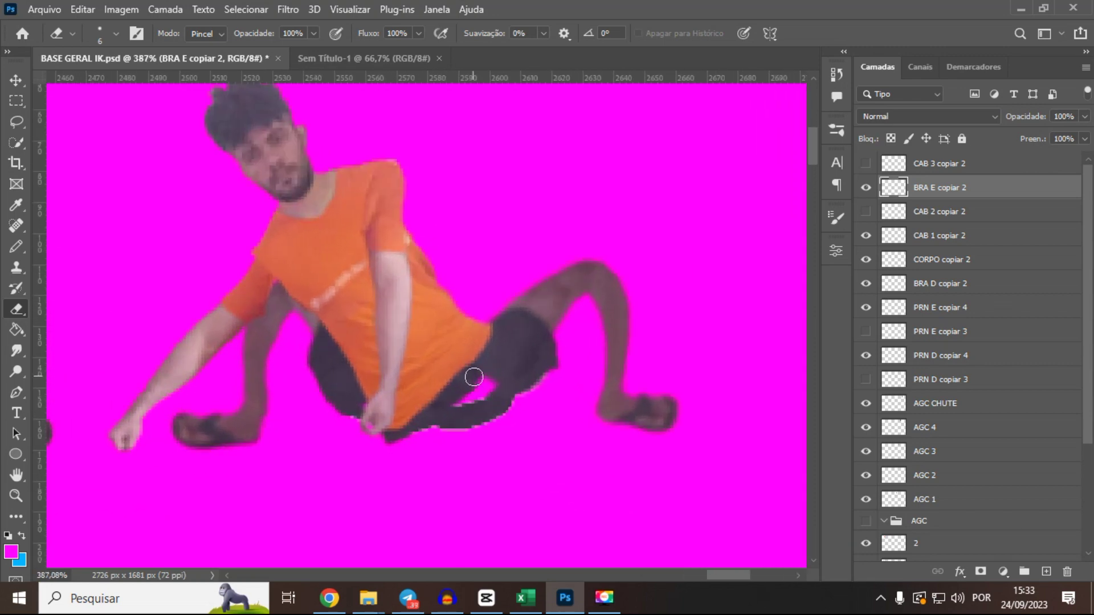
- Lasso the background gap in the shorts on PRN E copiar 4 and fill it to match the fabric
key("v")
left_click(517, 389)
scroll(501, 387, "up", 2)
key("l")
left_click_drag(504, 386, 466, 412)
scroll(505, 377, "down", 2)
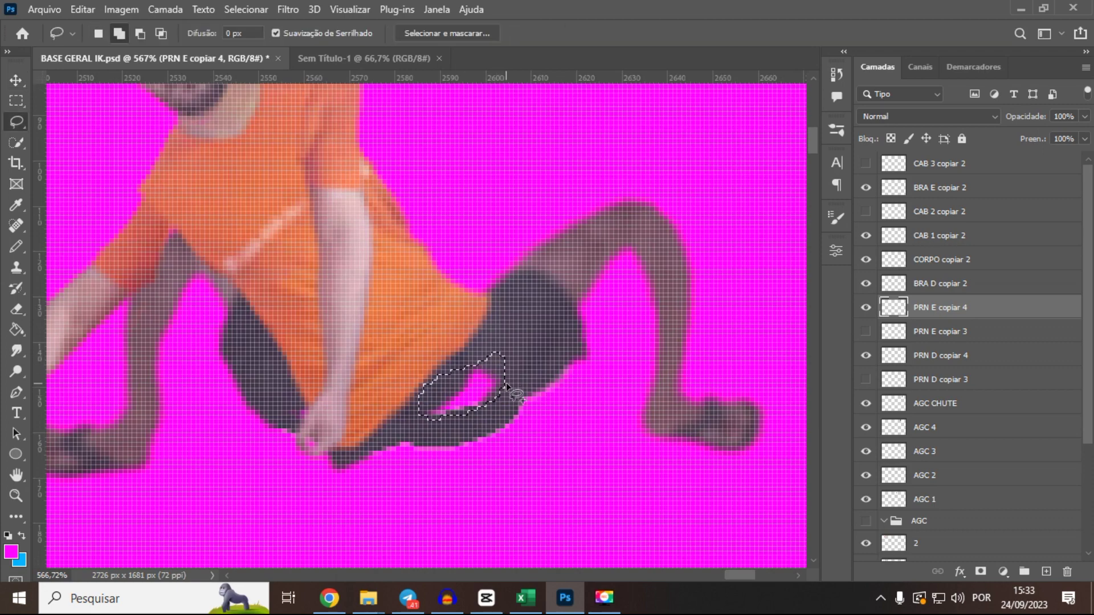
key("shift+BackSpace")
key("Return")
scroll(466, 371, "down", 1)
scroll(466, 371, "down", 1)
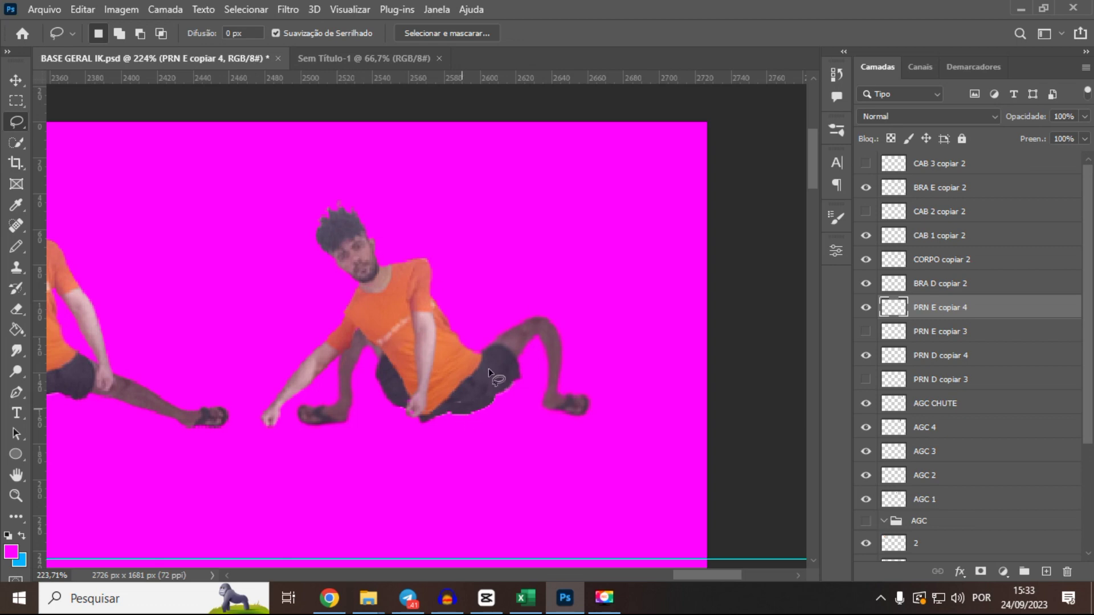
- Puppet-warp CORPO copiar 2 with pins at the shoulders and waist, pulling the lower hem of the torso up and inward
key("v")
left_click(449, 358)
left_click(83, 10)
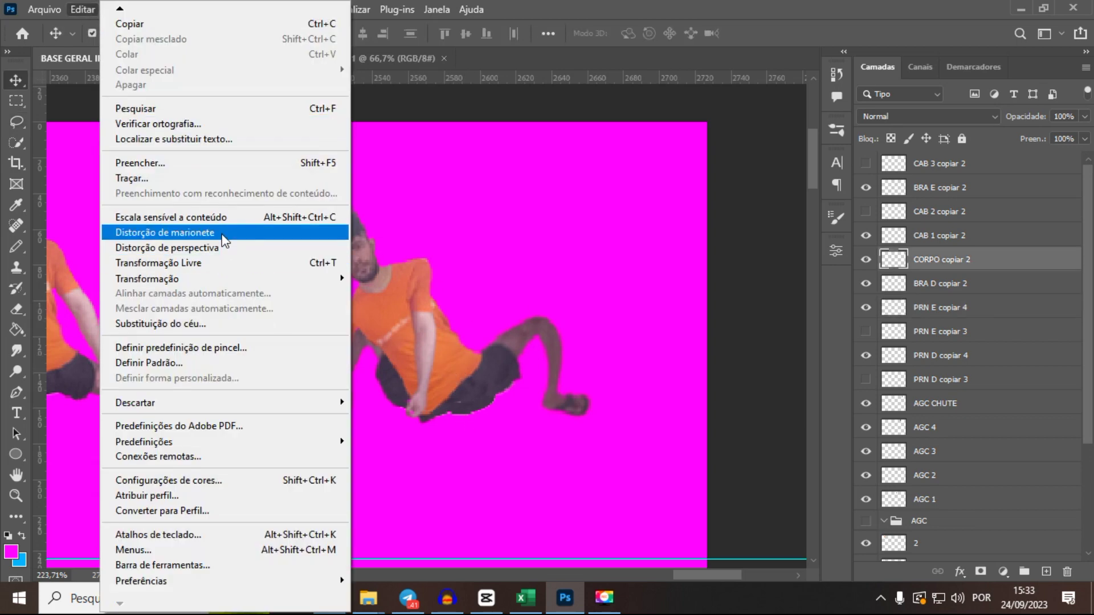
left_click(222, 233)
left_click(350, 324)
left_click(417, 270)
left_click(394, 365)
left_click_drag(424, 400, 407, 375)
key("Return")
- Lasso the small background spot in the shorts on PRN D copiar 4 and fill it
scroll(464, 398, "up", 5)
left_click(473, 402)
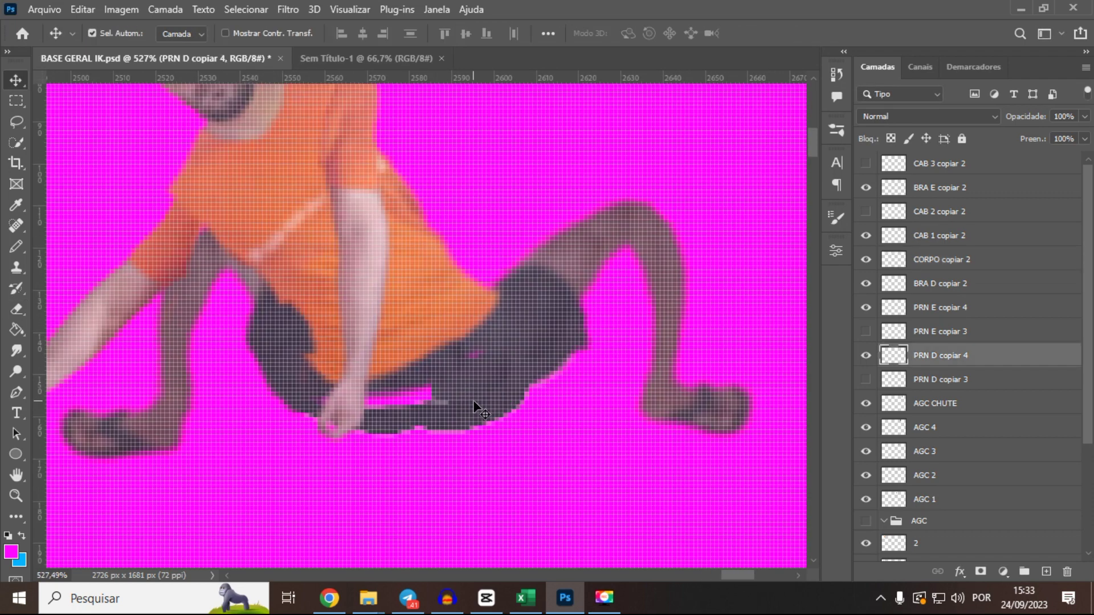
scroll(472, 400, "up", 2)
key("l")
left_click_drag(489, 330, 473, 356)
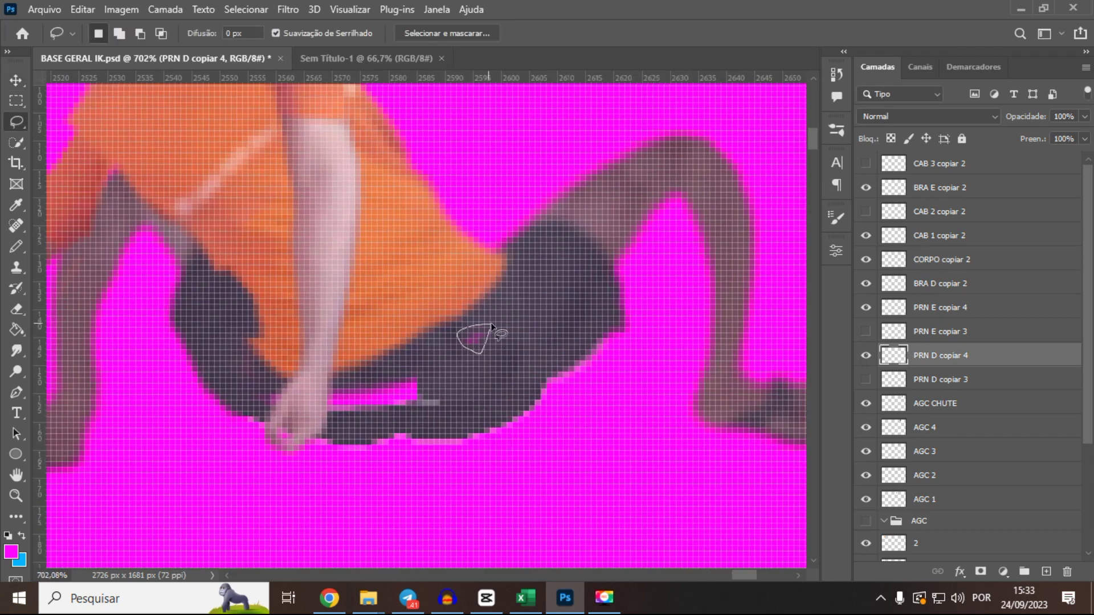
key("shift+F5")
key("Return")
key("ctrl+d")
- Lasso the long gap in the shorts beside the hand on PRN D copiar 4 and fill it
left_click_drag(393, 370, 408, 370)
key("shift+F5")
key("Return")
key("ctrl+d")
scroll(405, 366, "down", 5)
scroll(409, 407, "up", 3)
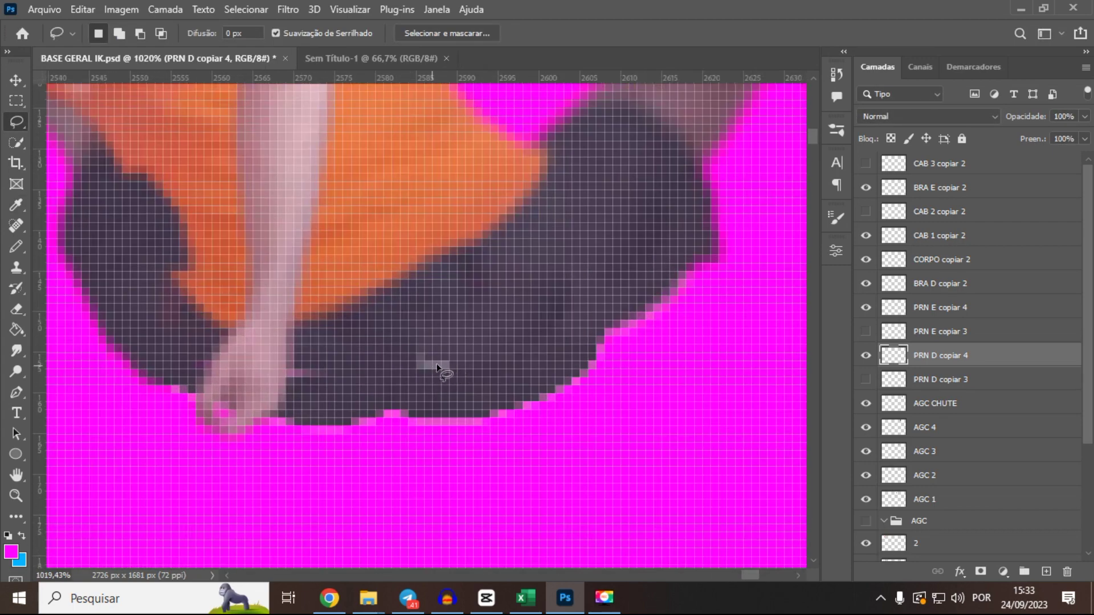
- Lasso the faint light streaks left in the middle of the shorts on PRN D copiar 4 and fill them to match the fabric
left_click_drag(466, 353, 404, 344)
key("shift+F5")
key("Return")
key("ctrl+d")
key("e")
mouse_move(439, 366)
left_mouse_down()
mouse_move(425, 361)
mouse_move(460, 363)
mouse_move(423, 368)
left_mouse_up()
key("l")
key("shift+F5")
key("Return")
key("ctrl+d")
key("v")
scroll(393, 372, "down", 3)
left_click(409, 369)
key("e")
scroll(405, 368, "up", 4)
scroll(301, 399, "down", 3)
key("v")
left_click(381, 415)
key("e")
scroll(373, 444, "down", 3)
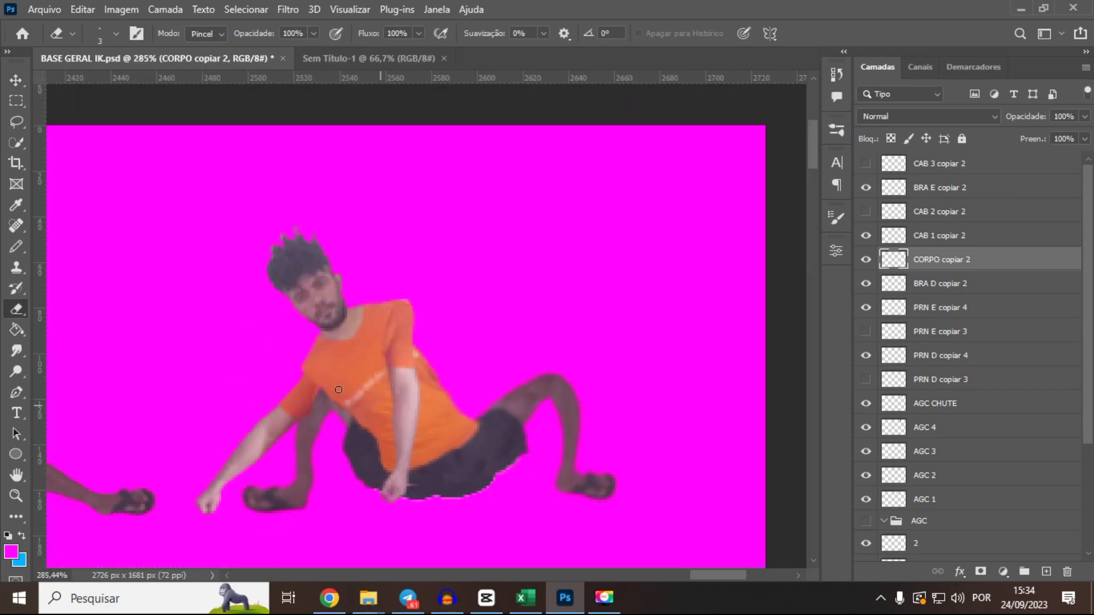
scroll(337, 390, "up", 1)
scroll(337, 391, "down", 2)
scroll(313, 388, "up", 4)
- Free-transform BRA D copiar 2, shifting and slightly rotating the outstretched arm to join the torso's shoulder
key("v")
left_click(291, 417)
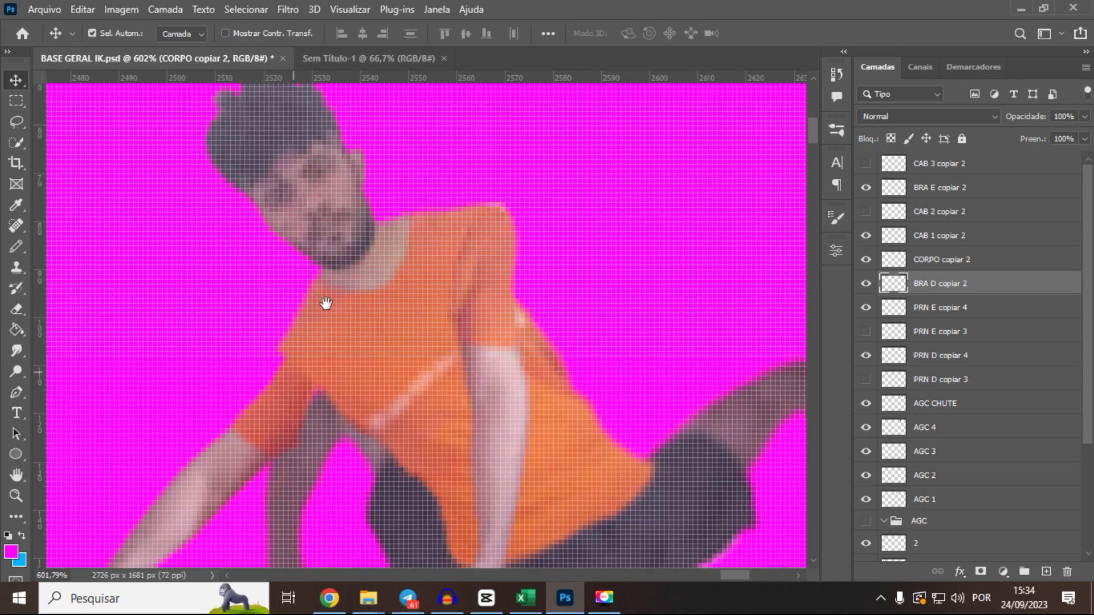
left_click_drag(323, 318, 355, 207)
key("ctrl+t")
left_click_drag(393, 357, 396, 294)
left_click_drag(288, 539, 307, 536)
left_click_drag(330, 322, 319, 285)
left_click_drag(305, 518, 323, 520)
mouse_move(306, 315)
left_mouse_down()
mouse_move(316, 316)
mouse_move(307, 313)
left_mouse_up()
scroll(303, 313, "down", 2)
key("Return")
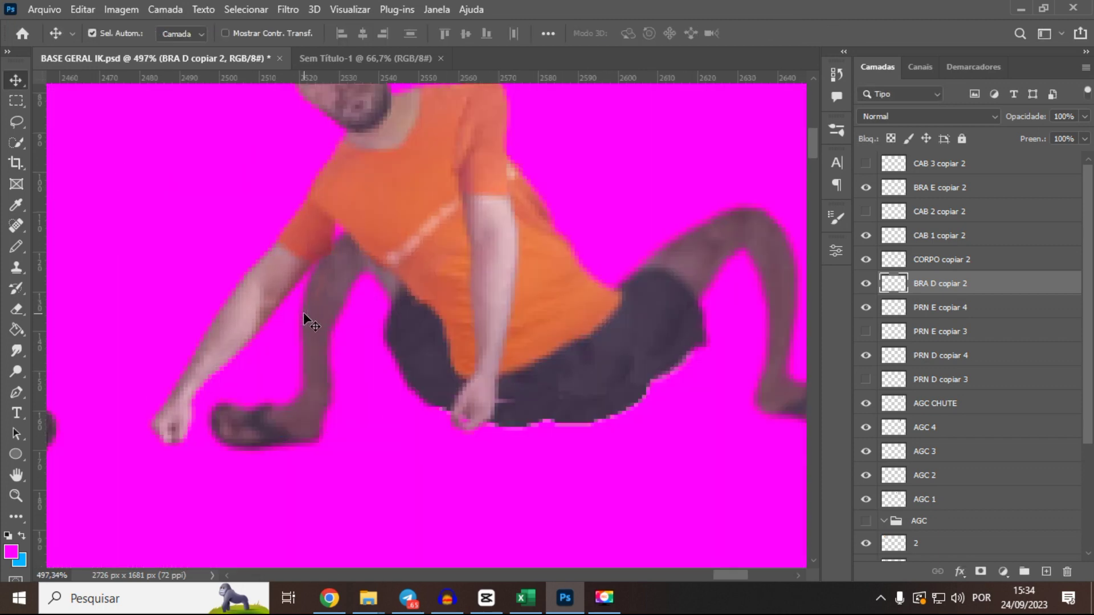
- Merge a duplicate of the layers from CAB 3 copiar 2 to PRN D copiar 3 into AGC 5, placed below AGC CHUTE
scroll(304, 312, "down", 3)
left_click_drag(356, 223, 324, 308)
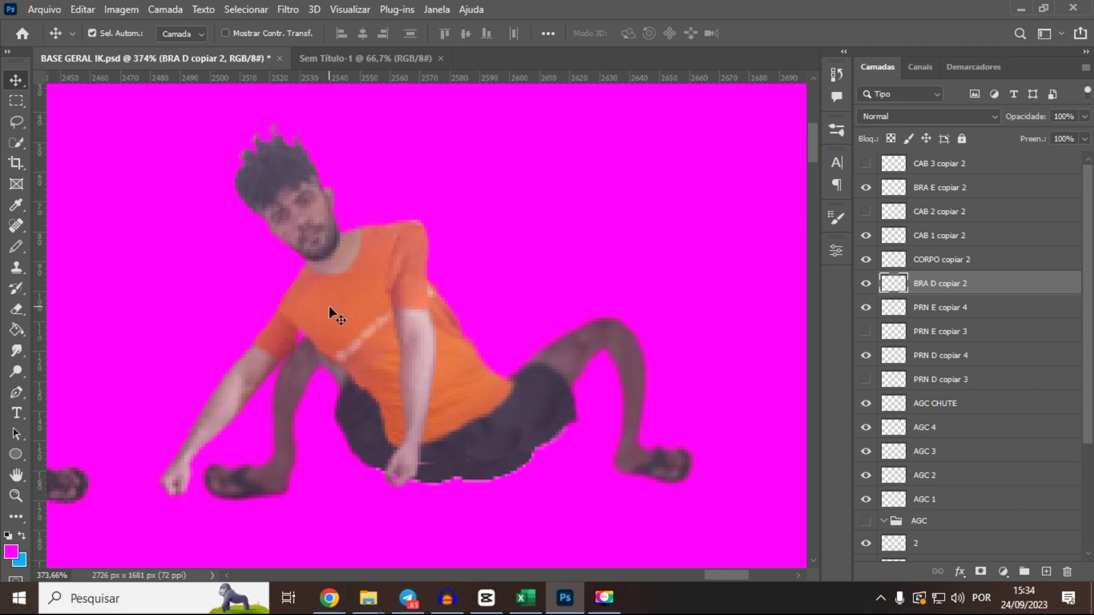
scroll(333, 308, "down", 6)
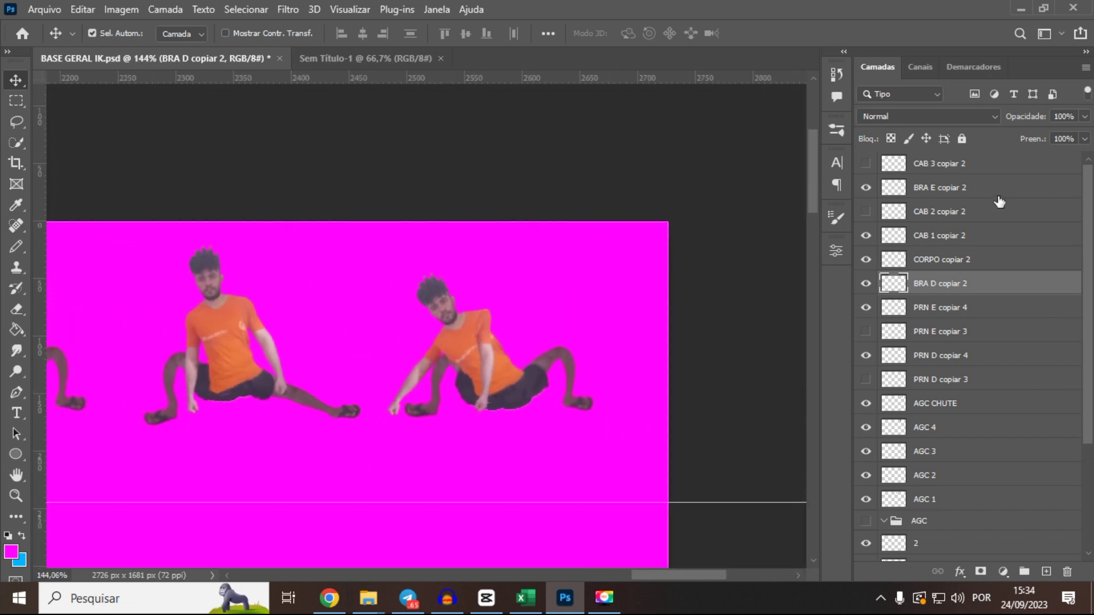
left_click(955, 390)
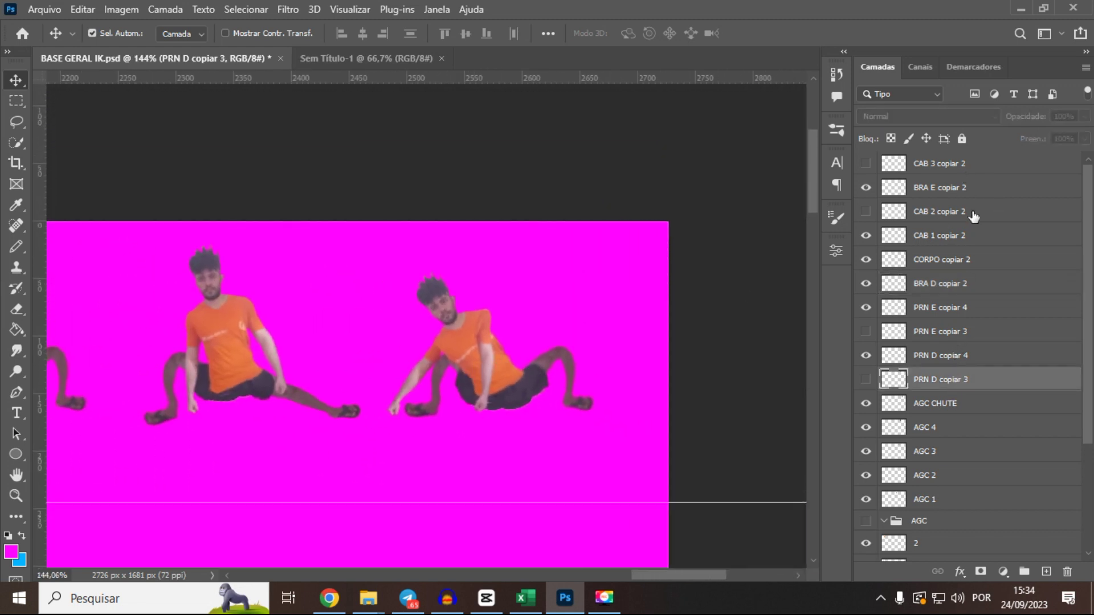
left_click(976, 160, "shift")
key("ctrl+j")
key("ctrl+e")
left_click_drag(963, 165, 950, 442)
double_click(935, 426)
type("AGC 5")
key("Return")
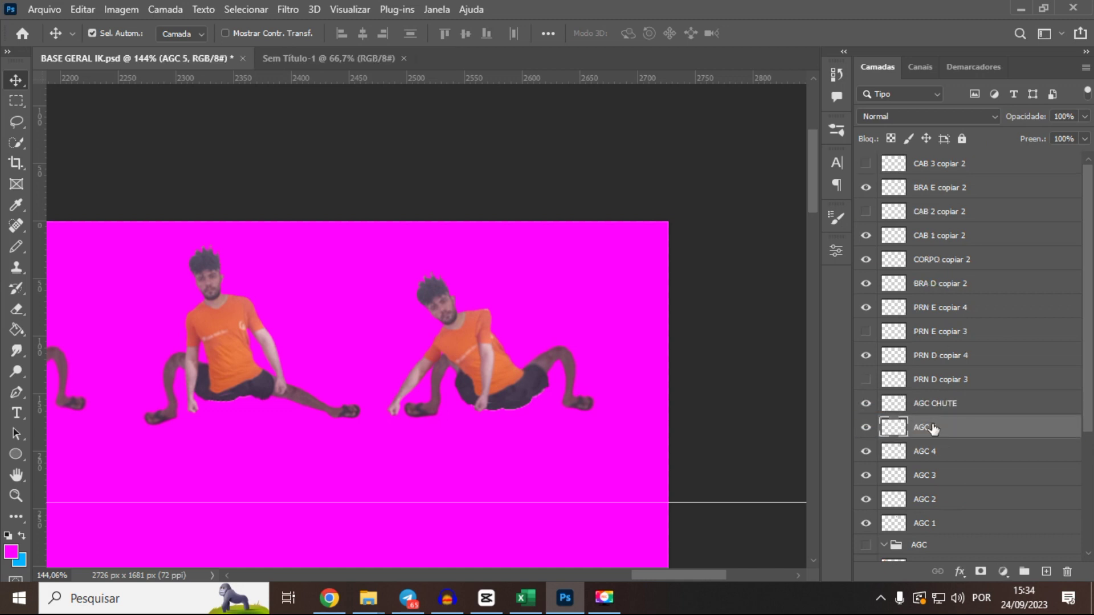
- Merge the layers from CAB 3 copiar 2 to PRN D copiar 3 and copy the merged figure into the Sem Título-1 document
left_click(965, 379)
scroll(967, 168, "down", 5)
left_click(967, 165)
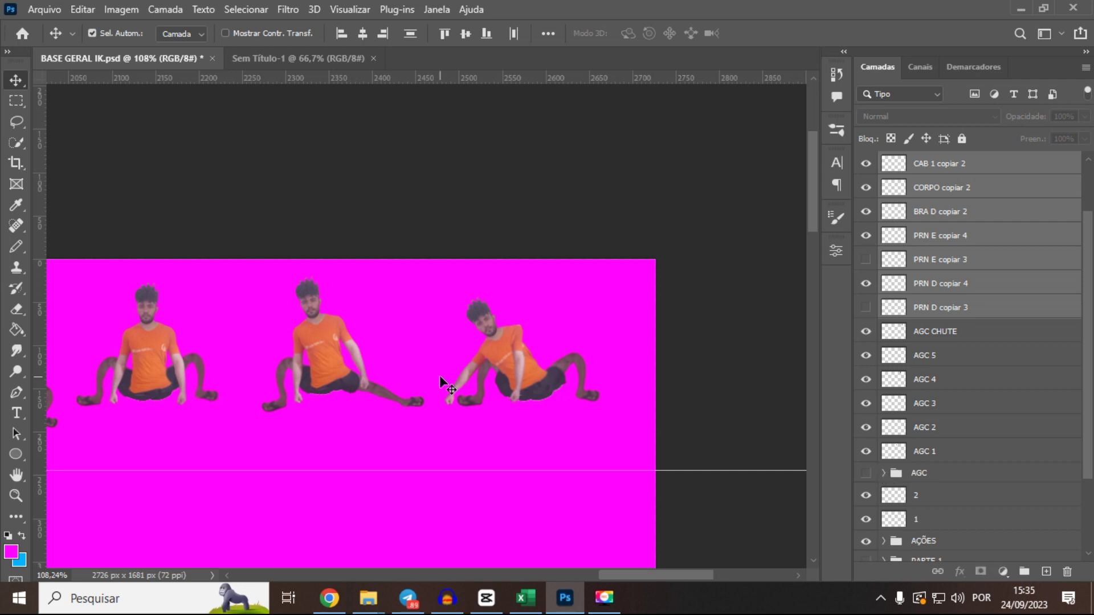
key("ctrl")
key("ctrl+e")
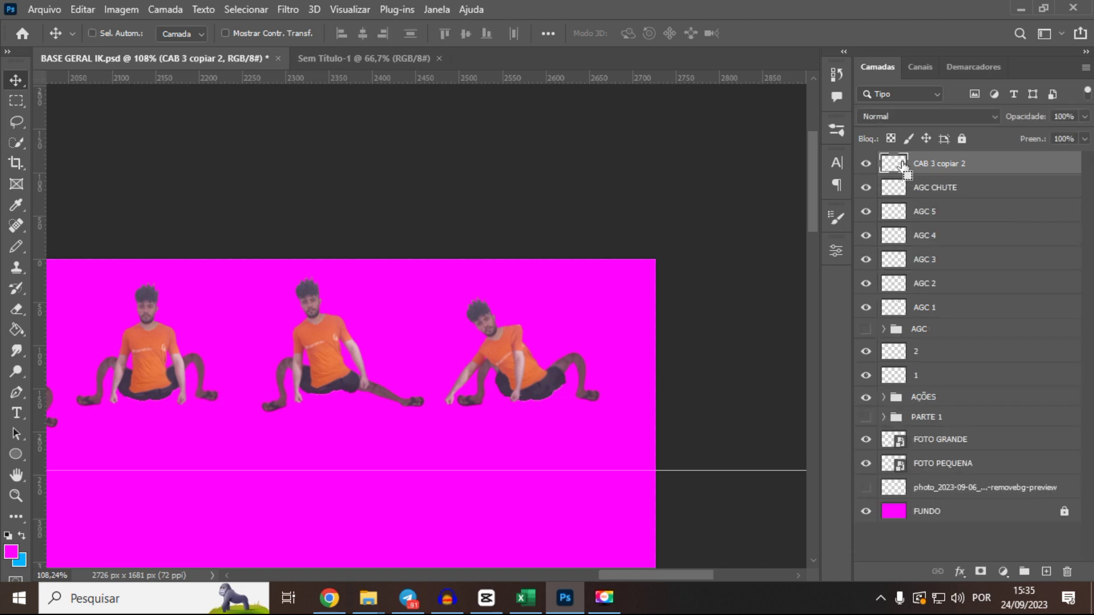
key("ctrl")
left_click(896, 166, "ctrl")
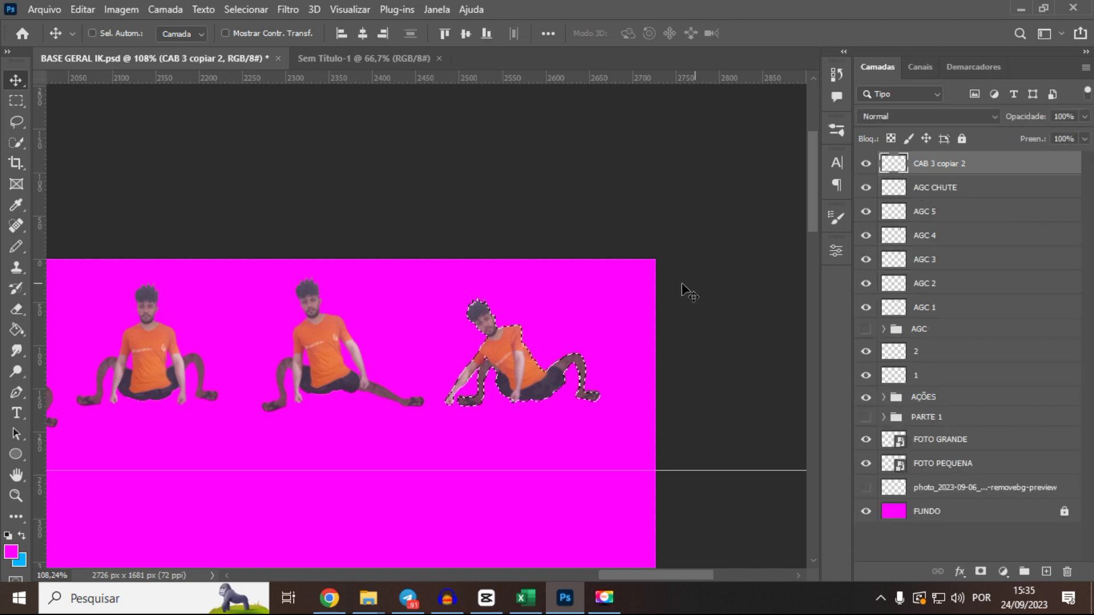
left_click(336, 59)
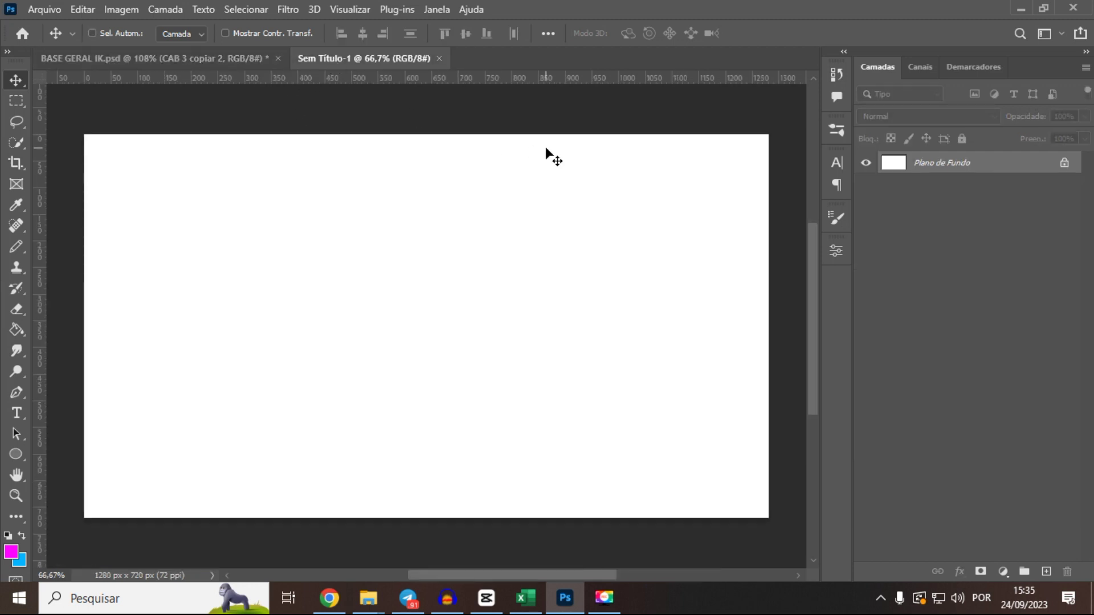
key("ctrl+v")
- Return to BASE GERAL IK.psd and undo the merges and pose edits until the original body-part layers are back in the AGC group
left_click(232, 58)
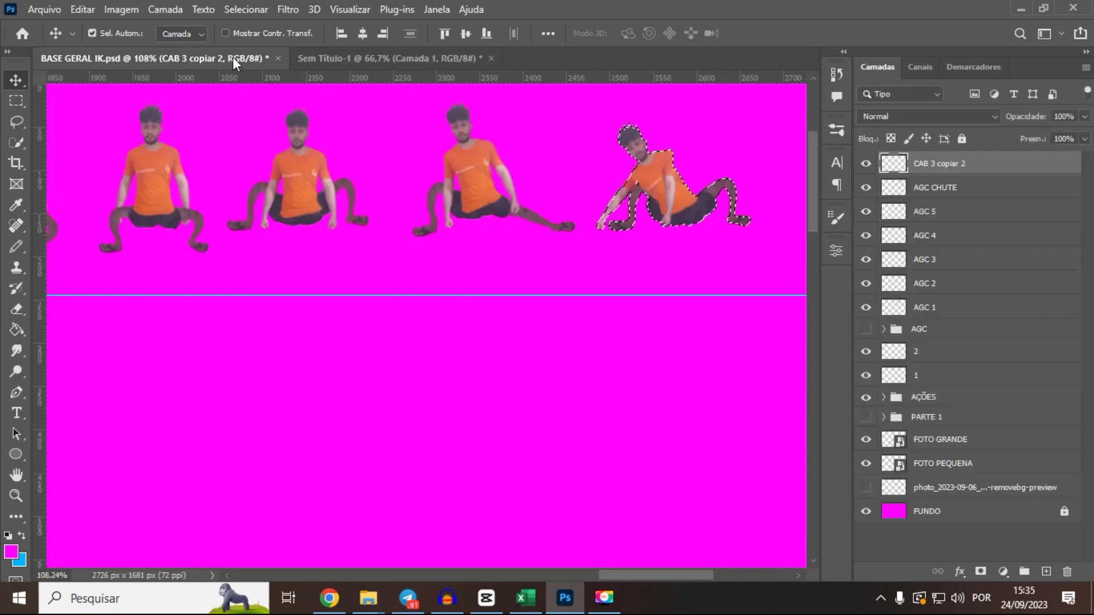
key("ctrl+z")
key("ctrl+z")
key("ctrl+z")
key("ctrl+z")
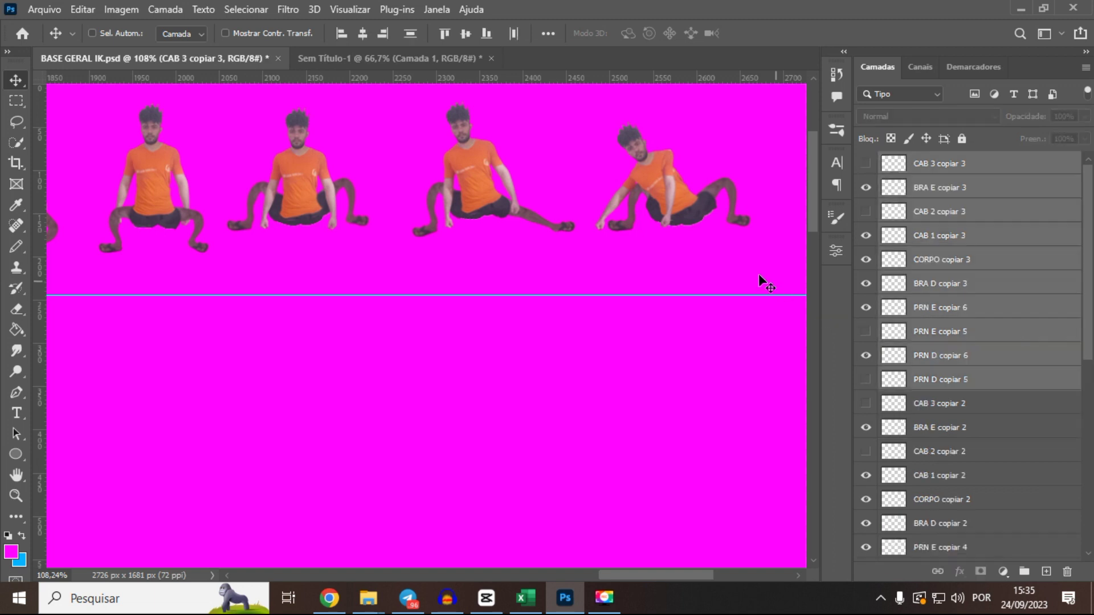
key("ctrl+z")
key("ctrl+z")
key("ctrl+z")
key("ctrl+z")
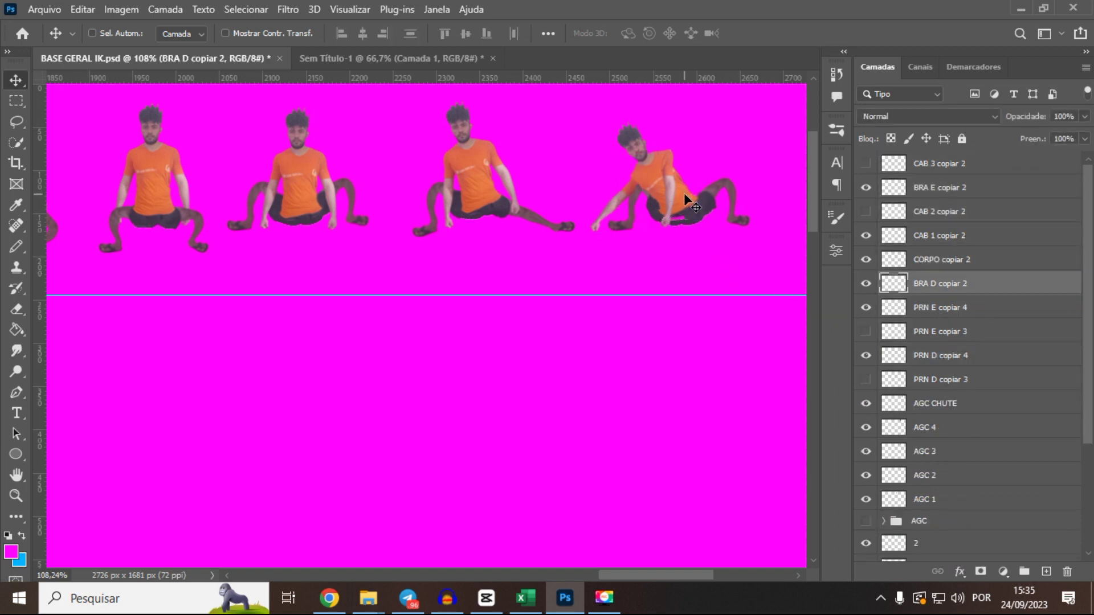
left_click_drag(684, 193, 687, 204)
key("ctrl+z")
key("ctrl+z")
key("ctrl+z")
key("ctrl+z")
key("ctrl+z")
key("ctrl+z")
key("ctrl+z")
key("ctrl+z")
- Move the layers from CAB 3 copiar 2 to PRN D copiar 3 out of the AGC group and place their figure below the guide
key("ctrl")
left_click(883, 282)
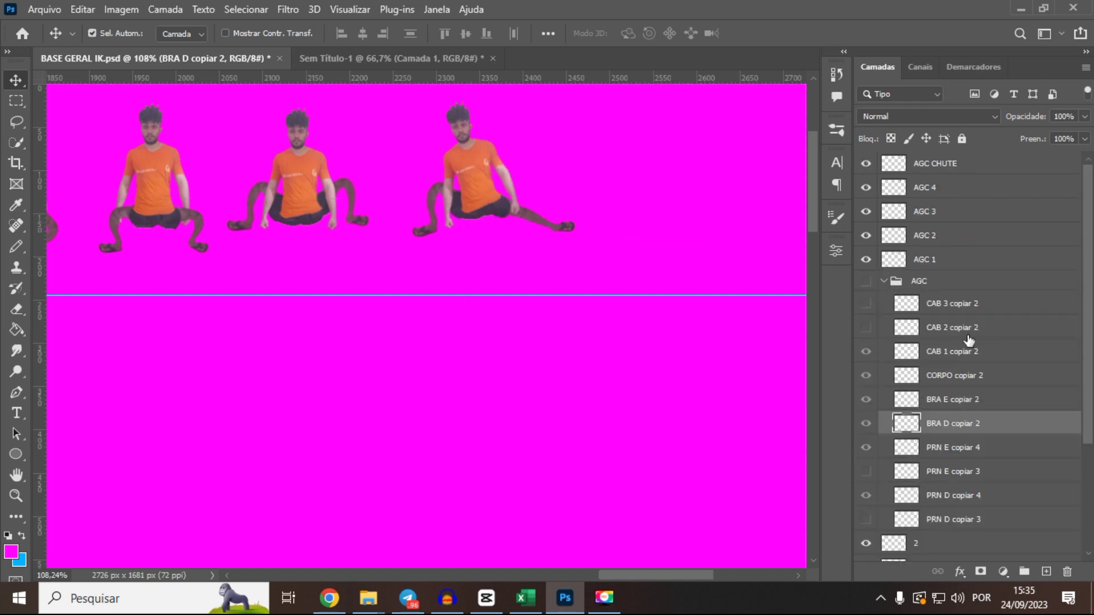
left_click(946, 307)
left_click(950, 519, "shift")
left_click_drag(960, 309, 966, 151)
scroll(569, 178, "up", 1)
left_click_drag(534, 181, 252, 484)
key("ctrl+t")
key("Return")
- Bring the leaning figure from Sem Título-1 into BASE GERAL IK.psd and place it at the end of the upper sprite row
left_click(289, 60)
left_click_drag(899, 165, 494, 233)
left_click_drag(501, 234, 386, 254)
left_click_drag(293, 371, 547, 233)
left_click_drag(303, 391, 420, 331)
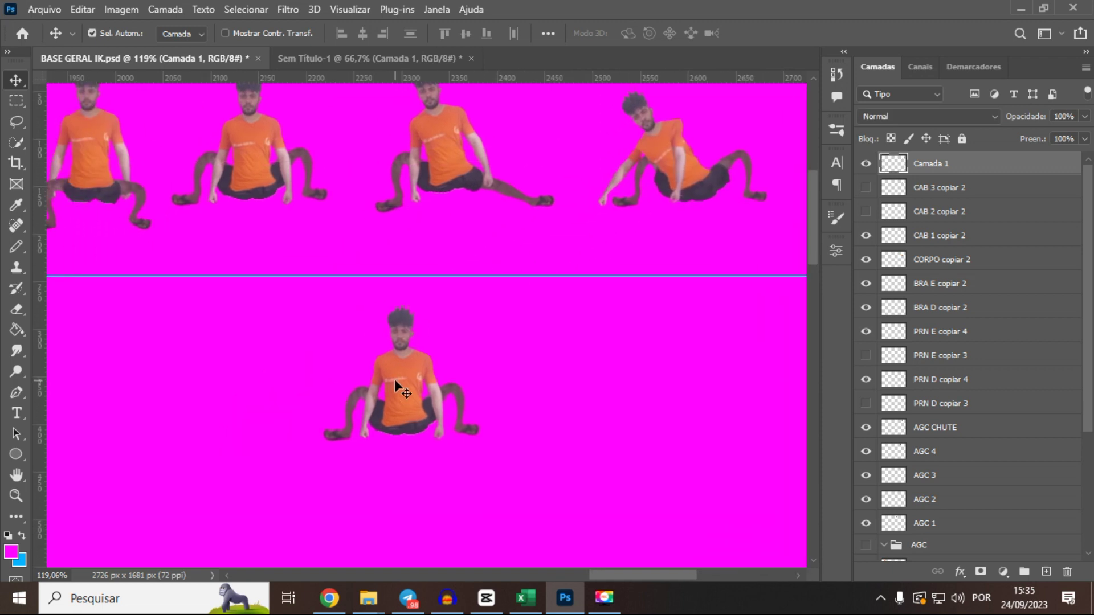
left_click(409, 366)
- Move the Camada 1 layer directly above AGC CHUTE and rename it AGC 5
left_click_drag(921, 164, 912, 405)
double_click(948, 402)
type("a")
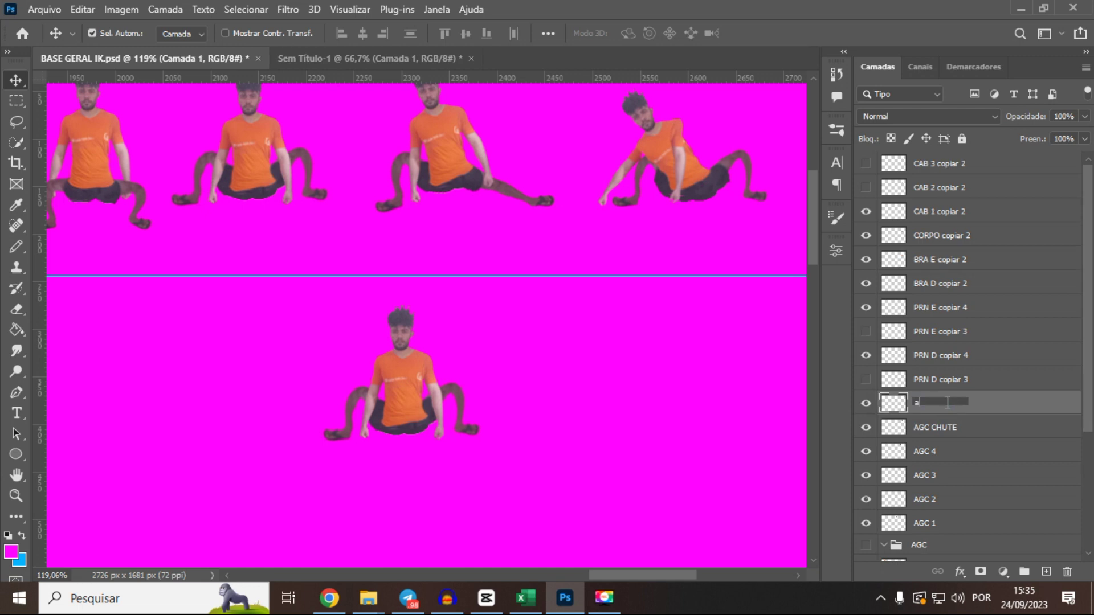
type("GC 5")
key("Return")
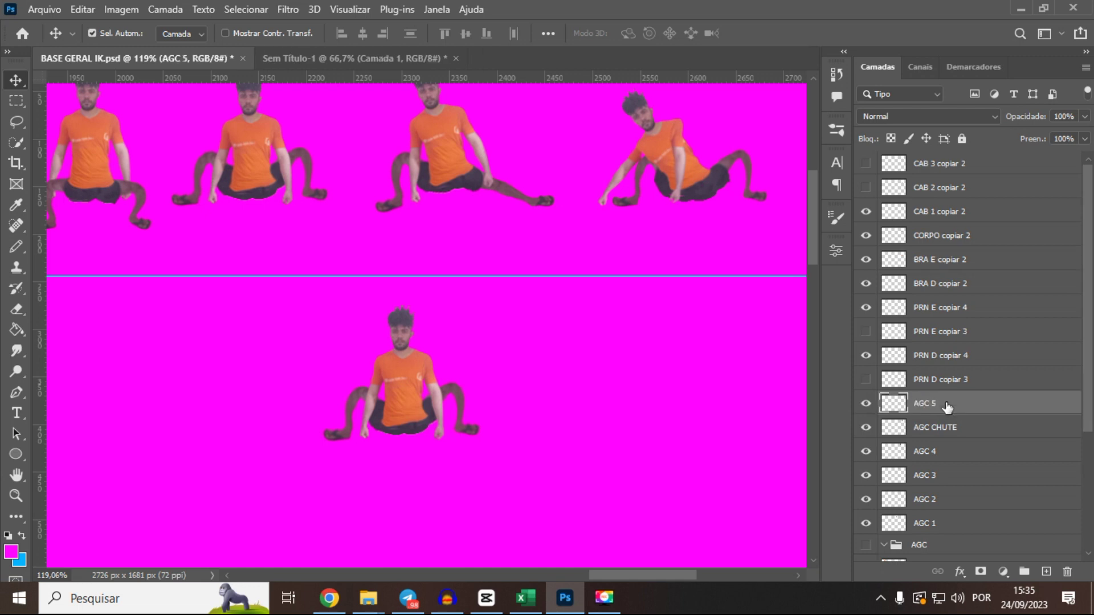
- Duplicate the layers from CAB 3 copiar 2 to PRN D copiar 3 and move the copies into the AGC group
left_click(393, 365)
scroll(402, 368, "up", 1)
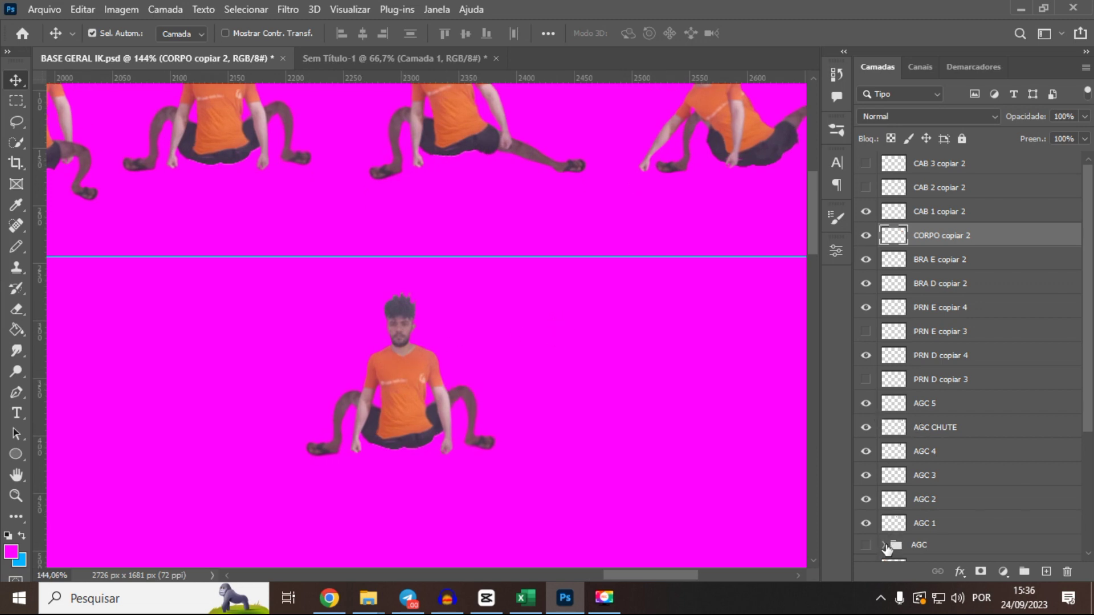
scroll(900, 513, "down", 2)
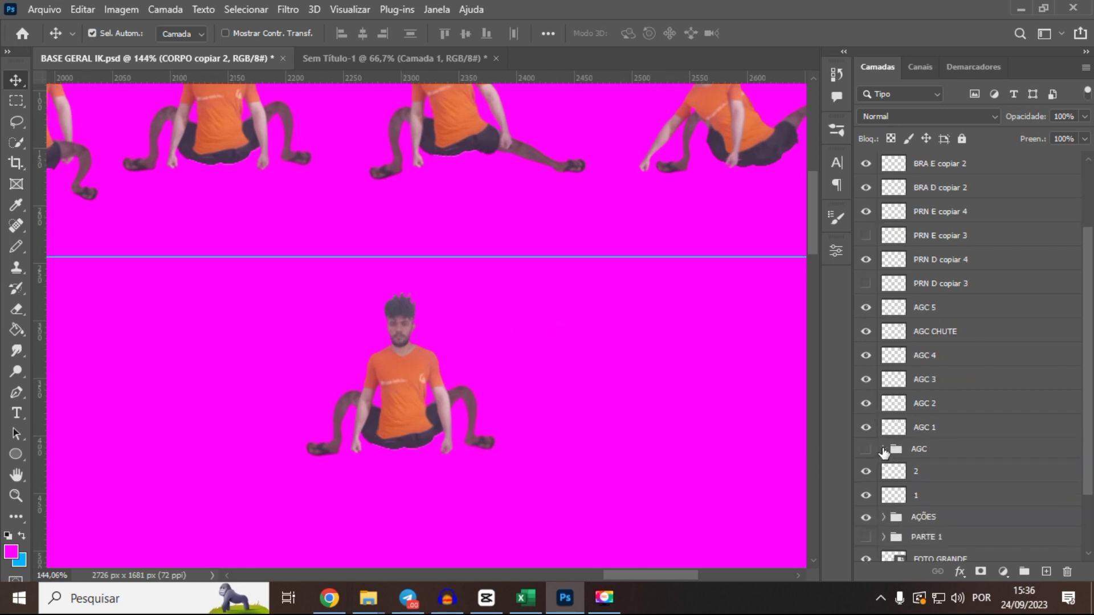
scroll(912, 410, "up", 2)
left_click(961, 380)
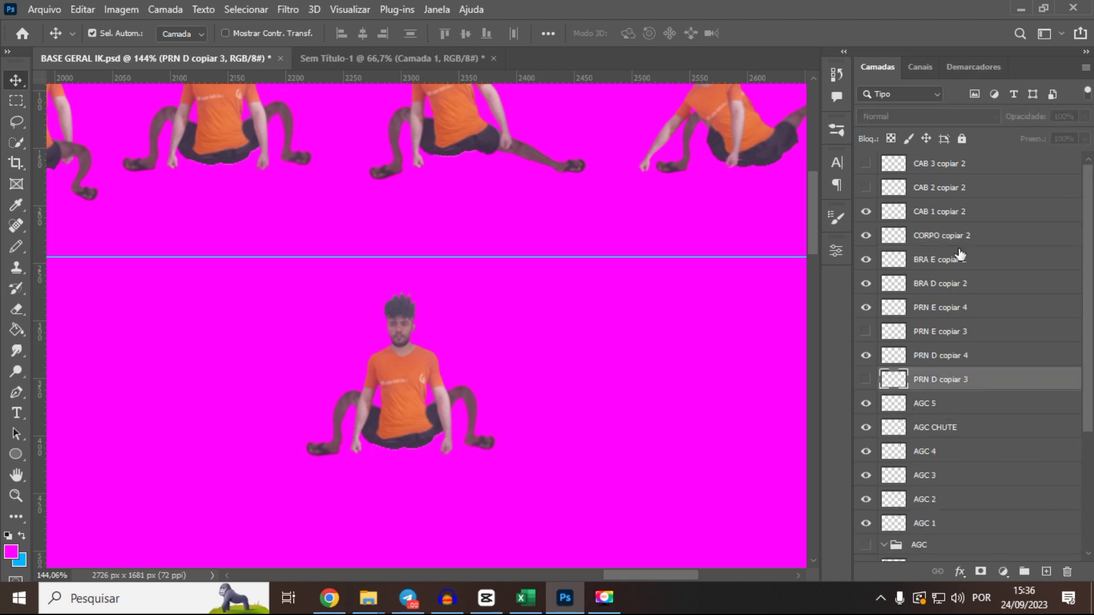
left_click(967, 166, "shift")
key("ctrl+j")
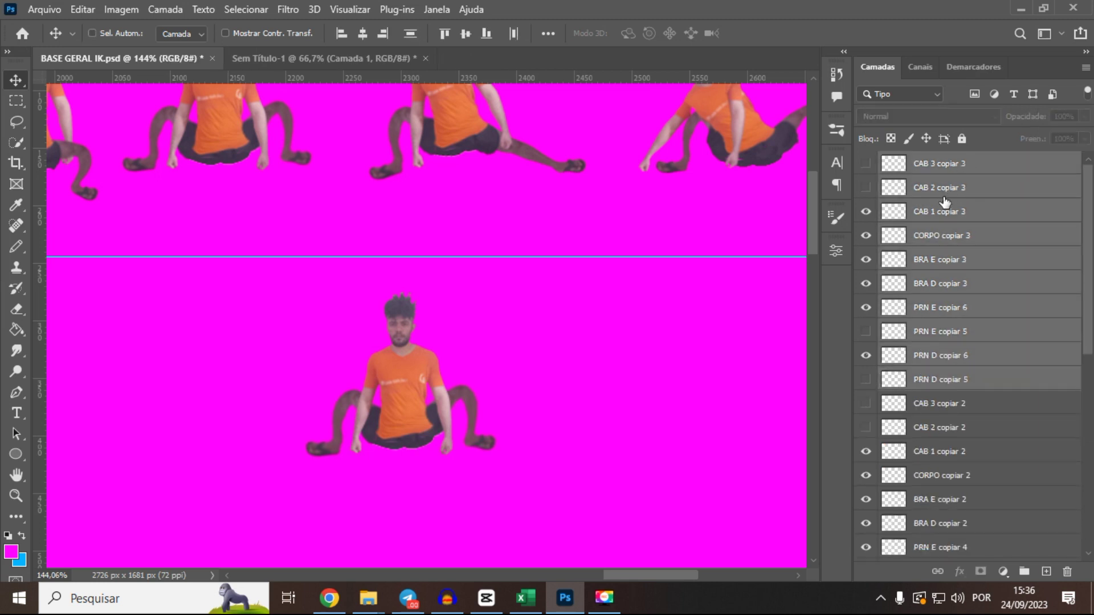
scroll(933, 258, "down", 2)
left_click_drag(940, 235, 931, 420)
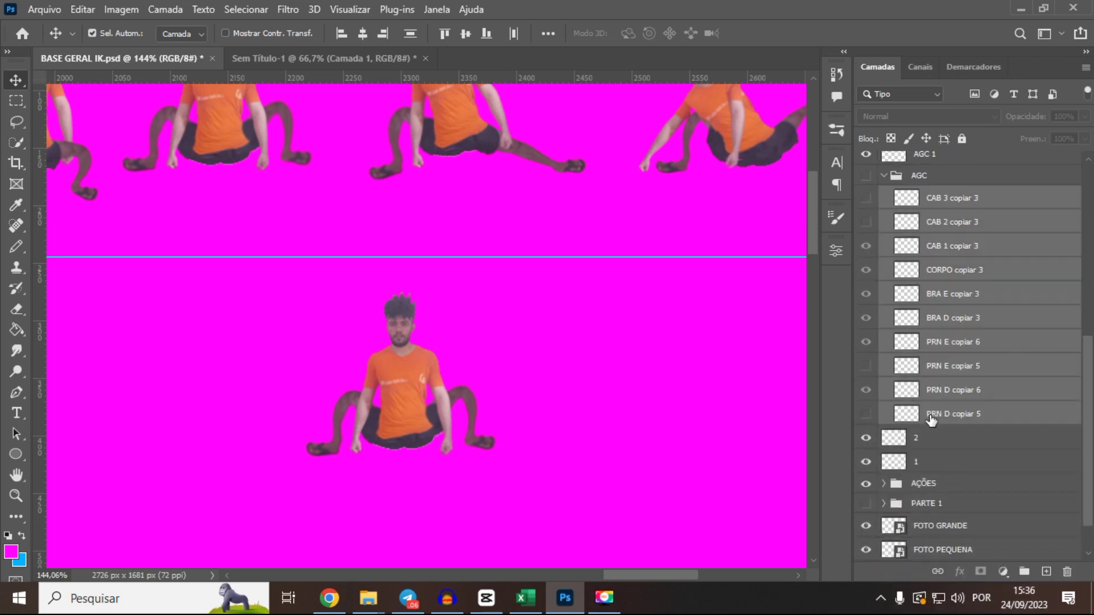
- Collapse the AGC group and move it below layer 1, directly above the AÇÕES group
left_click(884, 175)
left_click_drag(922, 370, 940, 436)
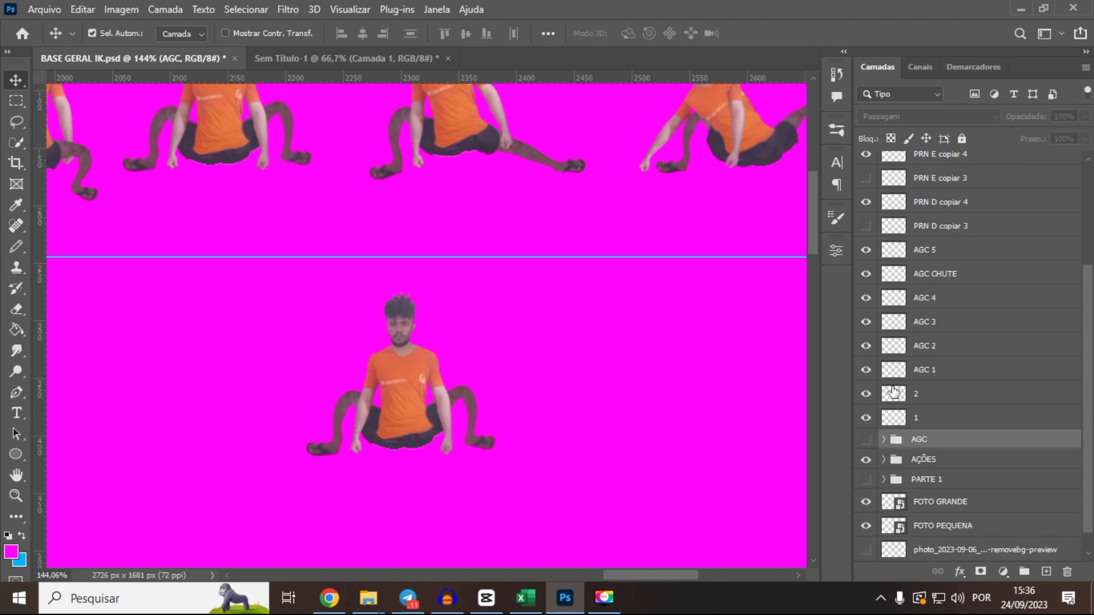
scroll(917, 398, "up", 5)
left_click(948, 377)
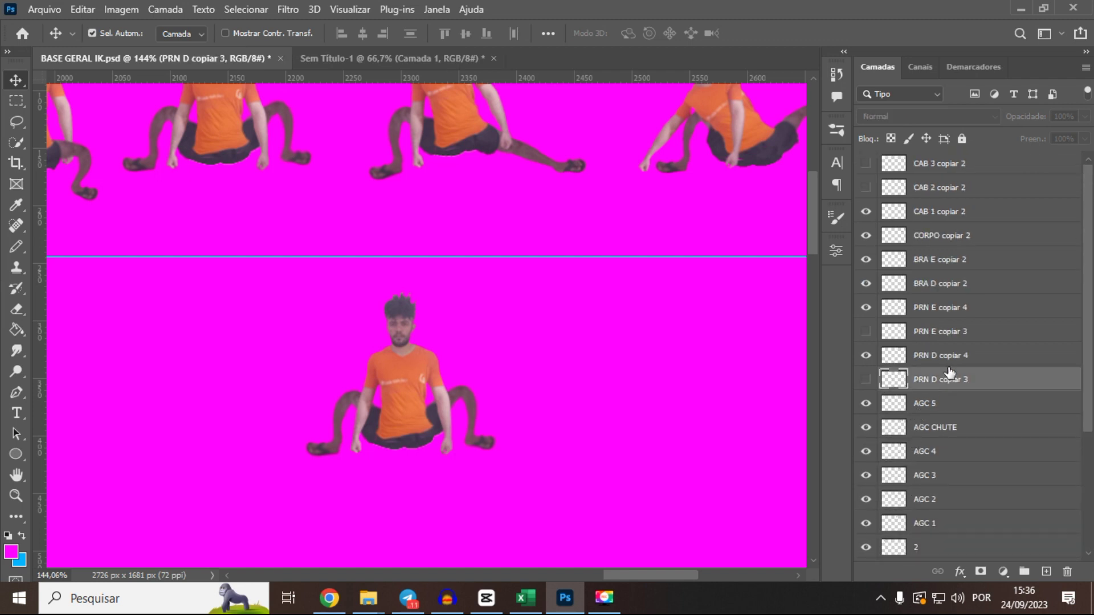
left_click(434, 378)
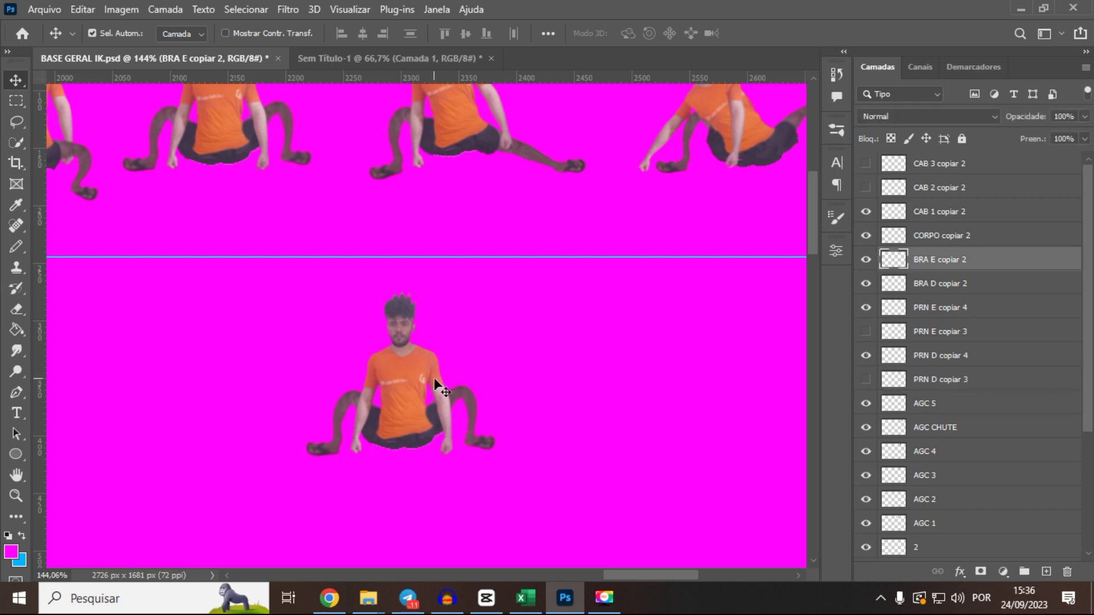
left_click(369, 386)
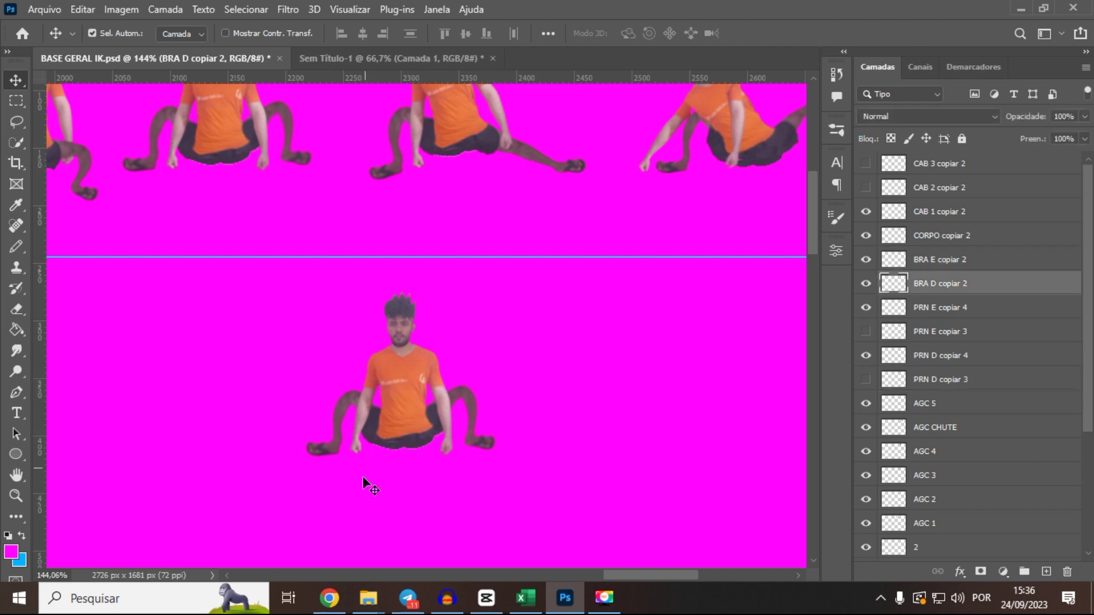
key("ctrl+t")
scroll(388, 452, "up", 3)
key("Escape")
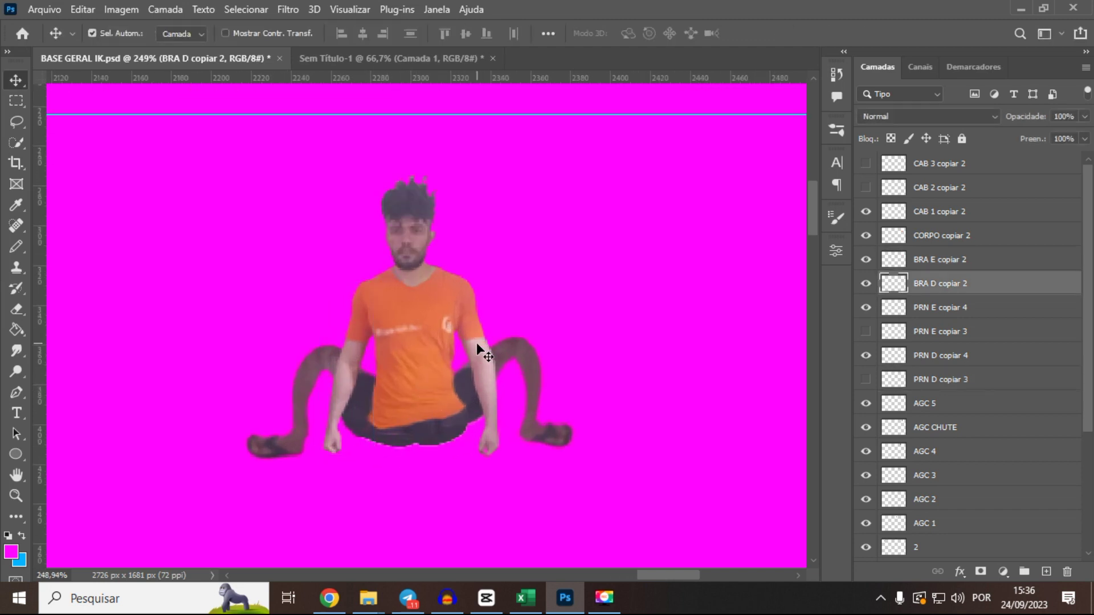
left_click(476, 343)
left_click(88, 11)
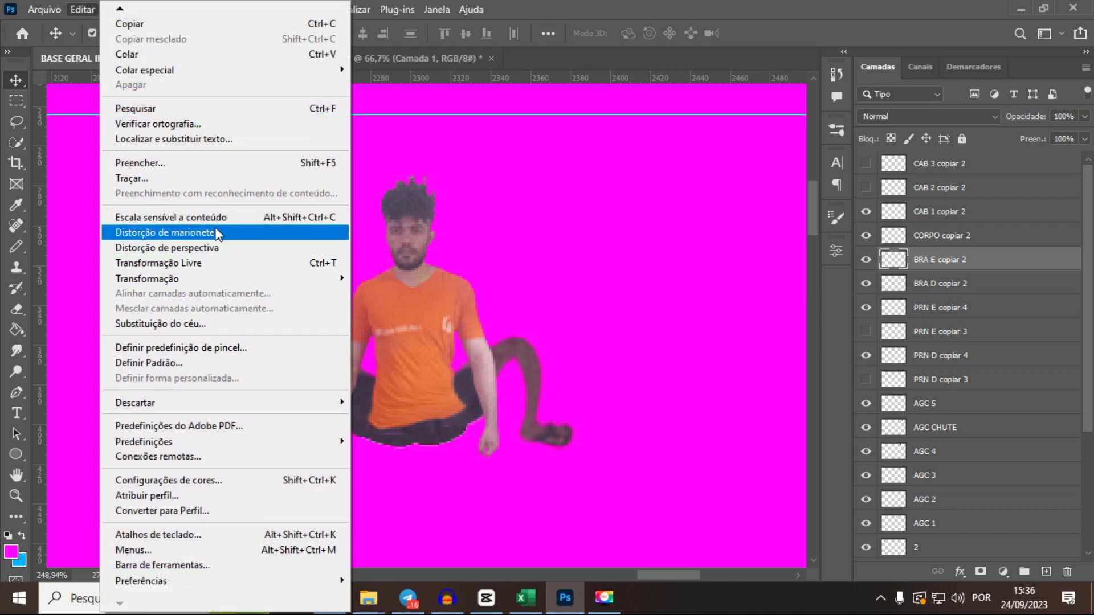
left_click(170, 234)
scroll(502, 324, "up", 2)
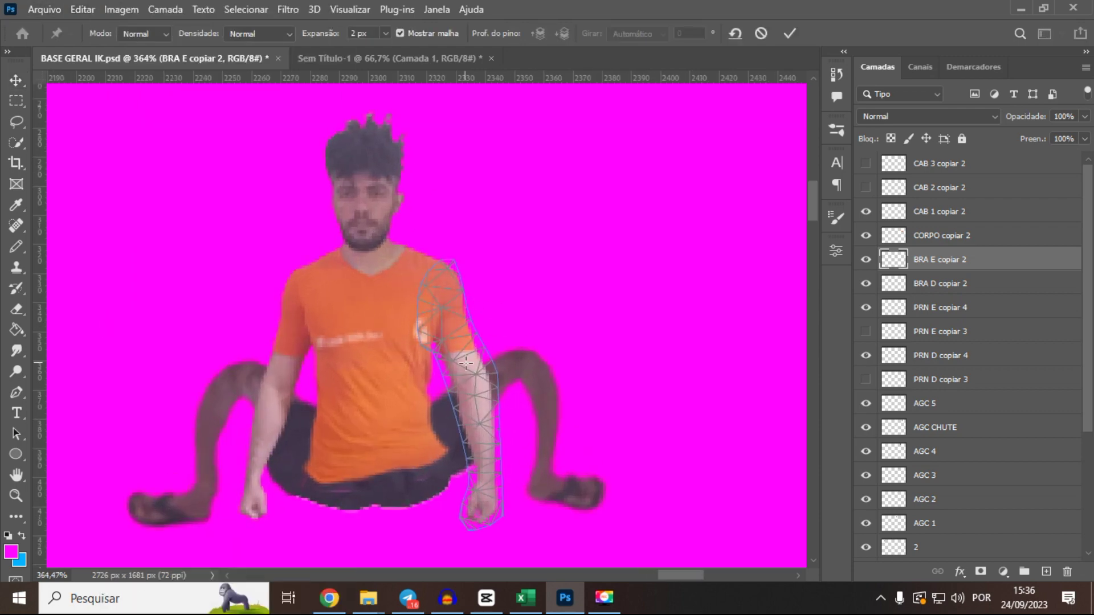
key("Escape")
scroll(461, 352, "down", 3)
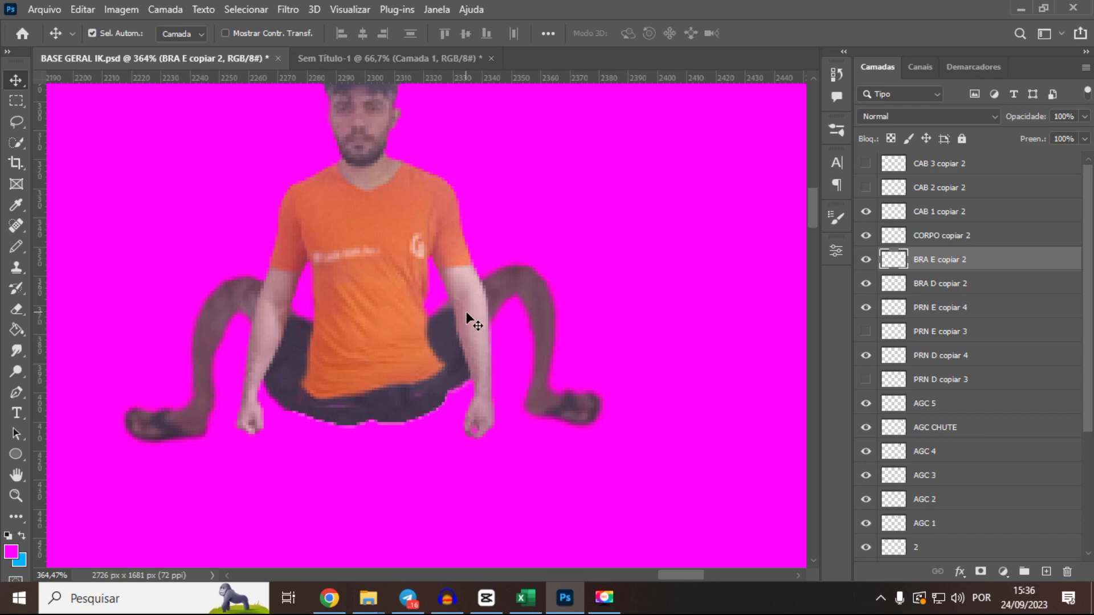
- Free-transform BRA E copiar 2, rotating the arm so its hand swings outward from the body
key("ctrl+t")
right_click(471, 403)
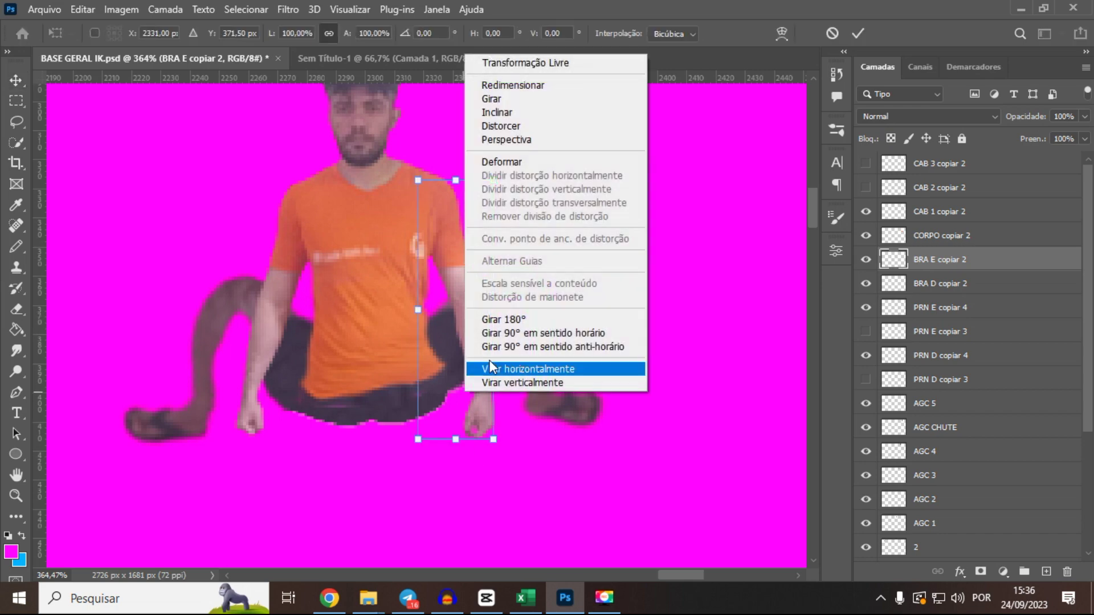
left_click(520, 370)
right_click(425, 321)
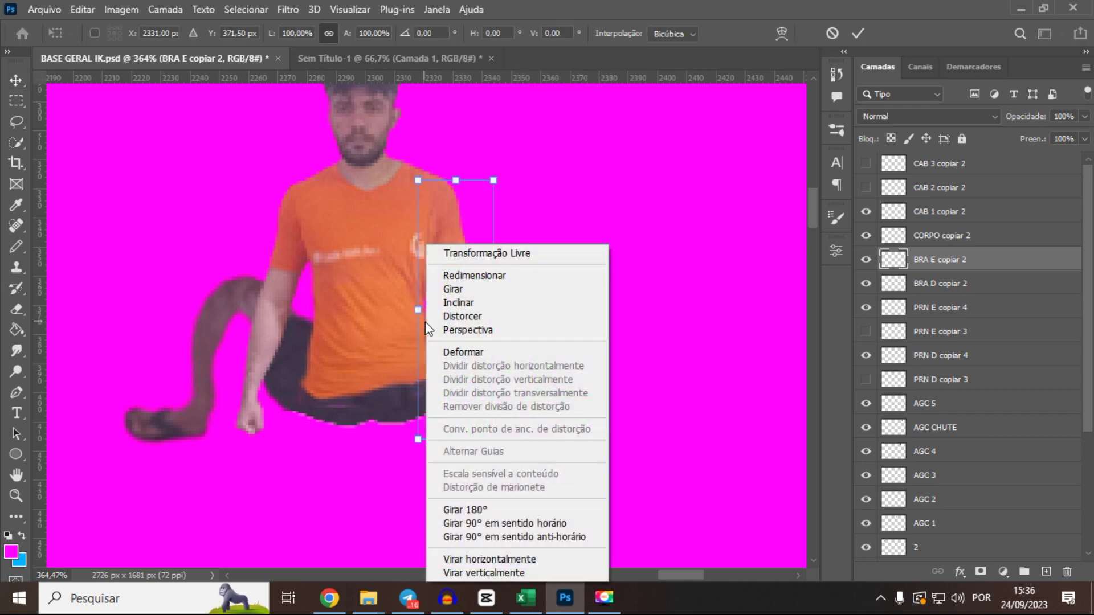
left_click(507, 559)
left_click_drag(494, 468, 484, 364)
key("Return")
- Puppet-warp BRA E copiar 2 with pins at the shoulder, elbow and forearm, bending the forearm upward into a guard
left_click(83, 9)
left_click(164, 233)
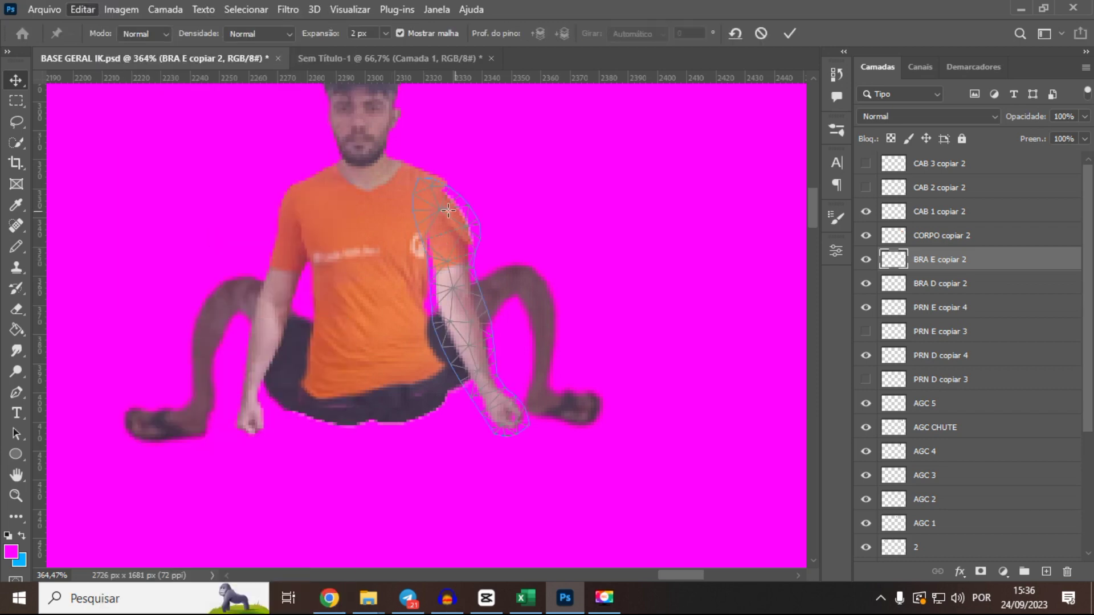
left_click(436, 197)
left_click_drag(483, 392, 484, 253)
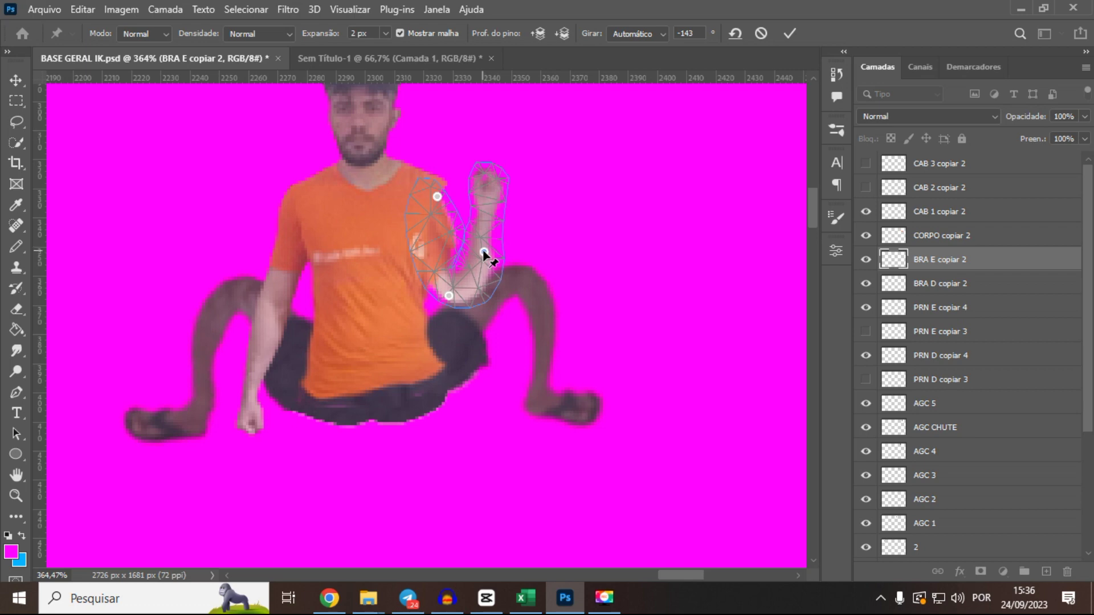
key("Return")
- Free-transform BRA E copiar 2, rotating it about -13° and raising it so the upper arm meets the shoulder
left_click_drag(457, 341, 485, 362)
left_click_drag(449, 247, 450, 223)
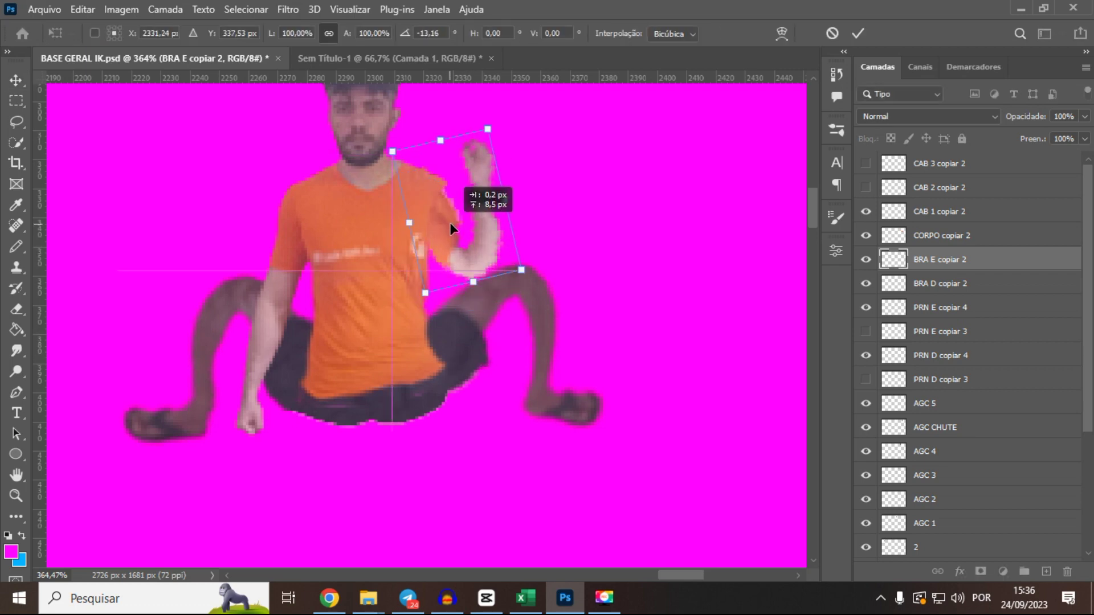
key("Return")
- Puppet-warp BRA D copiar 2, bending the arm at the elbow so the forearm points upward
scroll(564, 302, "down", 3)
left_click_drag(502, 343, 482, 347)
key("alt+bracketleft")
left_click(81, 9)
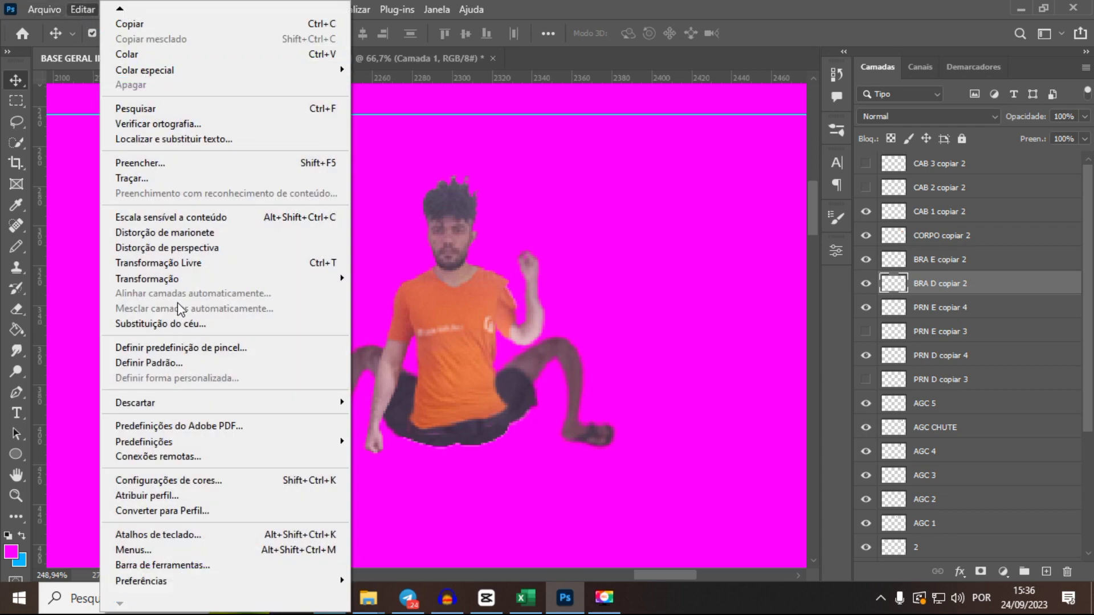
left_click(164, 232)
left_click_drag(378, 357, 423, 337)
key("Return")
- Move BRA D copiar 2 directly above CORPO copiar 2 and rotate it about -40° so the forearm crosses the chest
left_click_drag(928, 284, 906, 225)
key("ctrl+t")
left_click_drag(469, 399, 450, 376)
left_click_drag(415, 305, 420, 309)
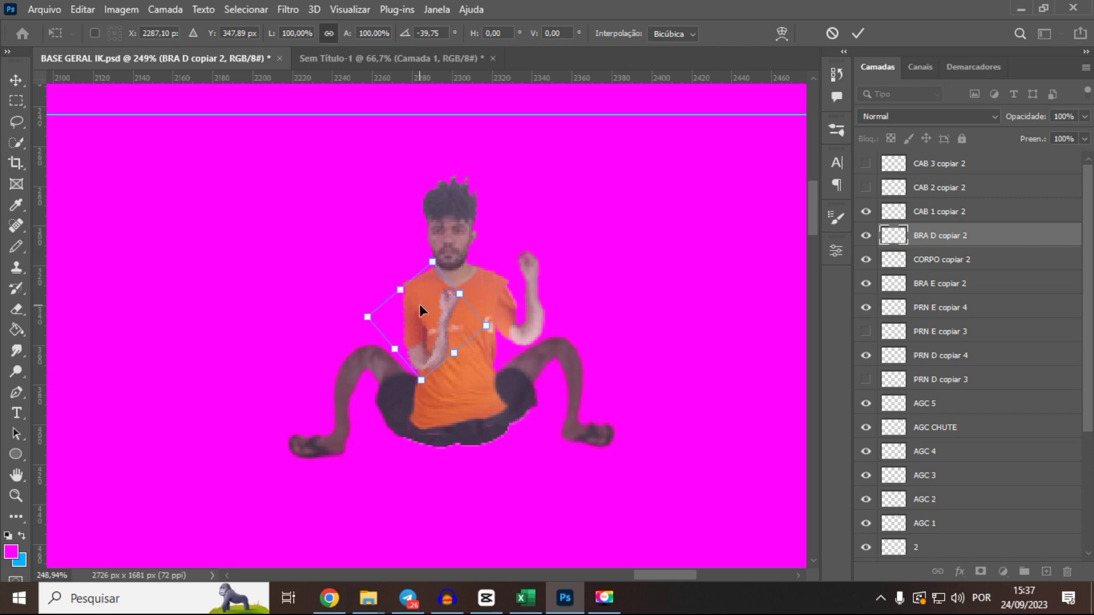
key("Return")
- Free-transform BRA D copiar 2 again so its fist sits higher, just below the chin
scroll(419, 304, "up", 2)
key("ctrl+t")
scroll(424, 405, "up", 2)
left_click_drag(424, 405, 419, 336)
key("Return")
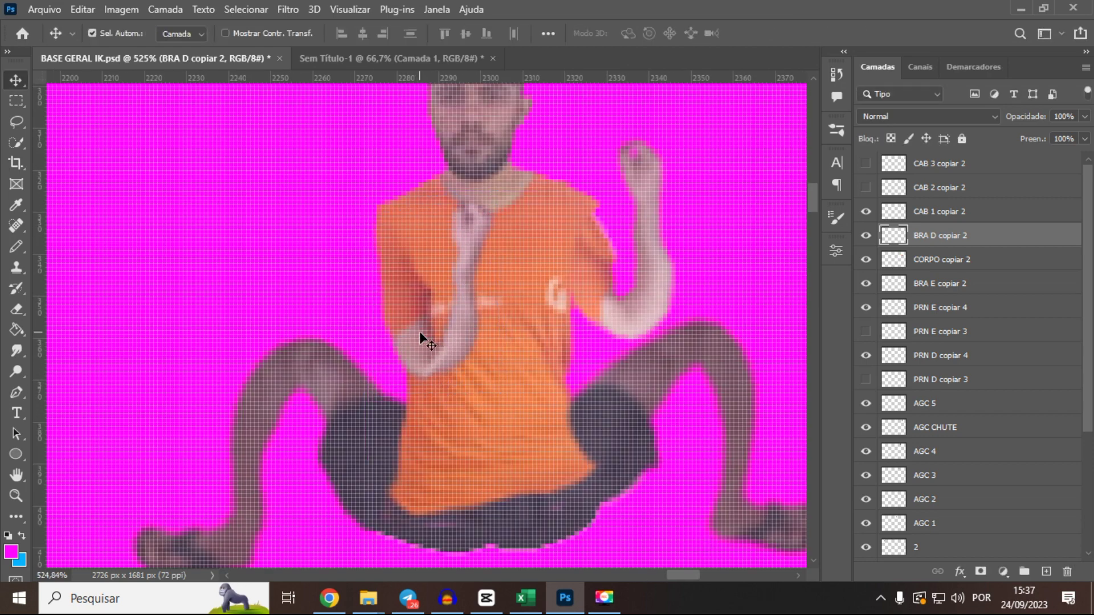
- Free-transform BRA E copiar 2, rotating the raised arm slightly outward from the body
left_click(631, 322)
key("ctrl+t")
left_click_drag(619, 399, 598, 400)
key("Return")
- Erase the excess shoulder and sleeve edge of BRA E copiar 2 where the arm joins the torso
key("e")
left_click_drag(555, 162, 582, 183)
scroll(552, 258, "down", 3)
scroll(554, 259, "up", 2)
left_click_drag(594, 237, 578, 188)
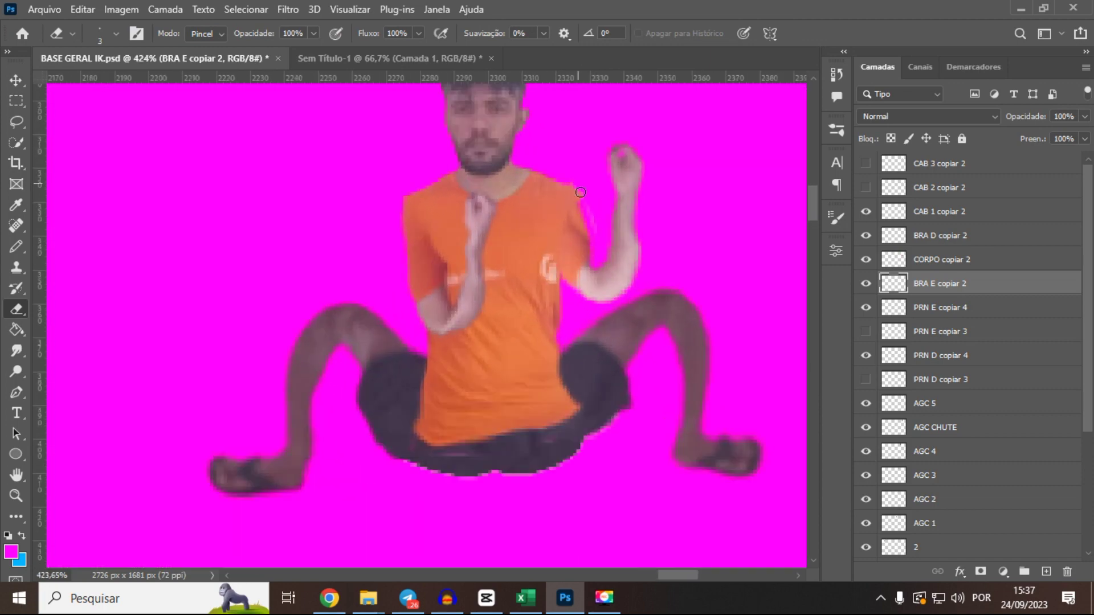
- Fine-tune the placement of the BRA D copiar 2 arm against the shoulder with a free transform
scroll(563, 285, "down", 5)
key("v")
left_click(521, 293)
key("ctrl+t")
scroll(519, 318, "up", 6)
left_click_drag(490, 199, 497, 187)
key("Return")
scroll(483, 212, "down", 3)
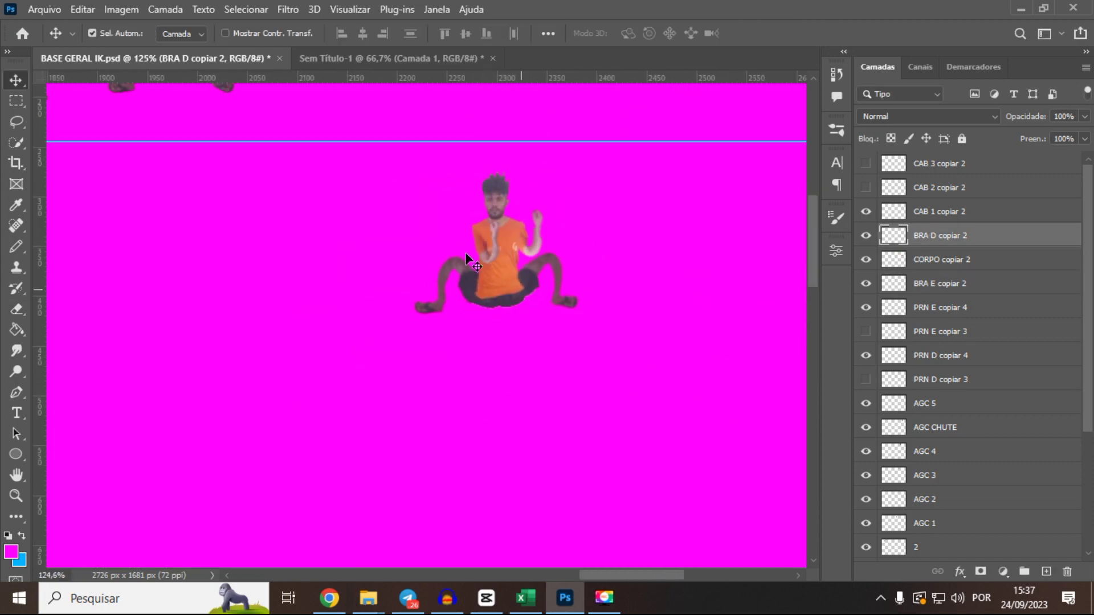
- Merge the layers from CAB 3 copiar 2 to PRN D copiar 3 and rename the merged layer AGC GUARD
scroll(473, 268, "down", 2)
left_click(951, 164)
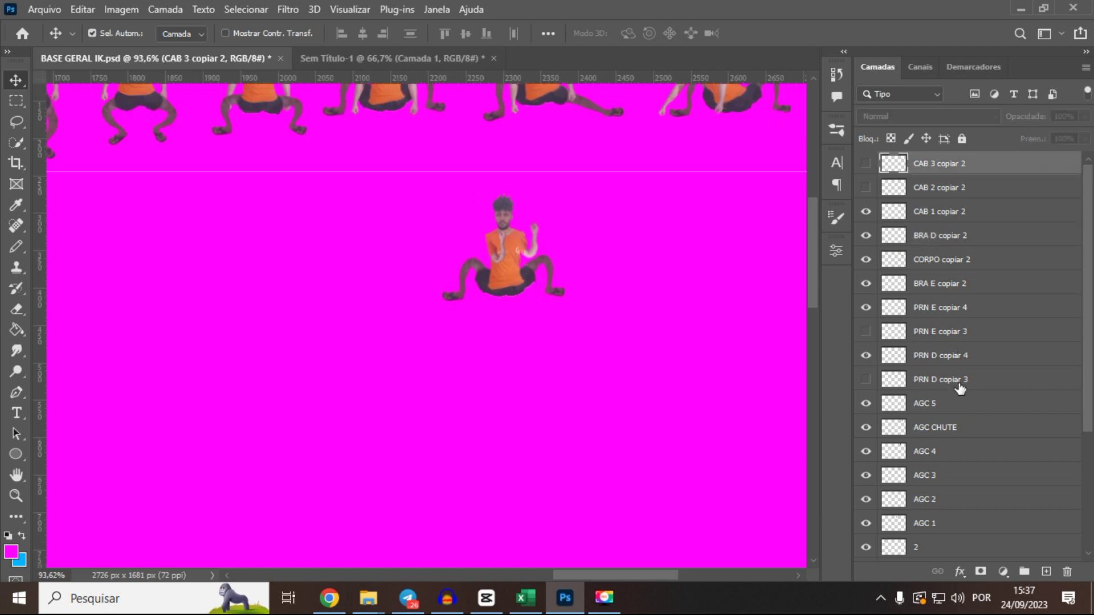
left_click(960, 383, "shift")
key("ctrl+e")
double_click(924, 164)
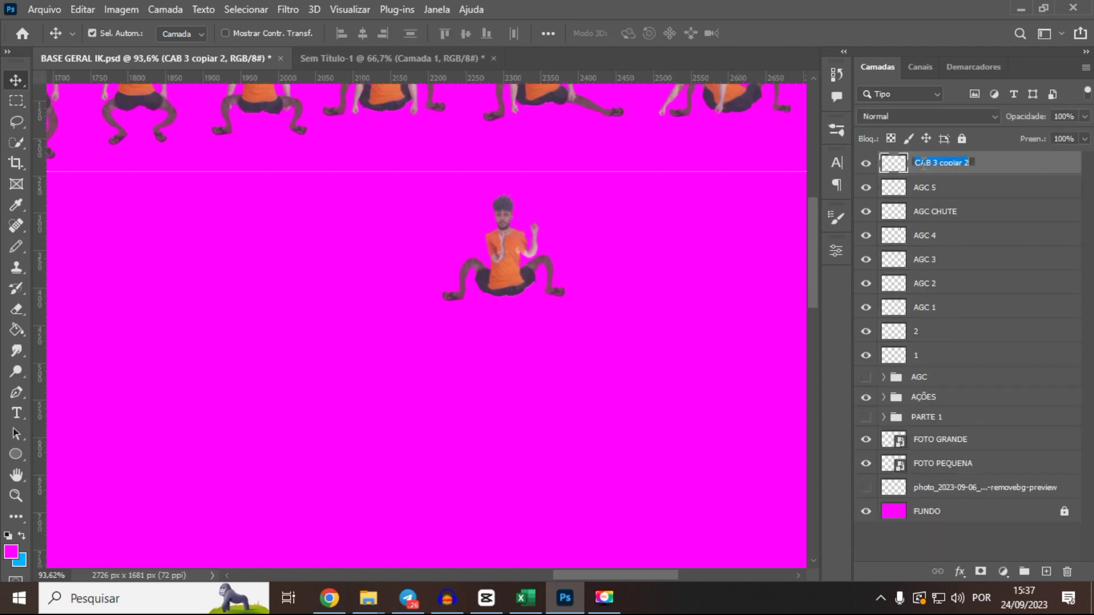
type("d")
type("GUARD")
key("ctrl+a")
type("AGC GUARD")
key("Return")
- Review the rows of finished poses and save the BASE GERAL IK.psd document
scroll(313, 330, "down", 5)
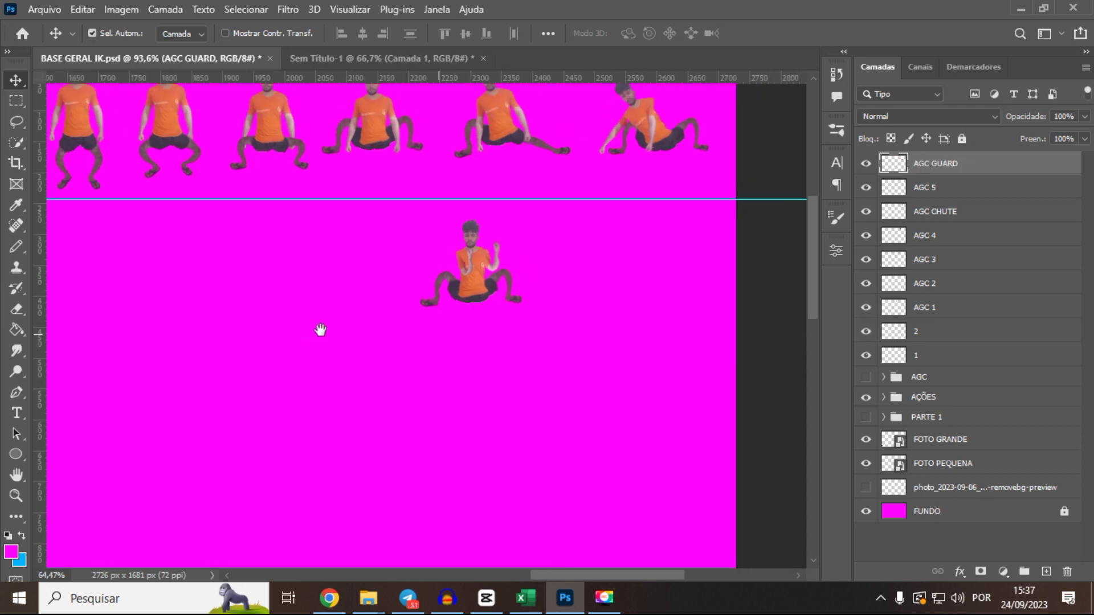
left_click_drag(418, 307, 558, 299)
left_click_drag(277, 278, 613, 283)
scroll(613, 282, "down", 4)
key("ctrl+s")
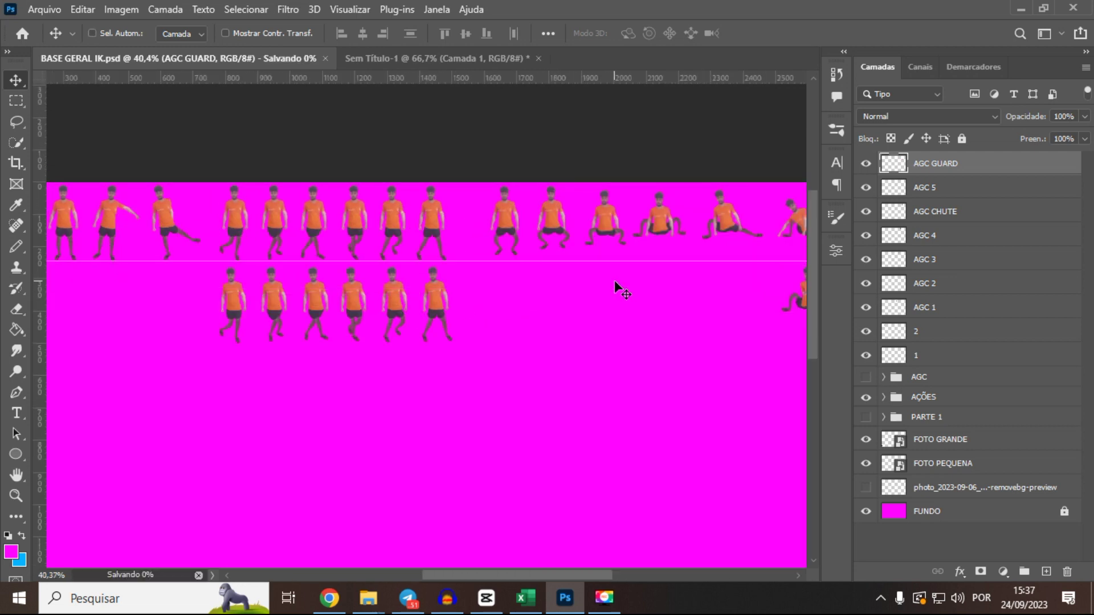